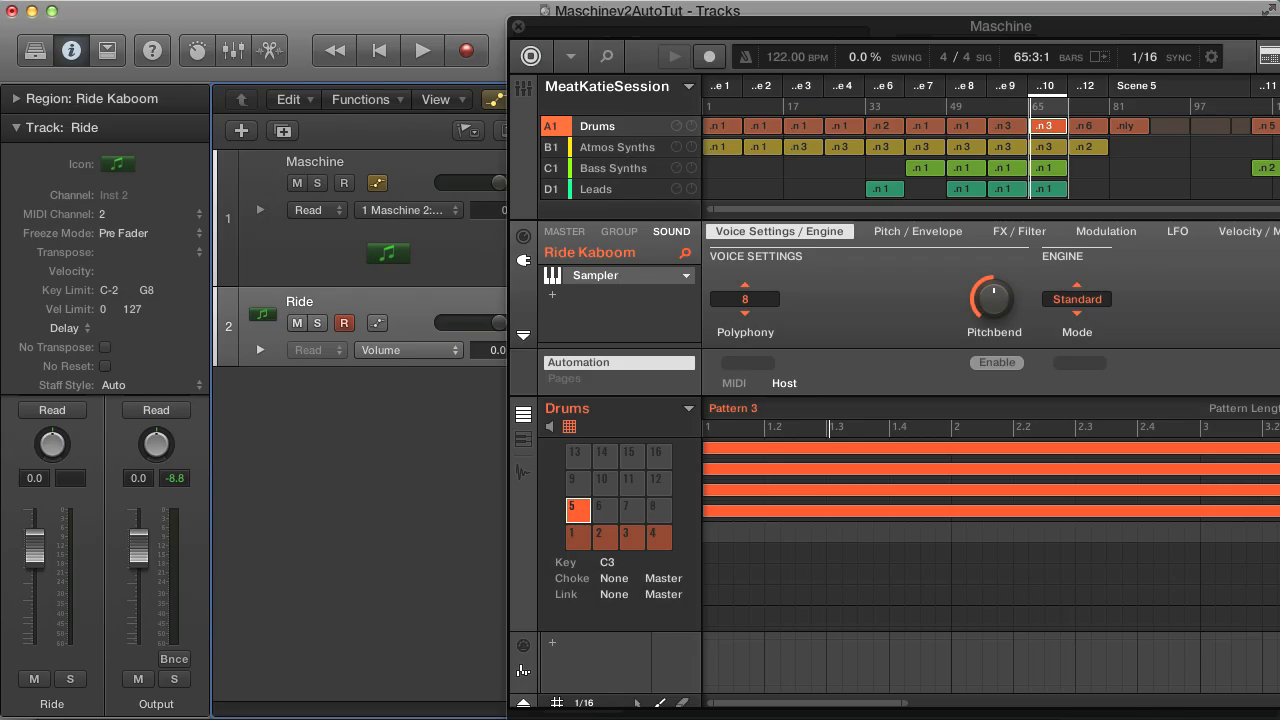
- After briefly checking Logic's mixer, select the Drums group and display its Filter plug-in parameters
key("super+2")
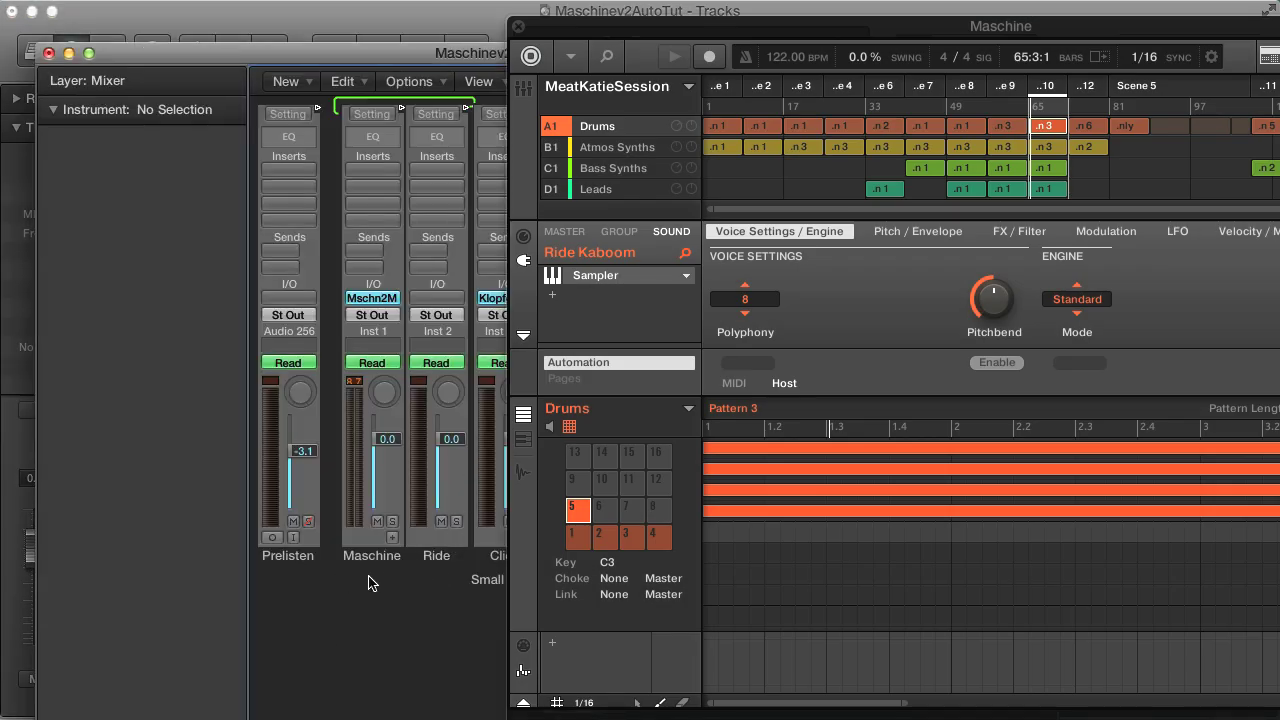
left_click(397, 18)
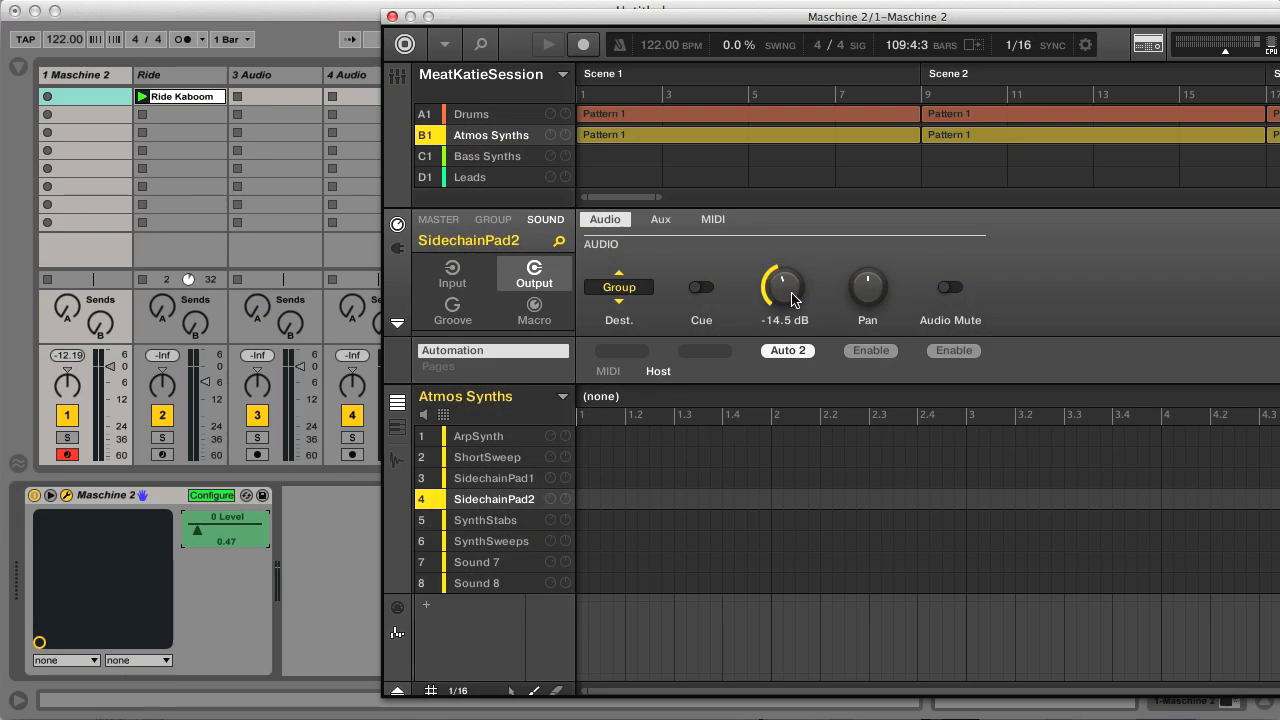
left_click(504, 118)
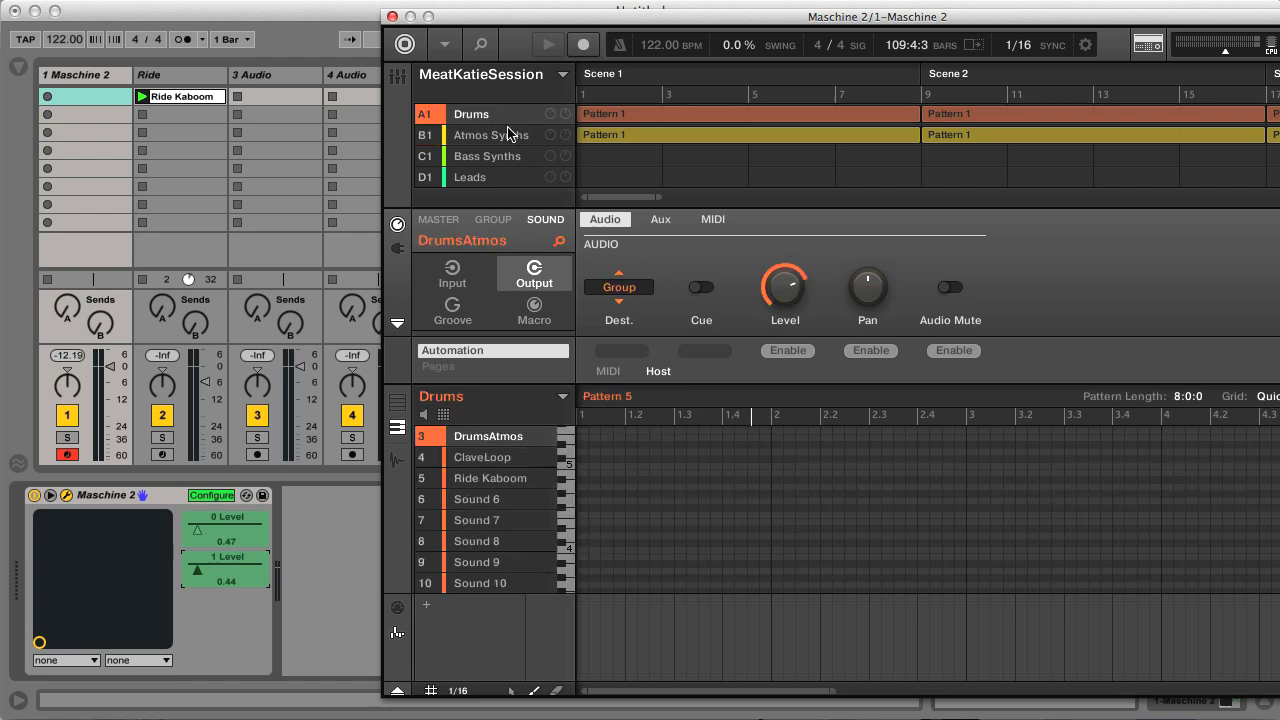
left_click(492, 222)
left_click(398, 249)
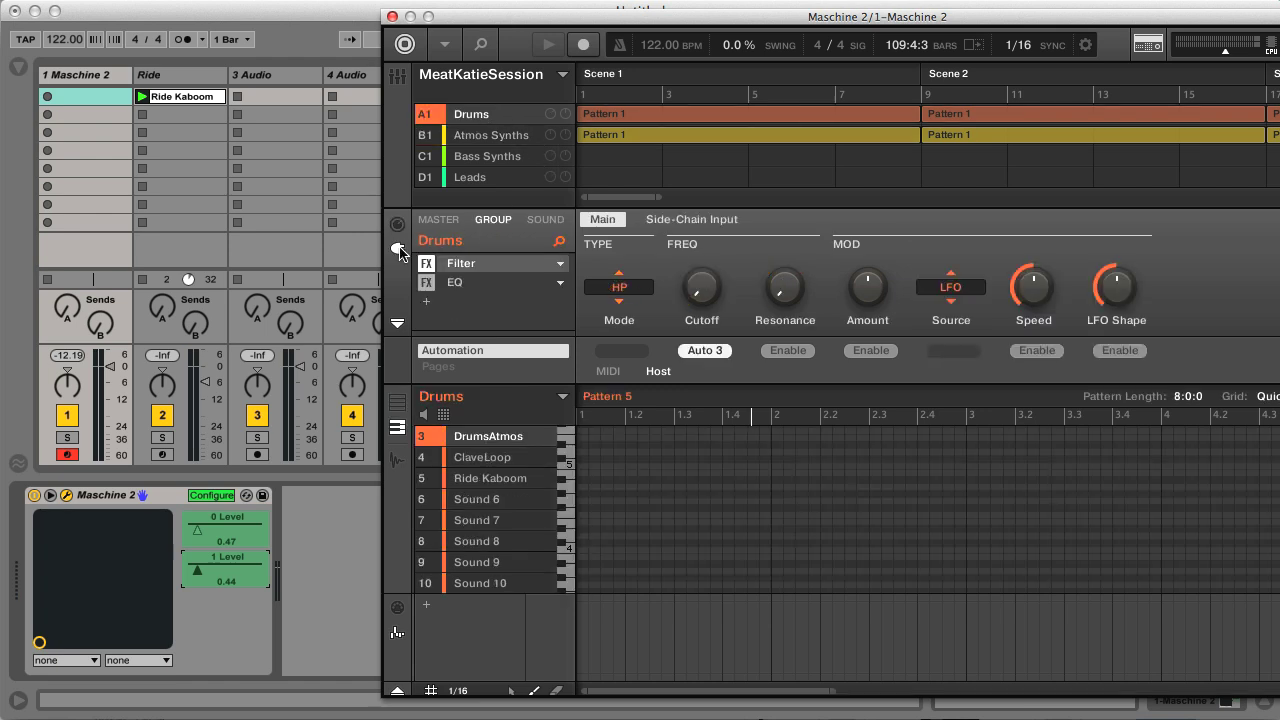
mouse_move(696, 298)
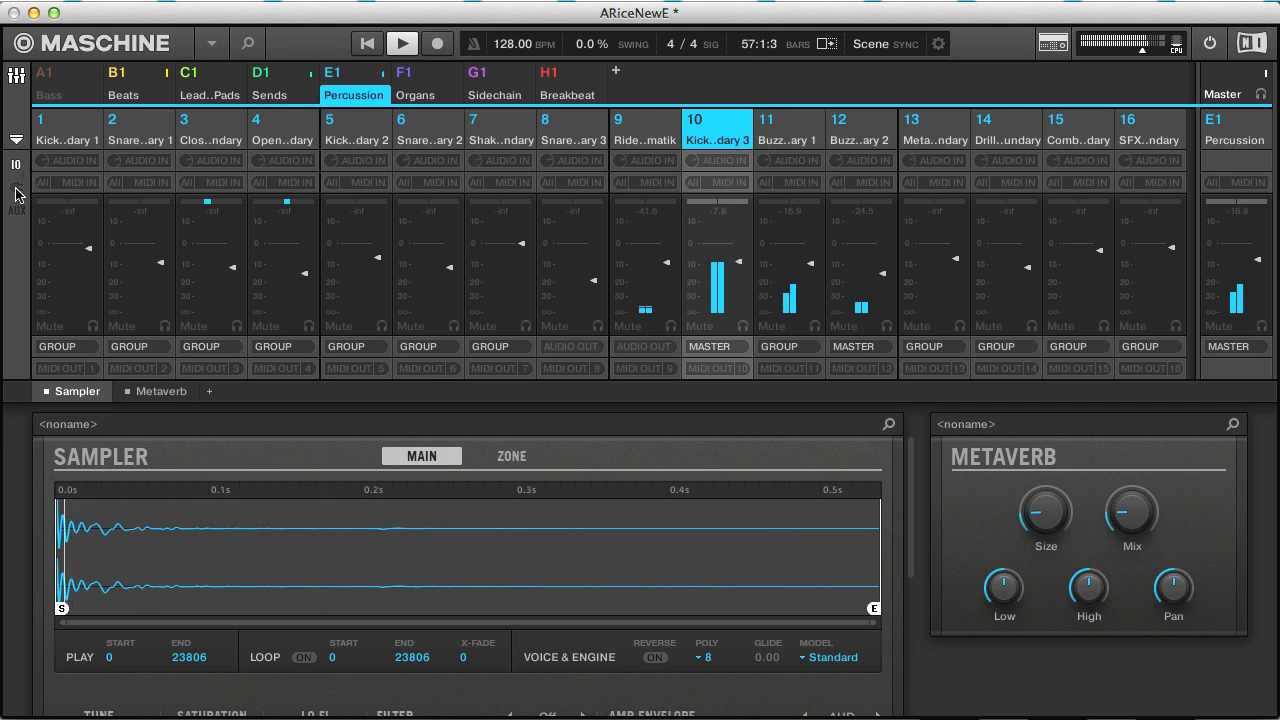
- Show plug-in slots and AUX 1/AUX 2 send rows, then open channel 9's compressor side-chain source list
left_click(16, 188)
left_click(16, 212)
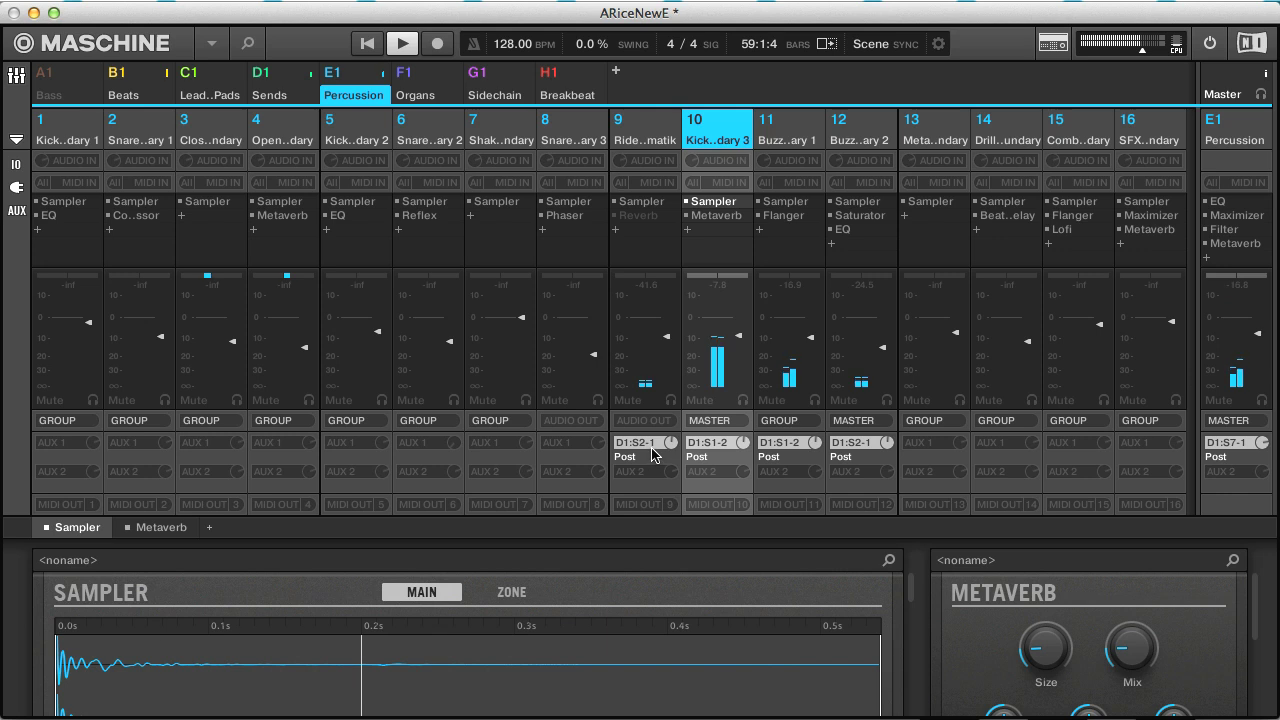
left_click(669, 150)
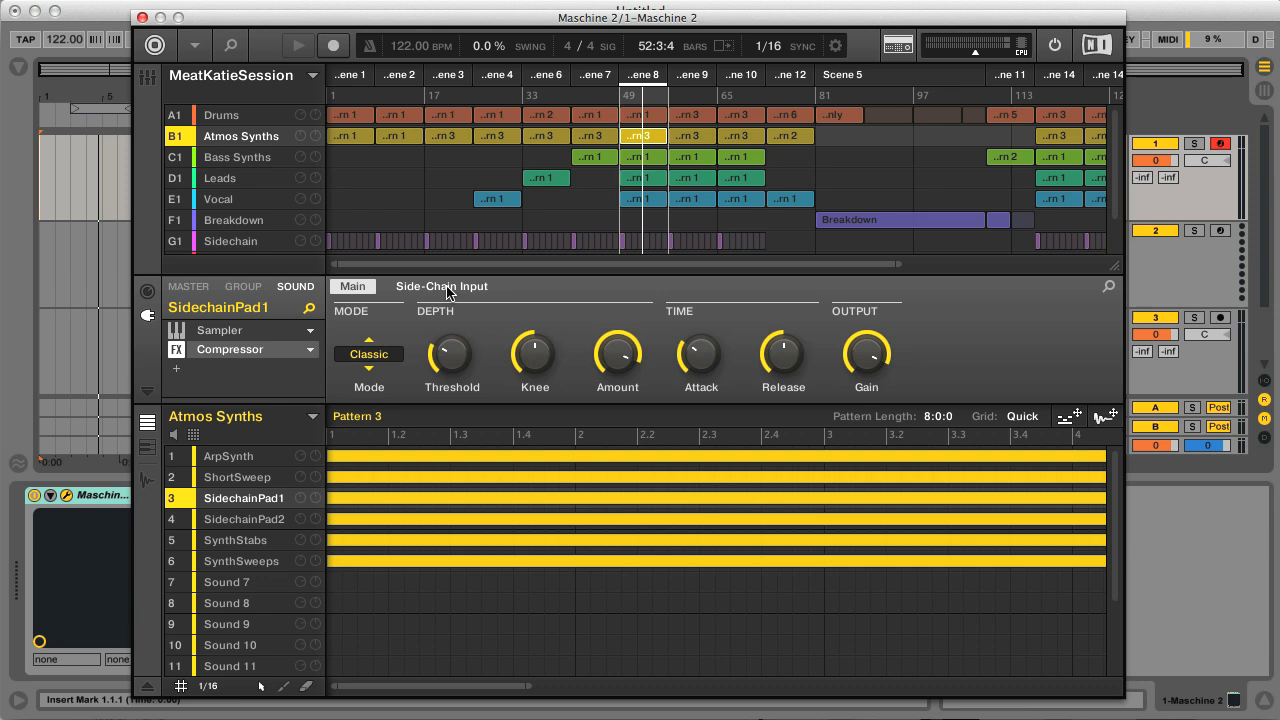
left_click(446, 288)
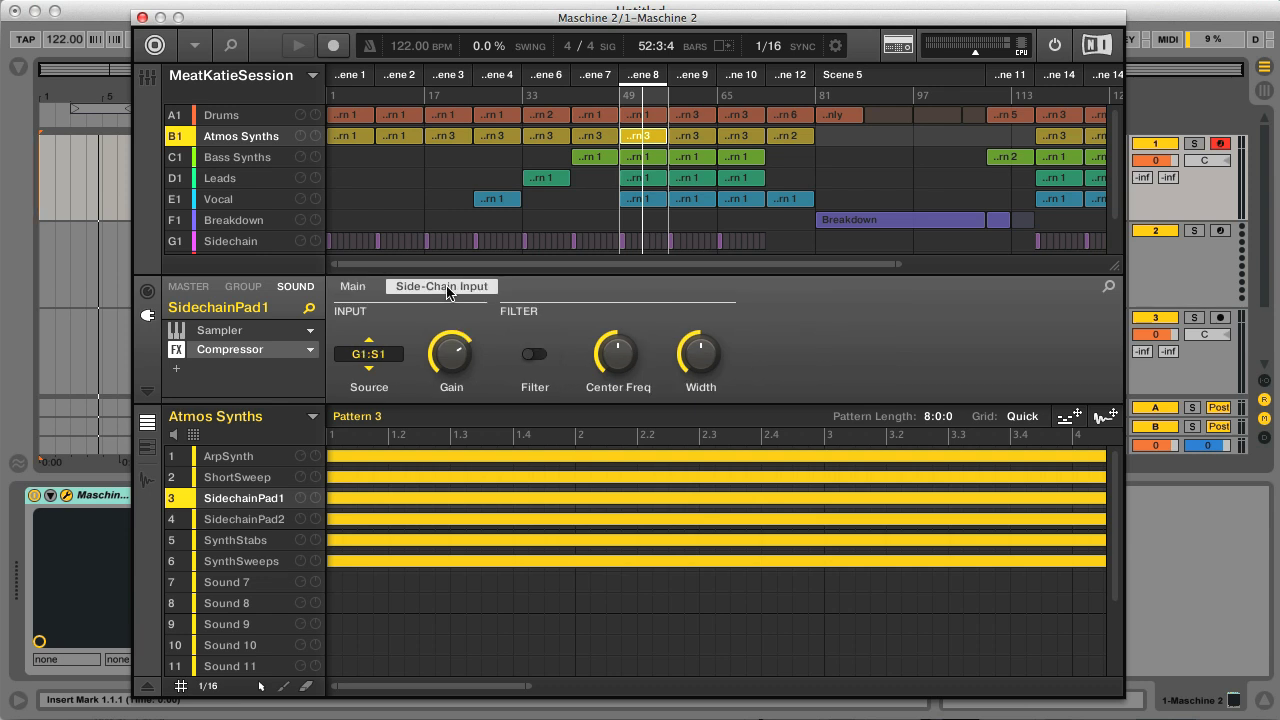
left_click(376, 360)
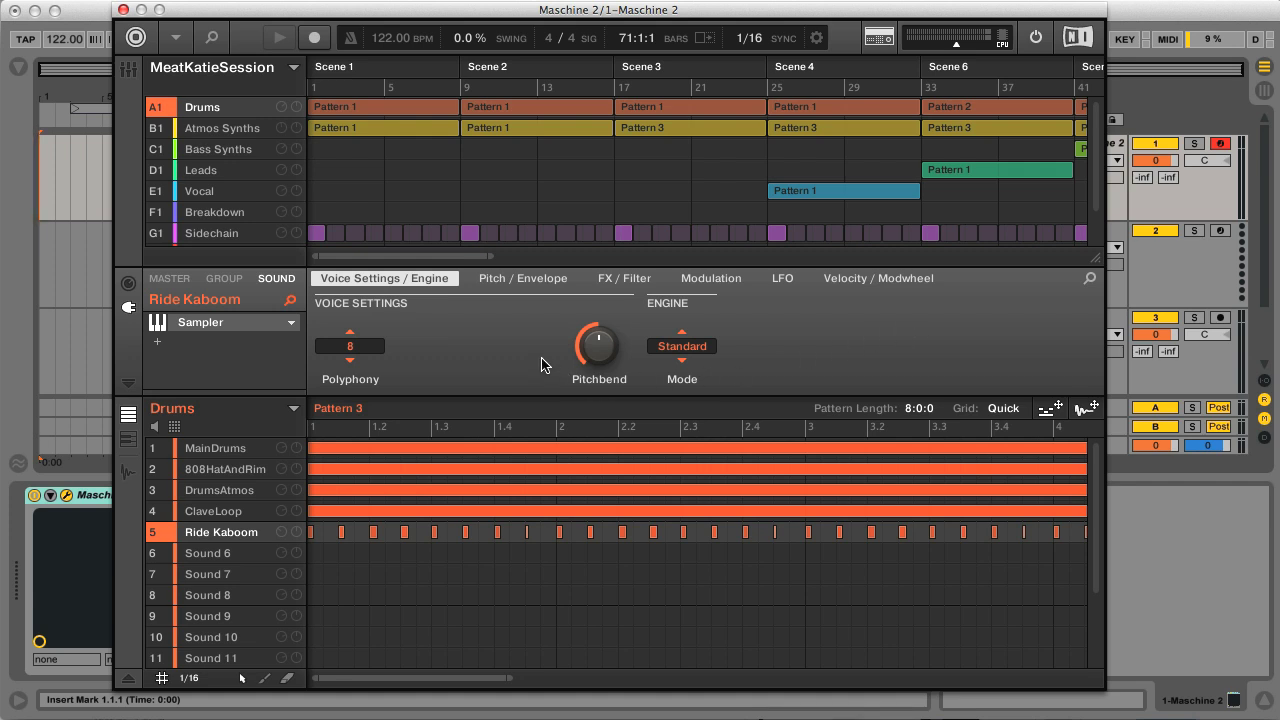
- Move the Maschine window aside, re-loop Scene 10, shift playback earlier, then clear the loop
left_click_drag(508, 256, 884, 260)
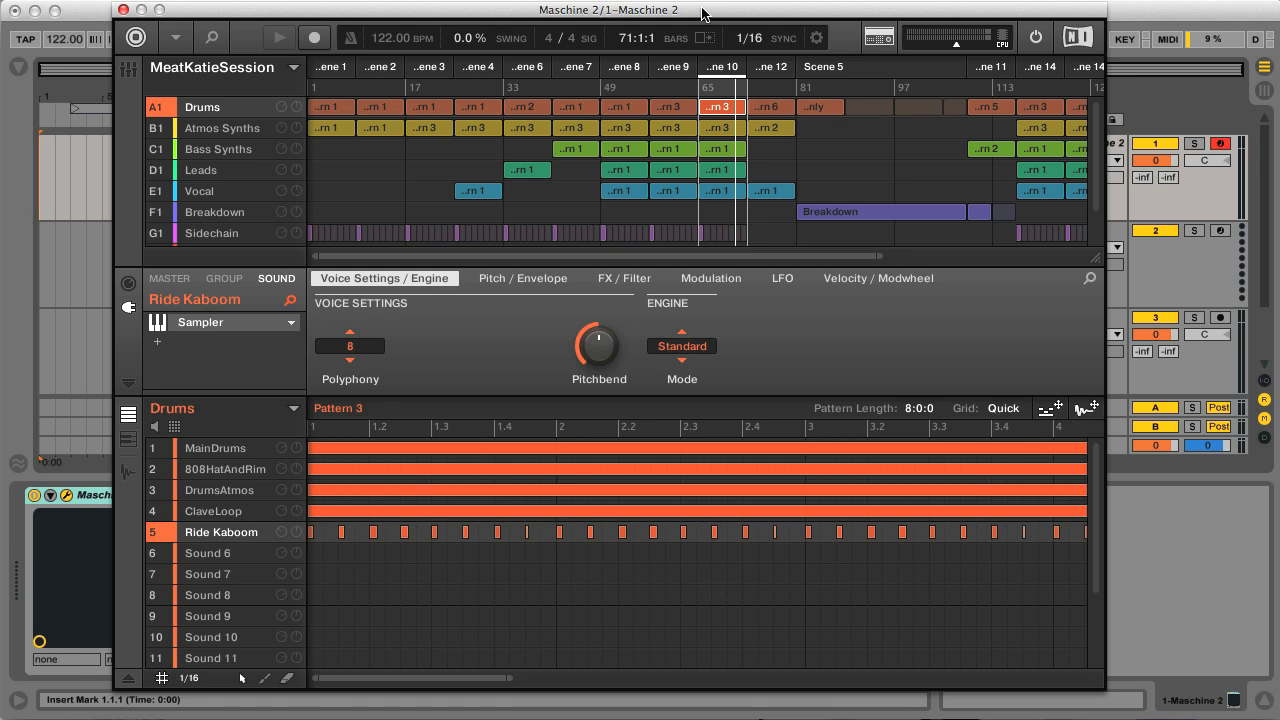
mouse_move(703, 13)
left_mouse_down()
mouse_move(733, 70)
mouse_move(735, 146)
mouse_move(703, 134)
mouse_move(690, 24)
left_mouse_up()
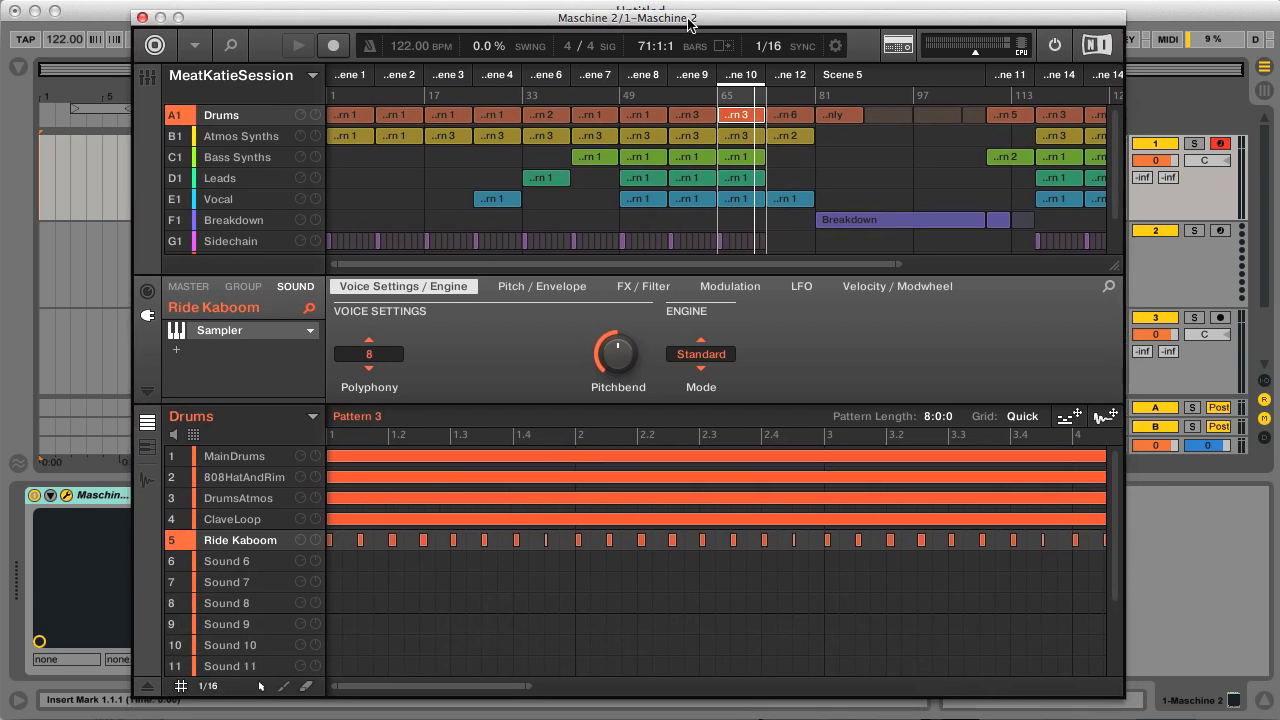
left_click(742, 101)
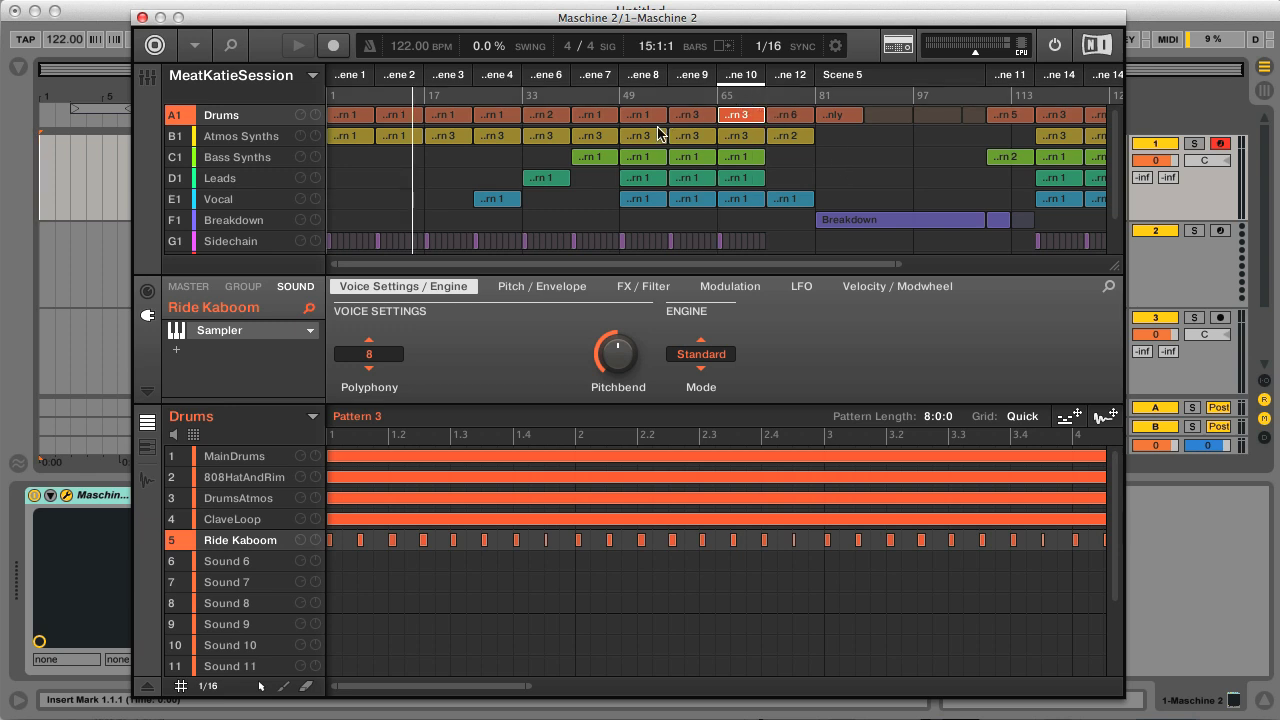
left_click(752, 100)
mouse_move(744, 101)
left_mouse_down()
mouse_move(622, 100)
mouse_move(733, 101)
left_mouse_up()
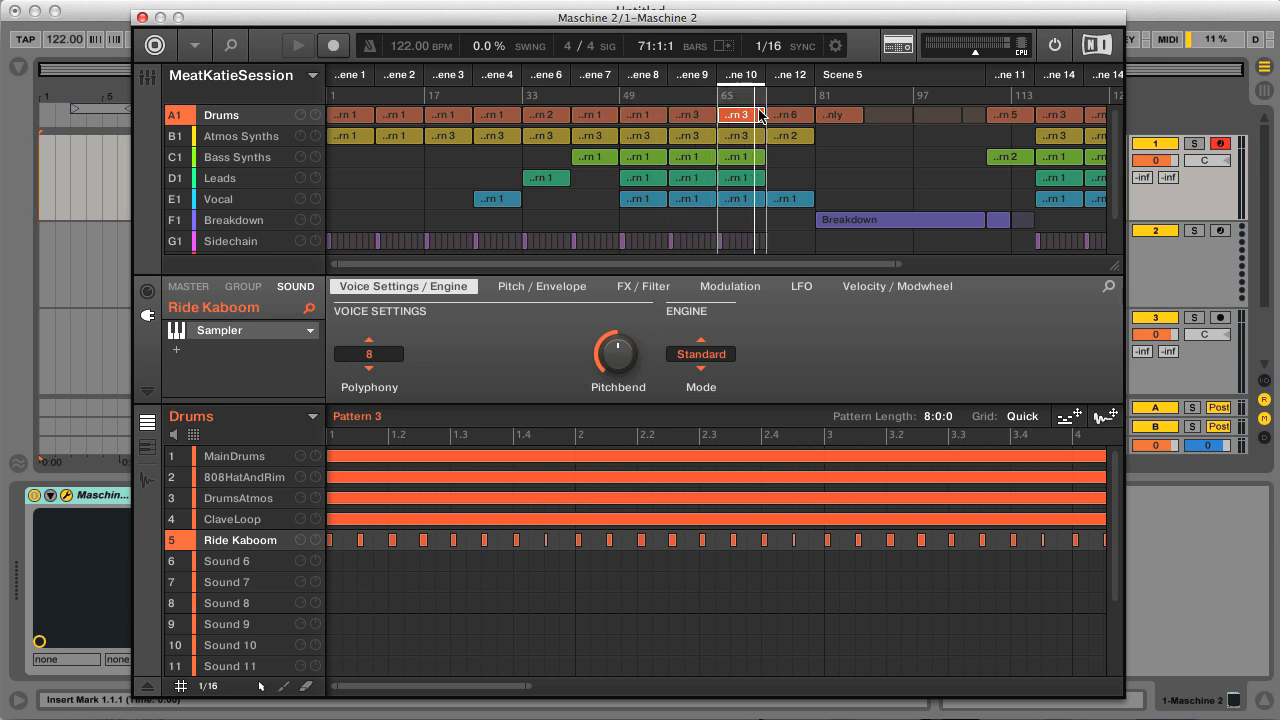
left_click(741, 102)
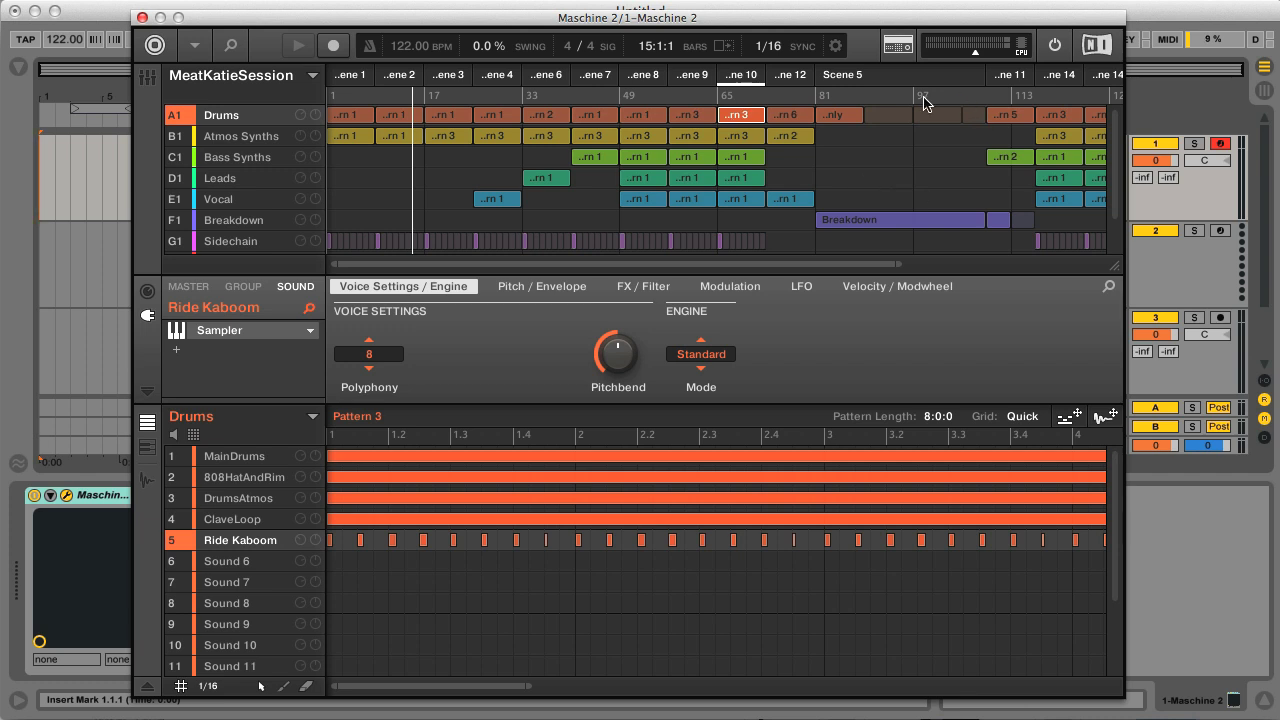
- Select and loop Scene 5 with its Ride Only pattern, moving playback further into it
left_click(885, 78)
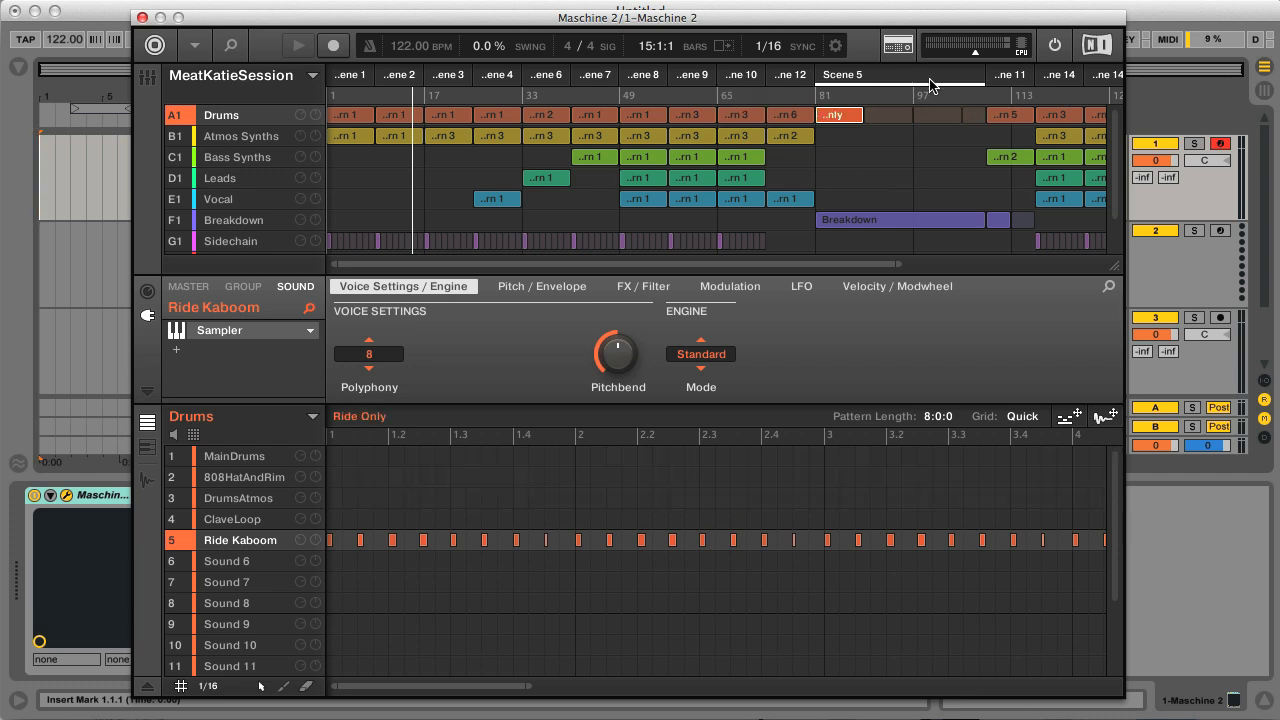
left_click(866, 100)
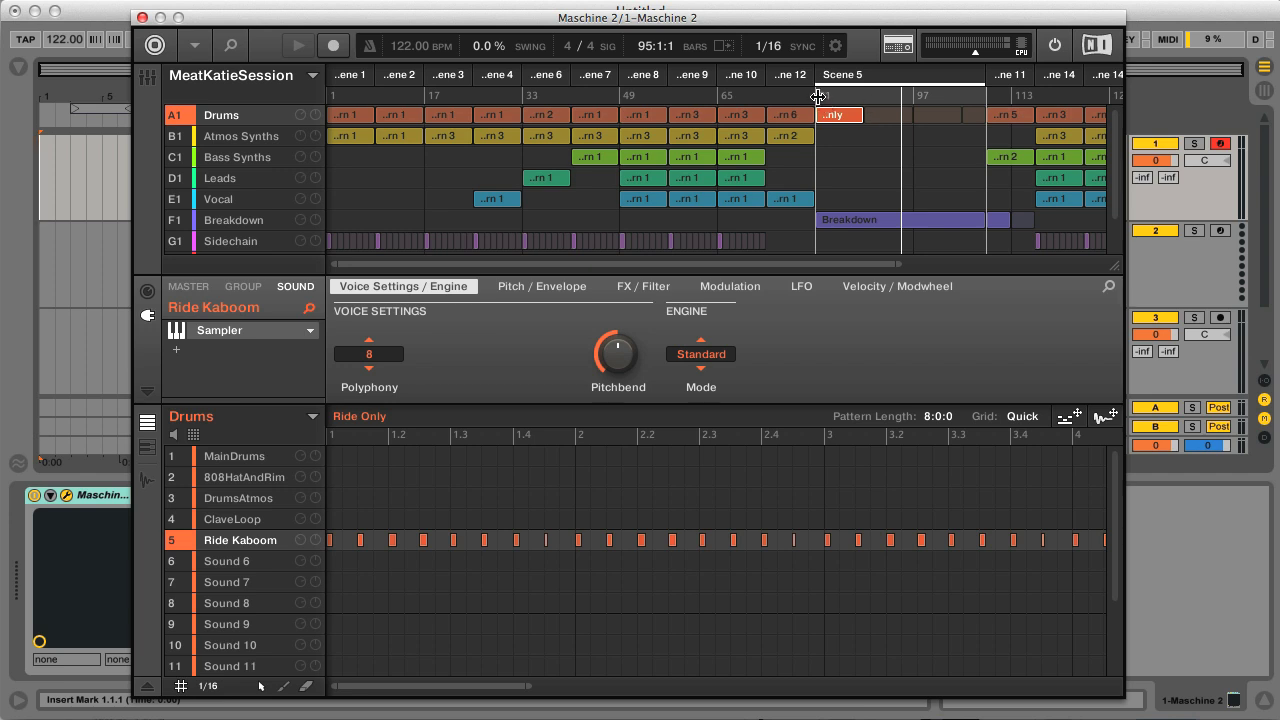
left_click_drag(817, 96, 963, 100)
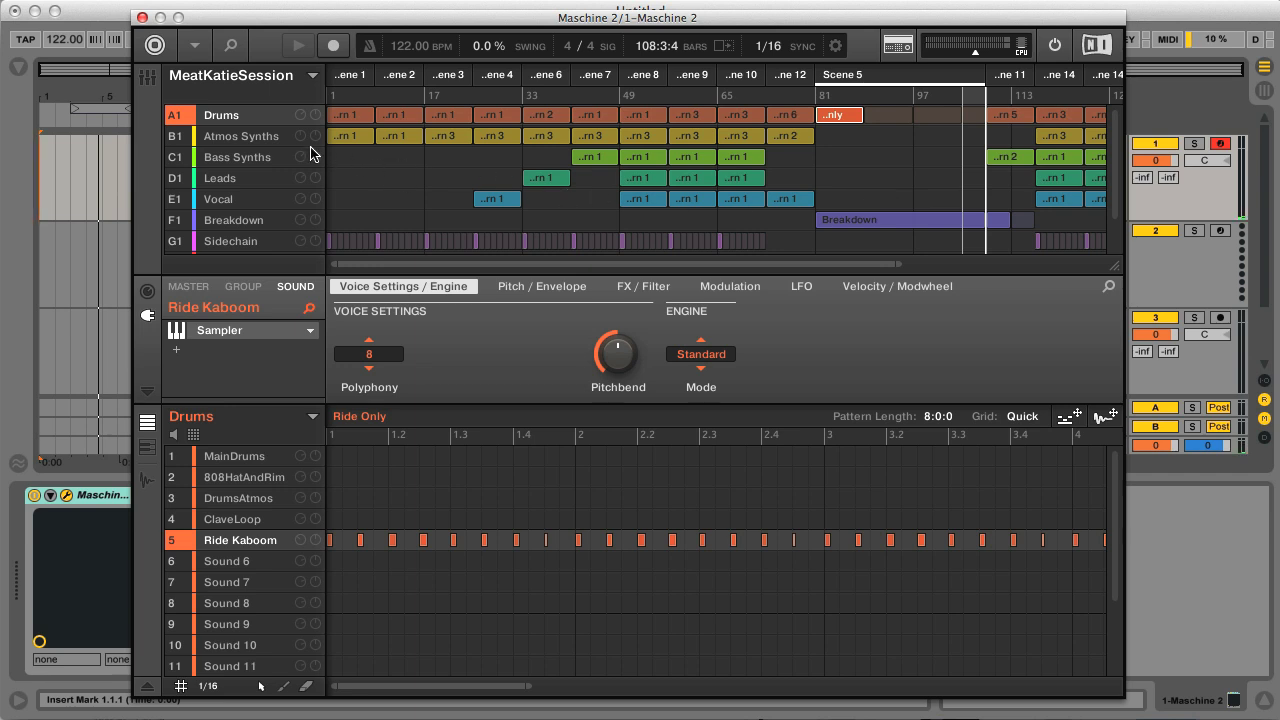
- Select the Atmos Synths SidechainPad1 sound and leave its Compressor Mode on Classic
left_click(260, 139)
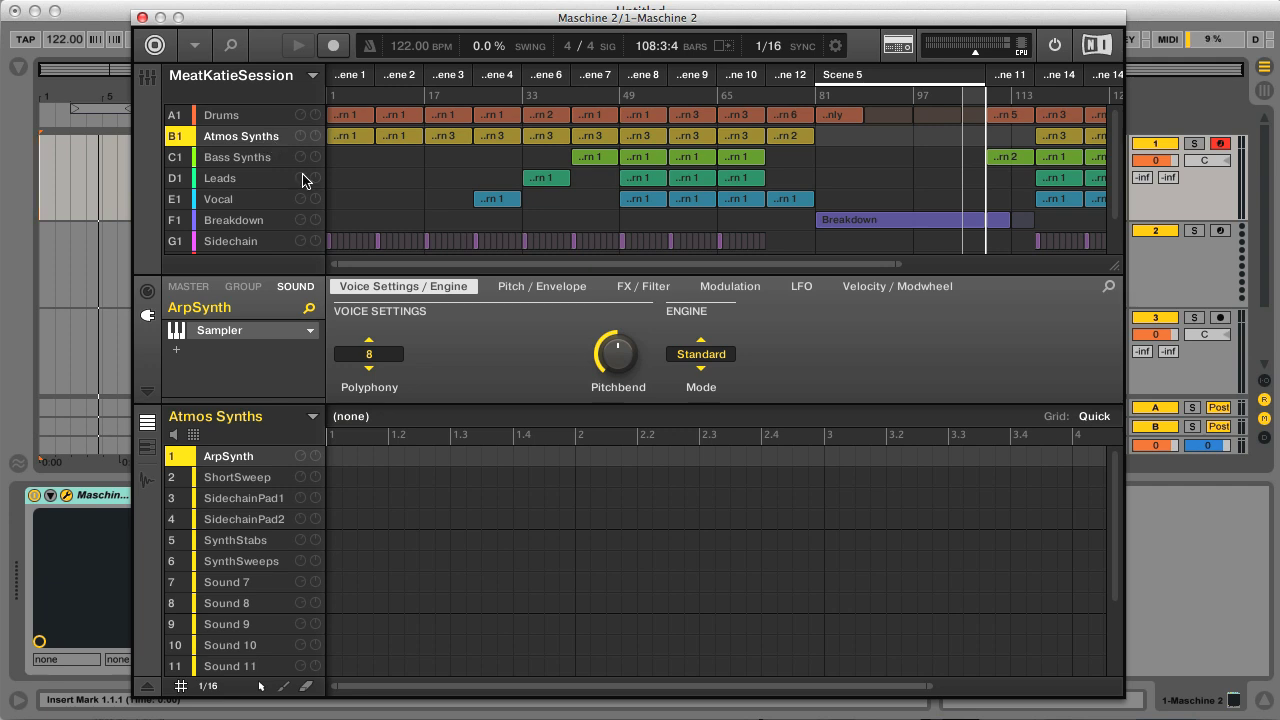
left_click(266, 500)
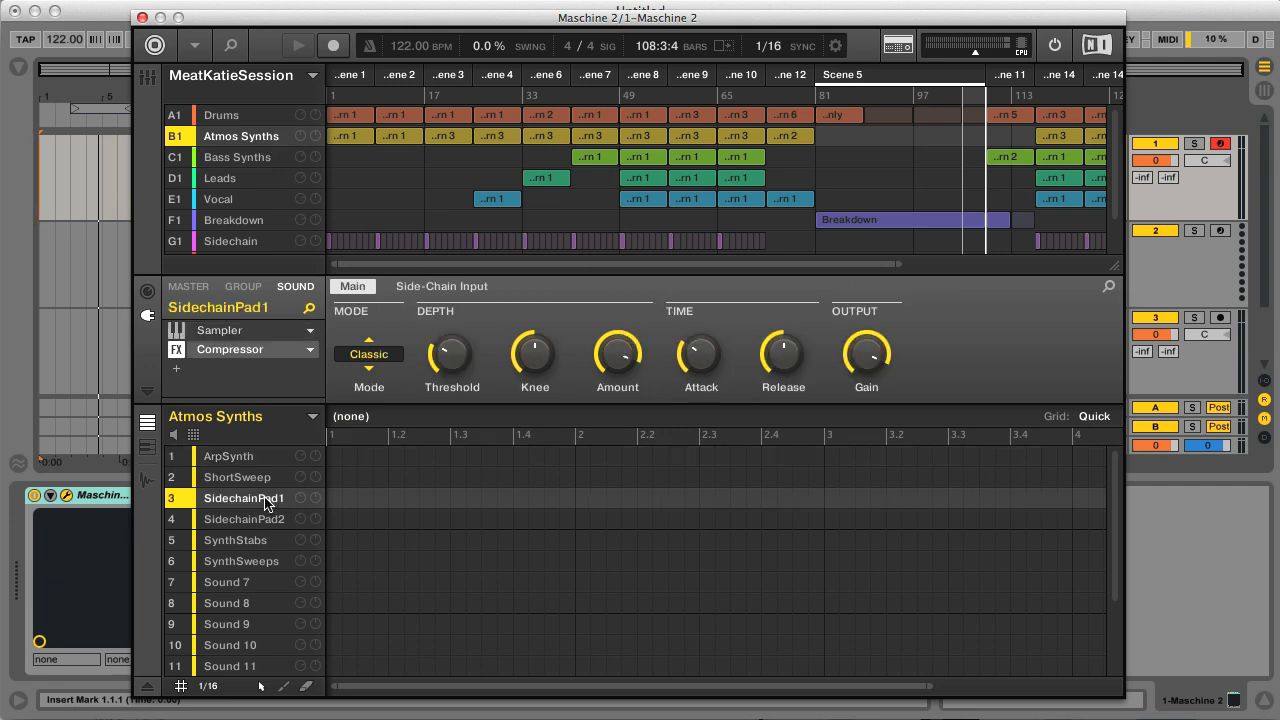
left_click(270, 518)
left_click(270, 502)
left_click(386, 356)
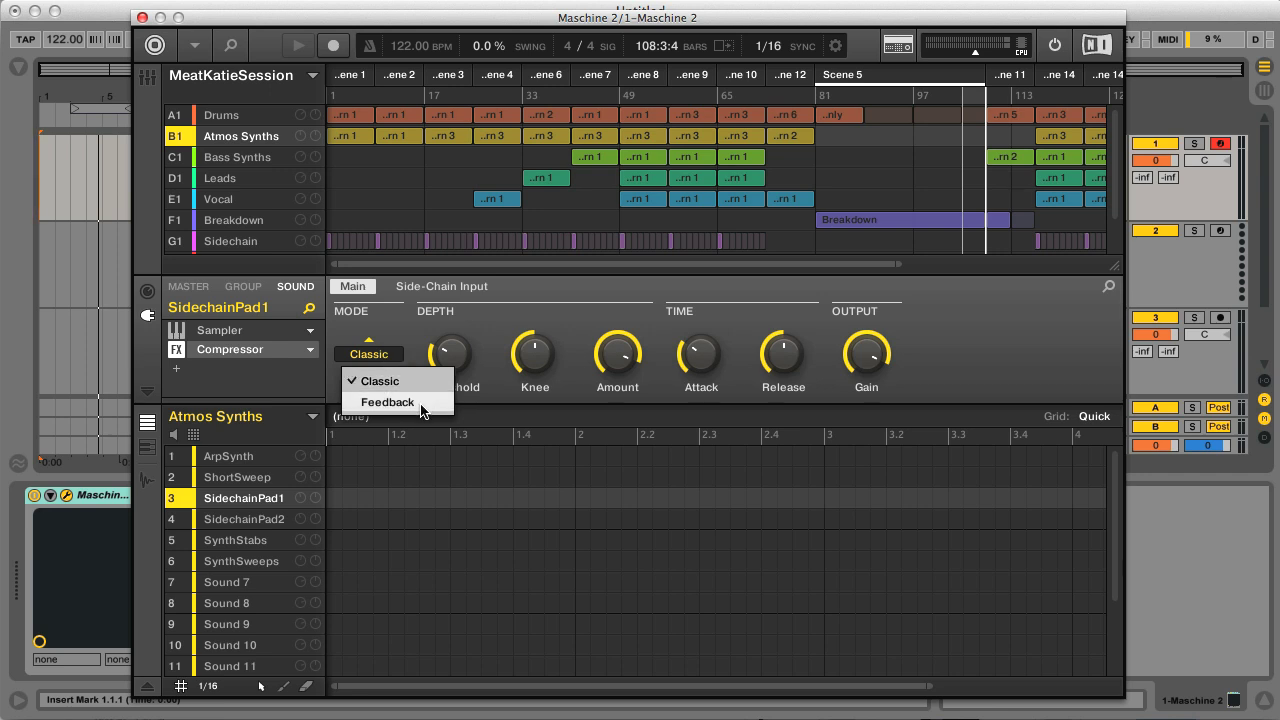
left_click(421, 340)
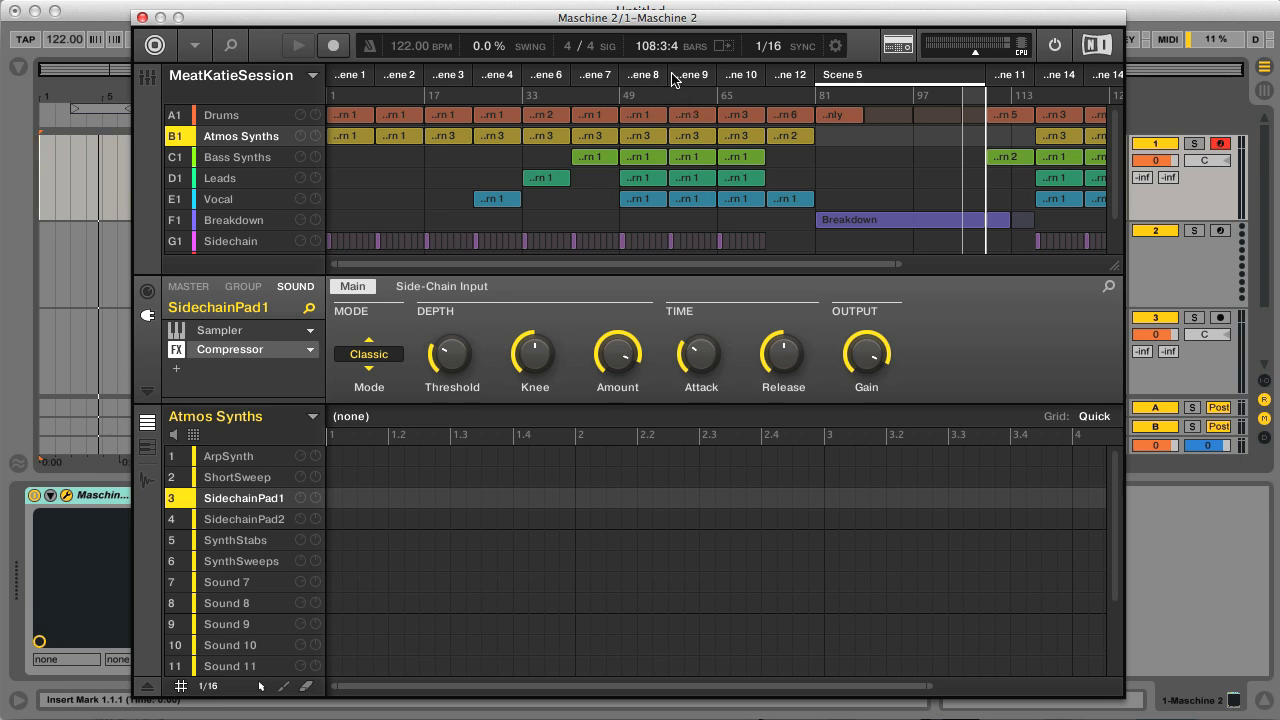
- Load Scene 8 and confirm SidechainPad1's side-chain source is G1:S1, the Sidechain group's Kick 808 1
left_click(643, 75)
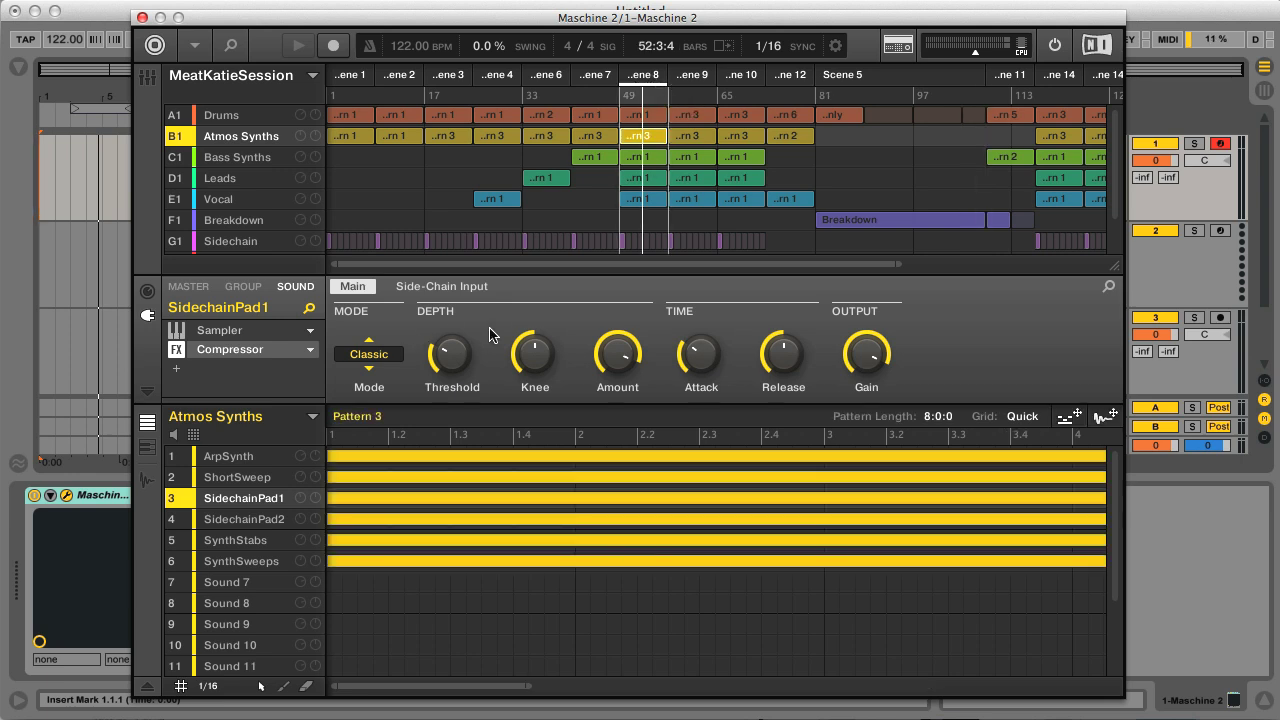
left_click(450, 288)
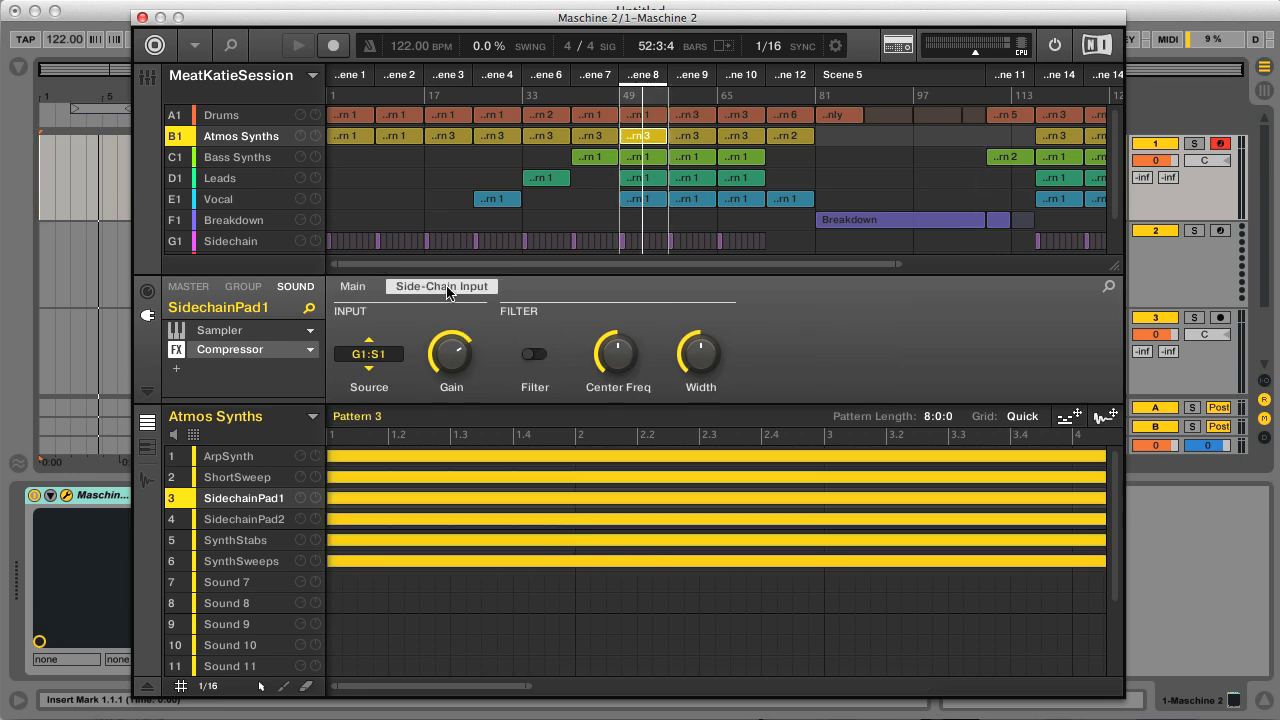
left_click(370, 355)
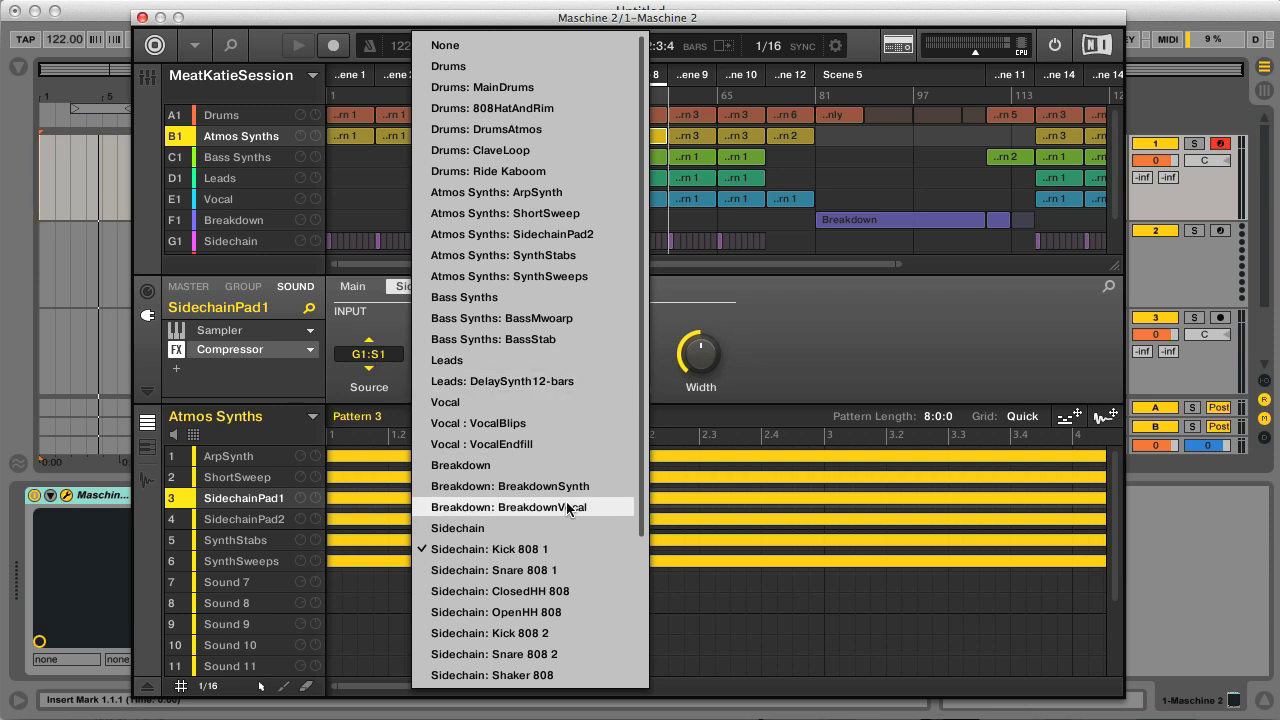
left_click(808, 357)
left_click(254, 243)
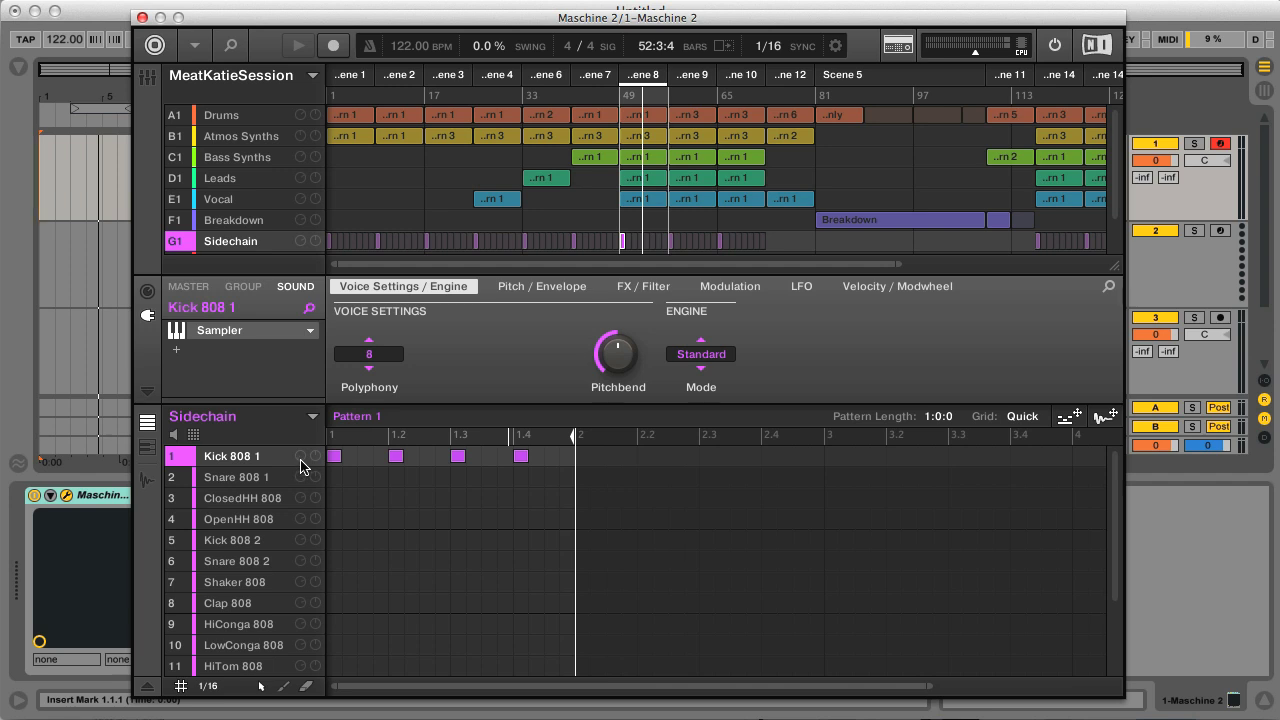
left_click(265, 141)
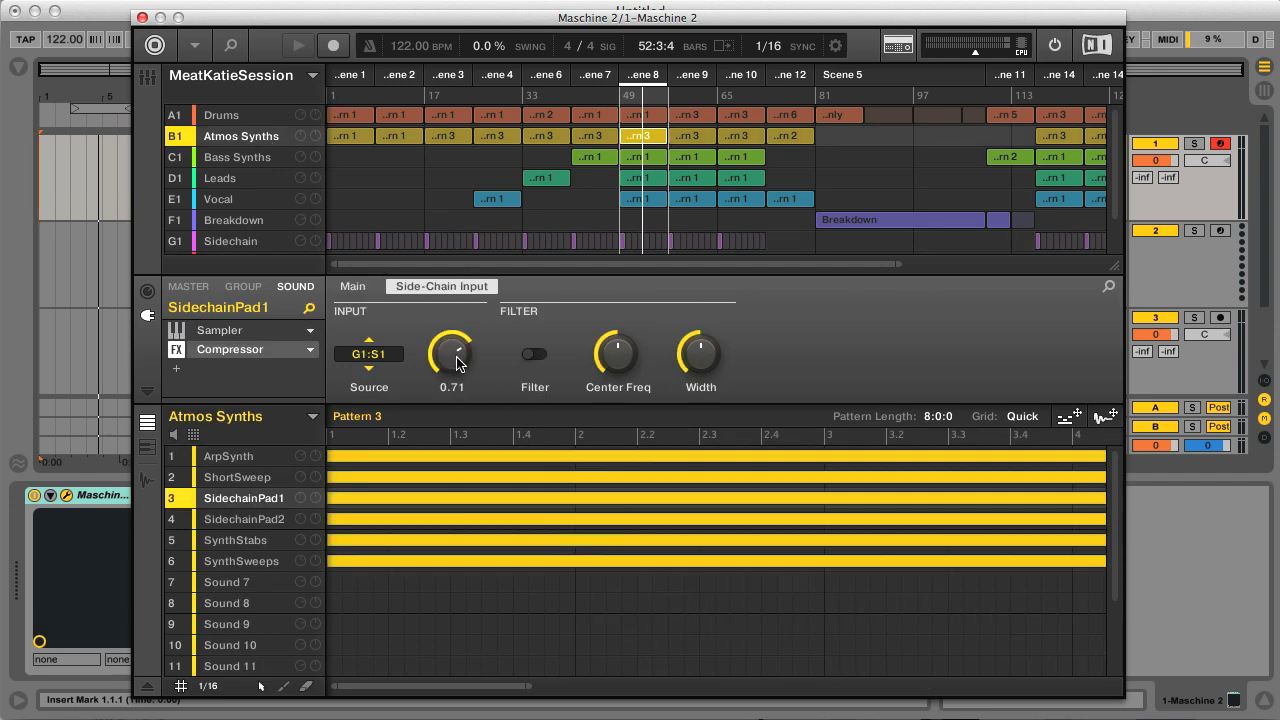
- Solo SidechainPad1, Atmos Synths and Sidechain, then remove all solos
left_click(352, 290)
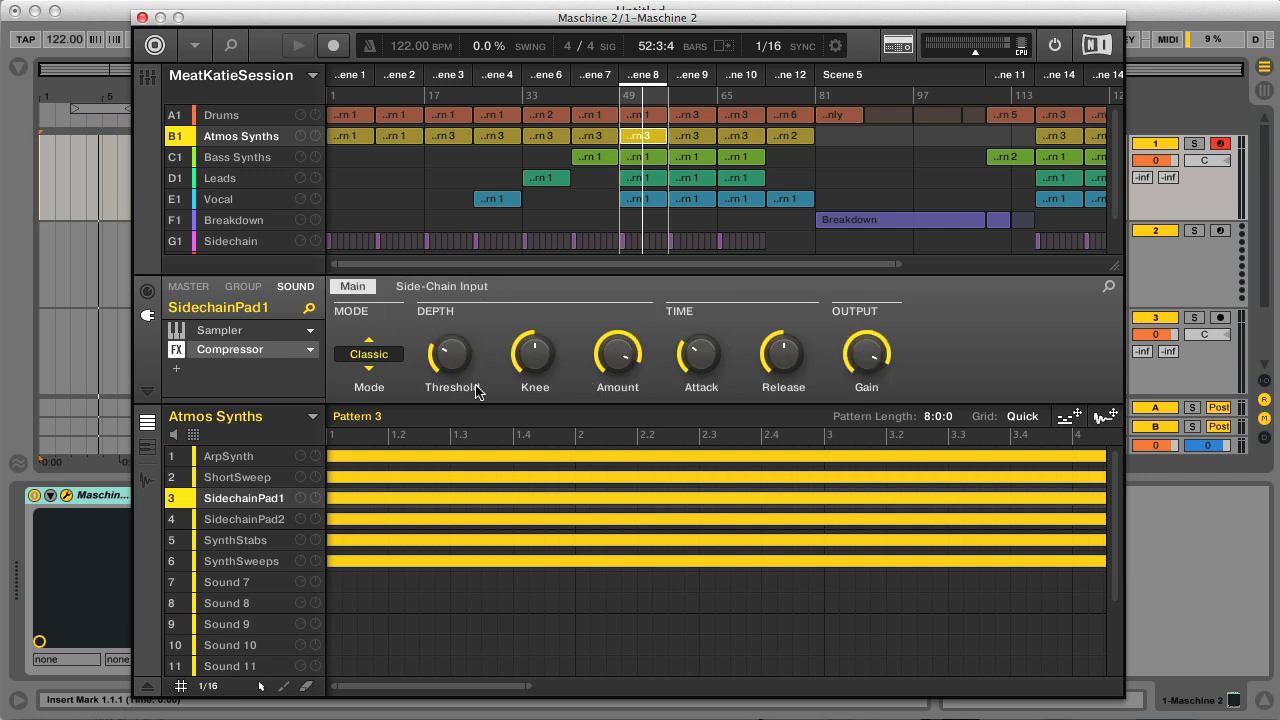
left_click(408, 287)
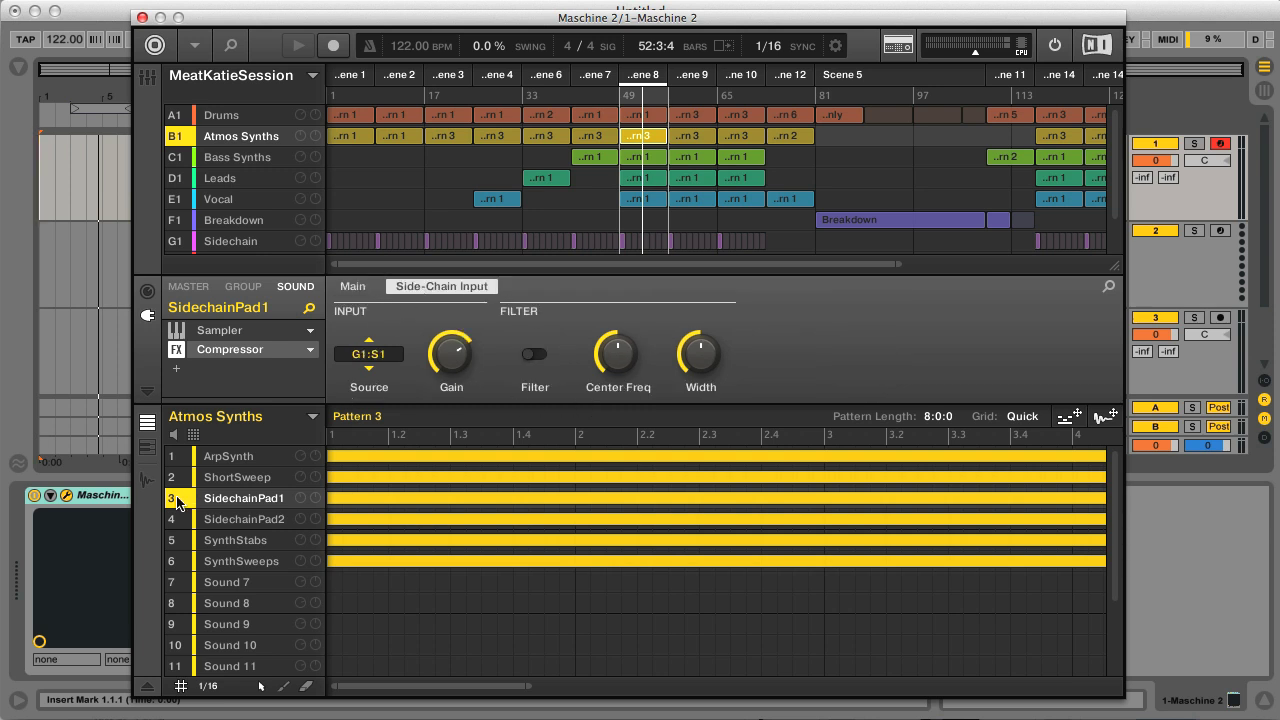
right_click(178, 500)
right_click(178, 143)
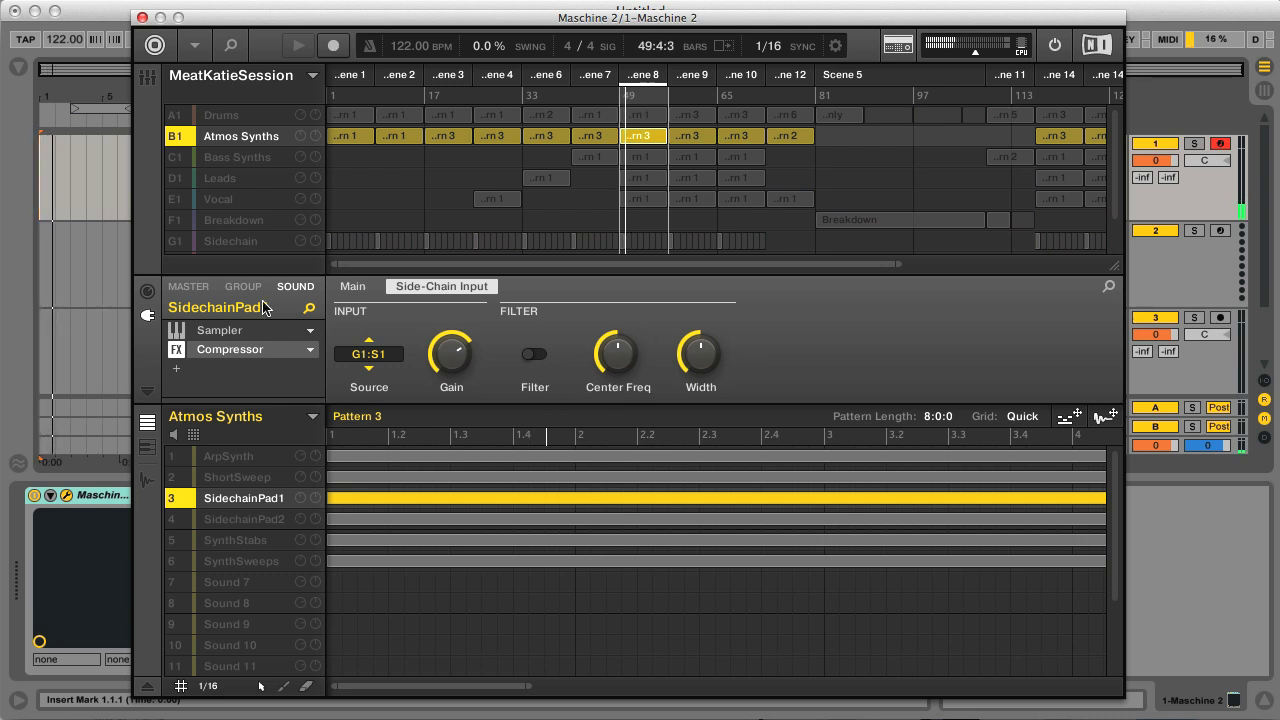
right_click(178, 245)
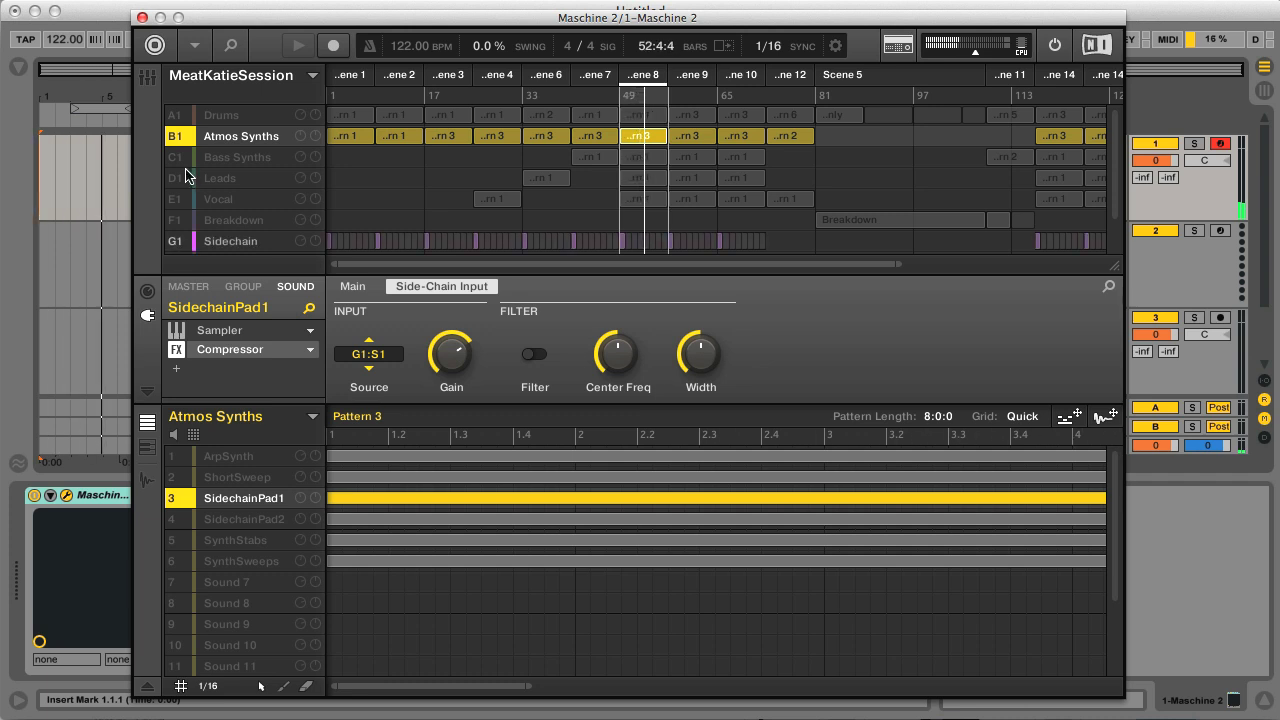
right_click(176, 502)
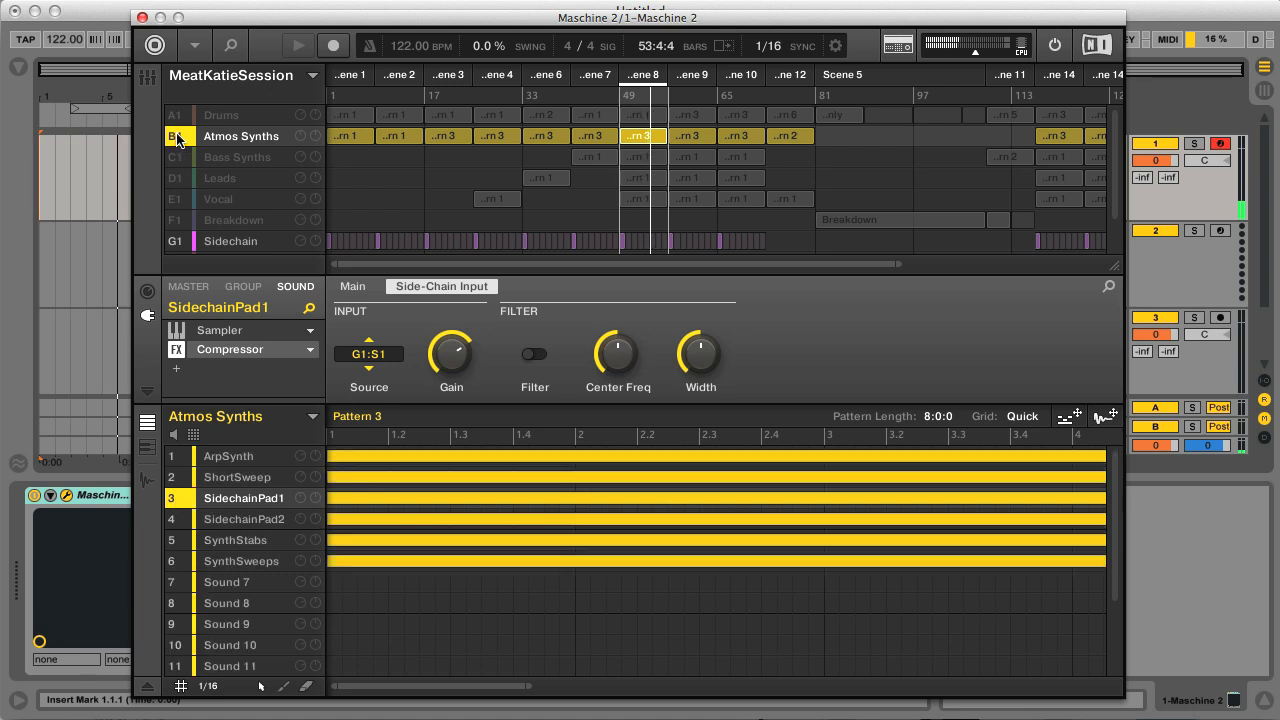
right_click(178, 139)
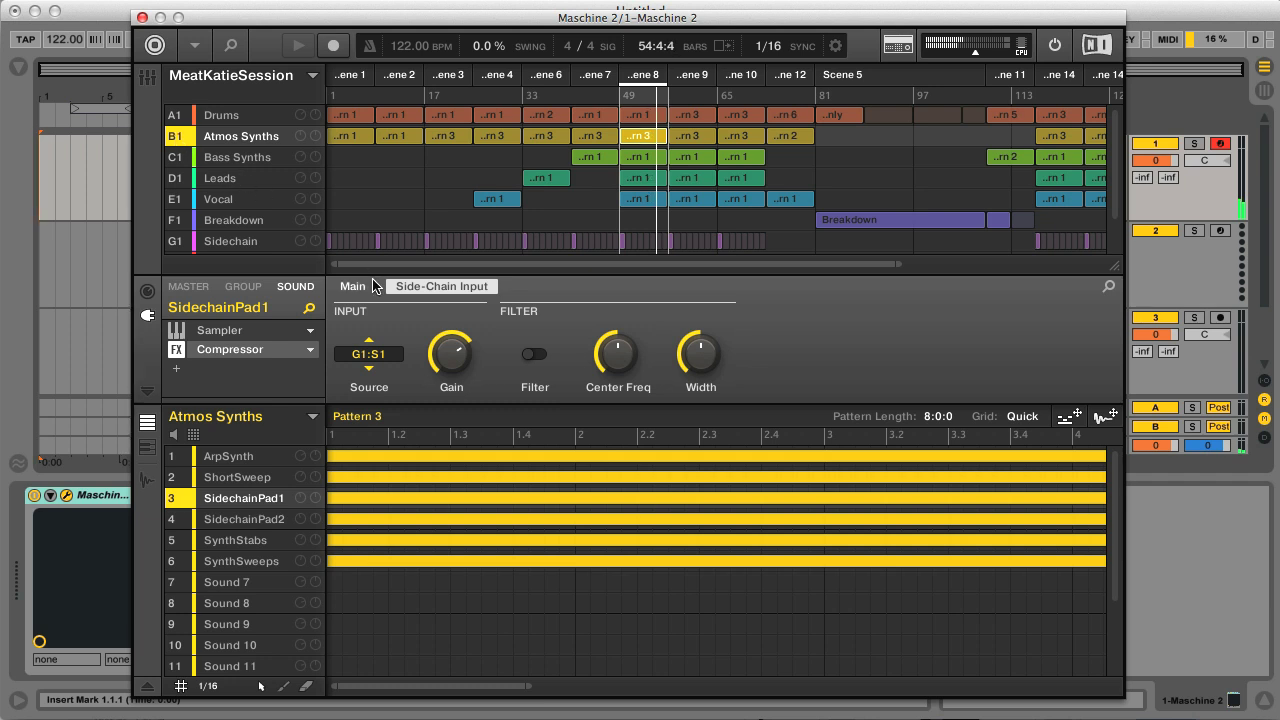
- Compare SidechainPad2 with SidechainPad1, then show the Atmos Synths group's compressor side-chain settings
left_click(267, 519)
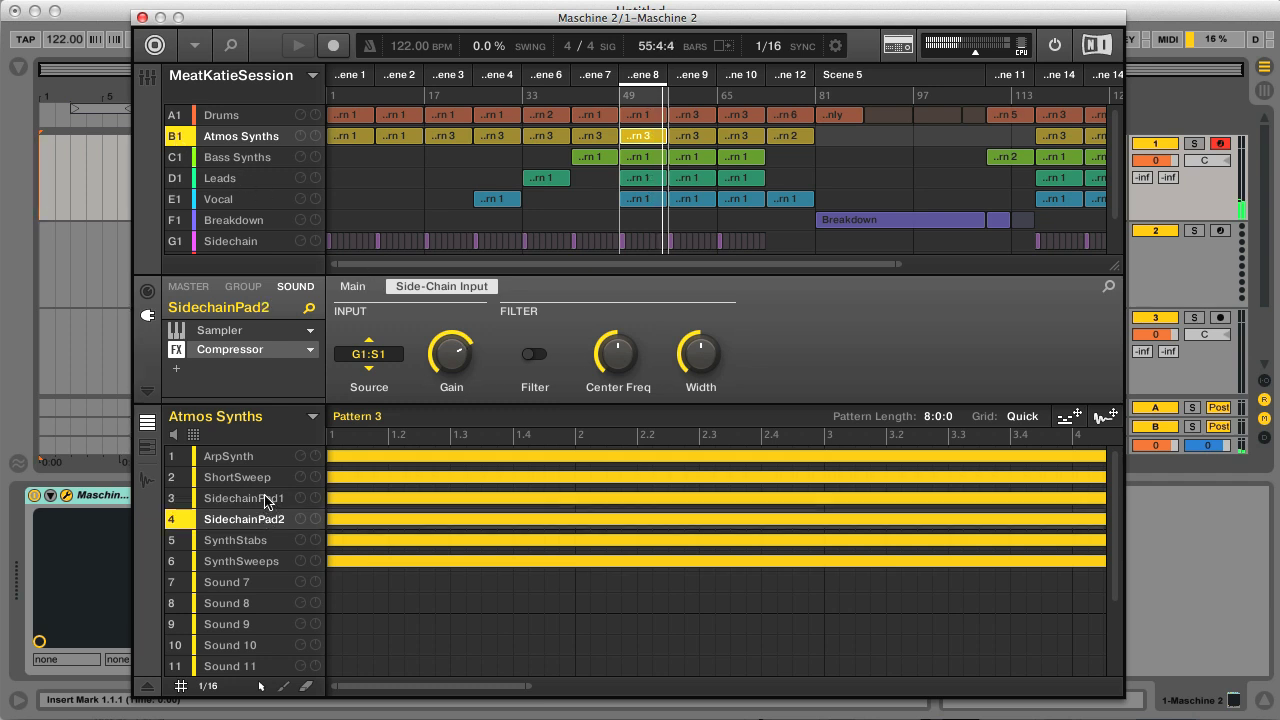
left_click(266, 498)
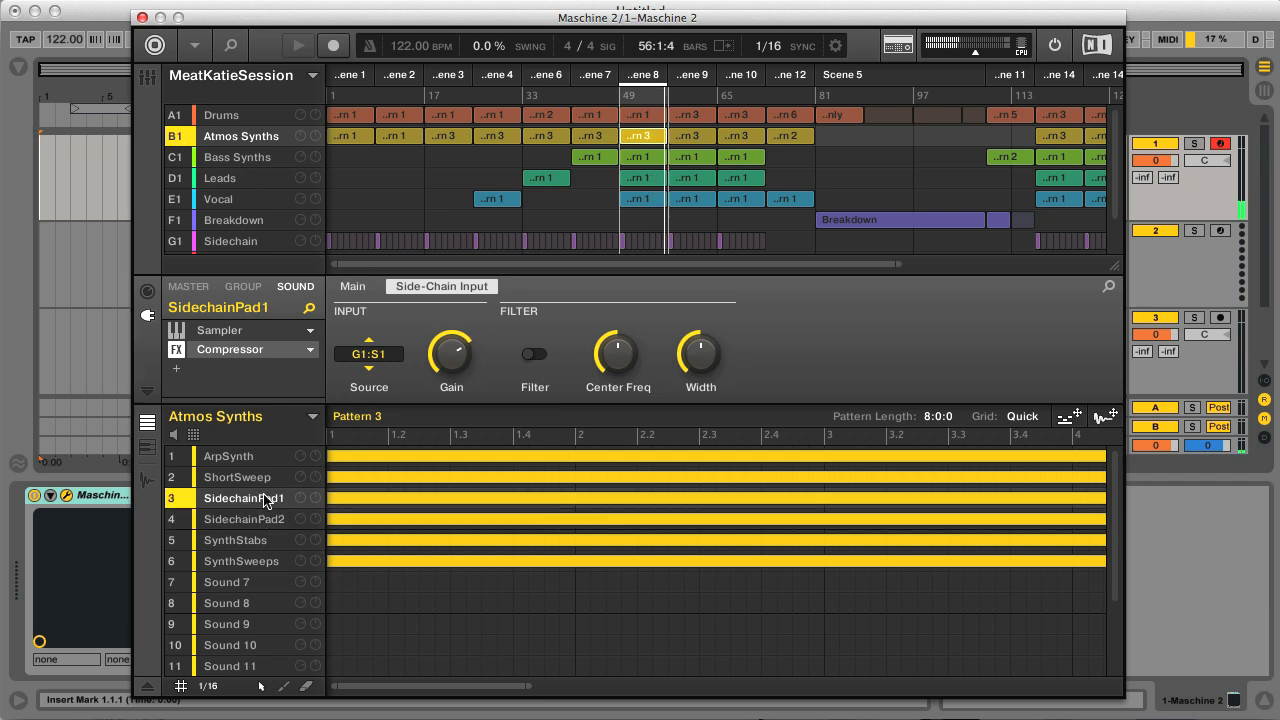
left_click(250, 287)
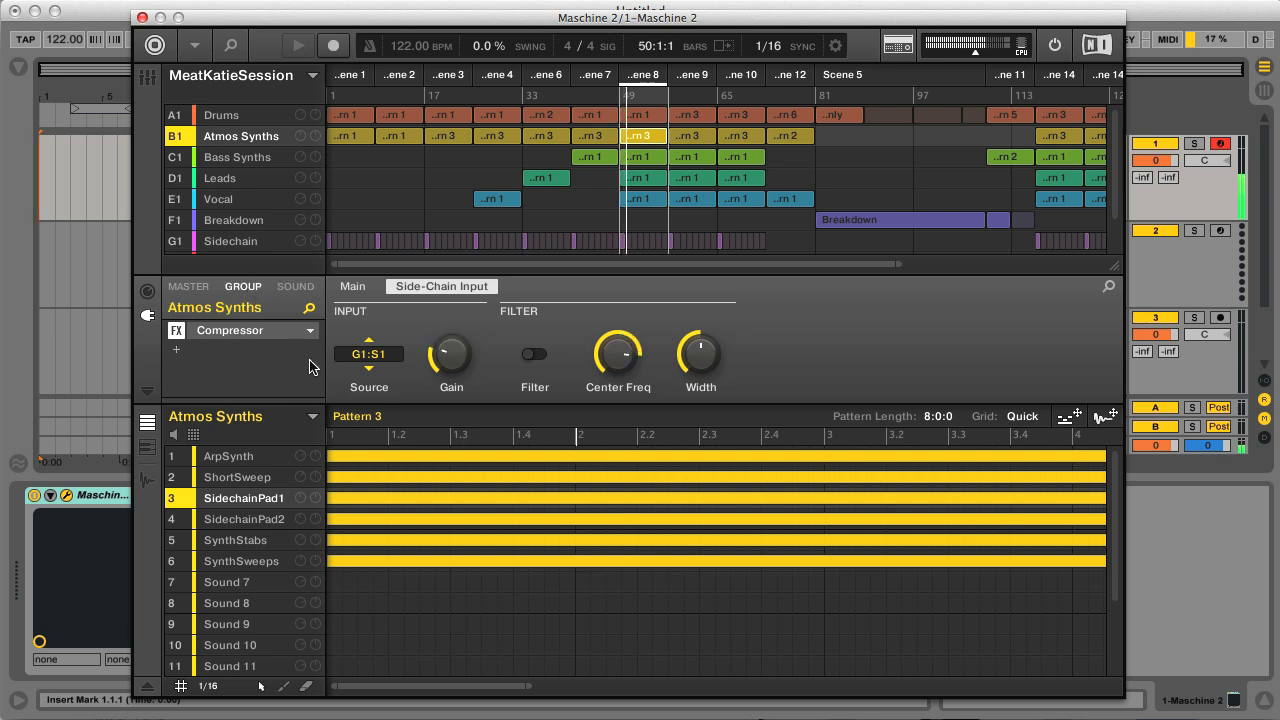
- Return to the Drums group's Ride Kaboom sound, with Sampler voice settings at Polyphony 8, Standard mode
mouse_move(456, 359)
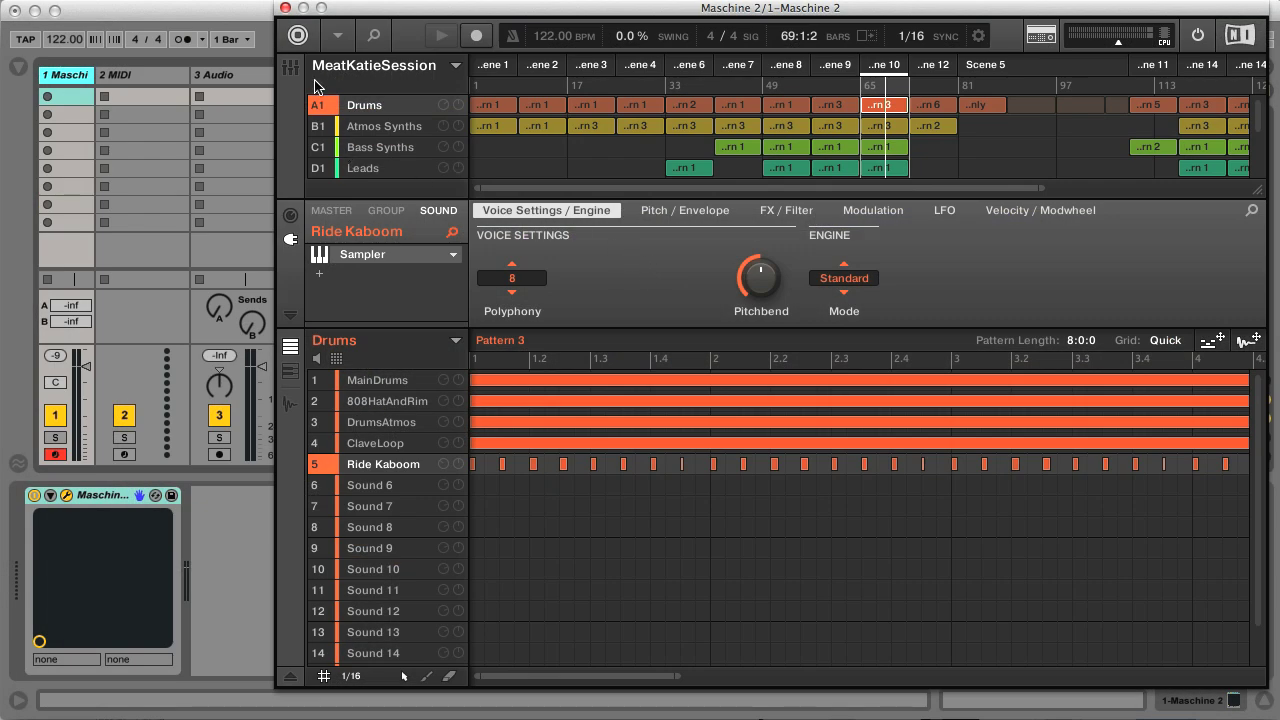
- View the Atmos Synths and Bass Synths groups in the mixer, then show Pattern 1 as a BassStab piano roll
left_click(292, 70)
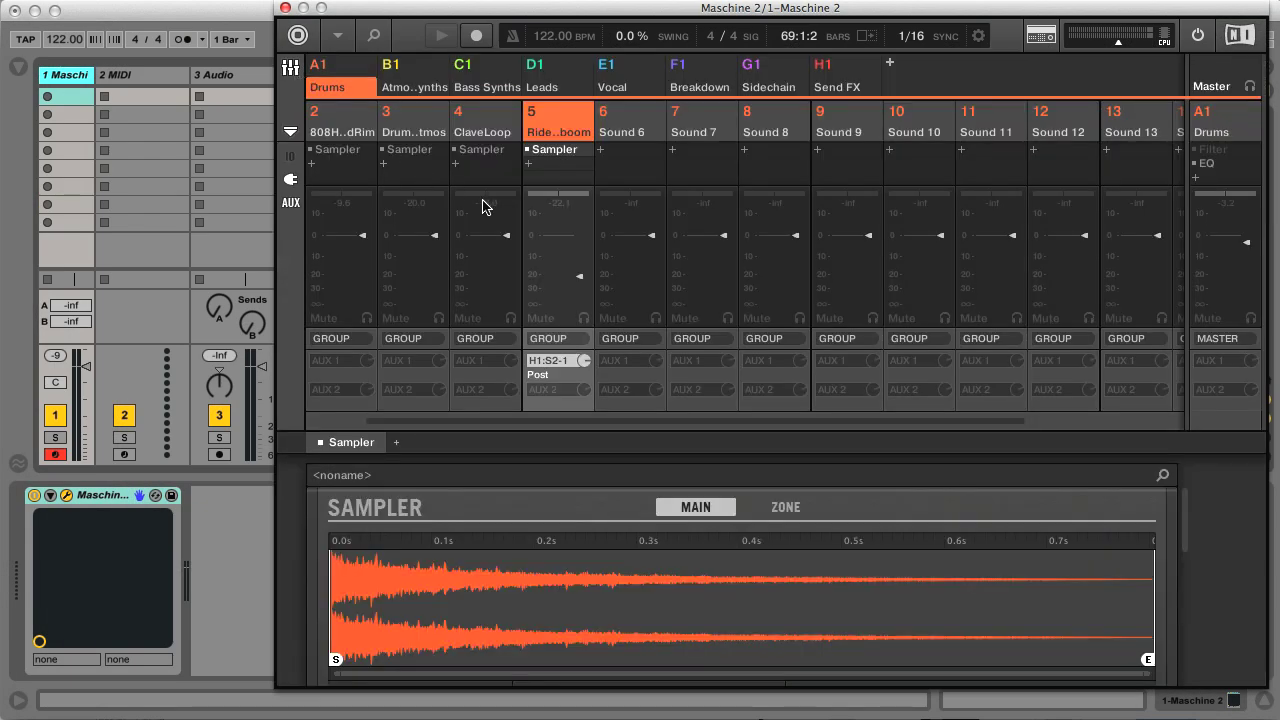
left_click(404, 70)
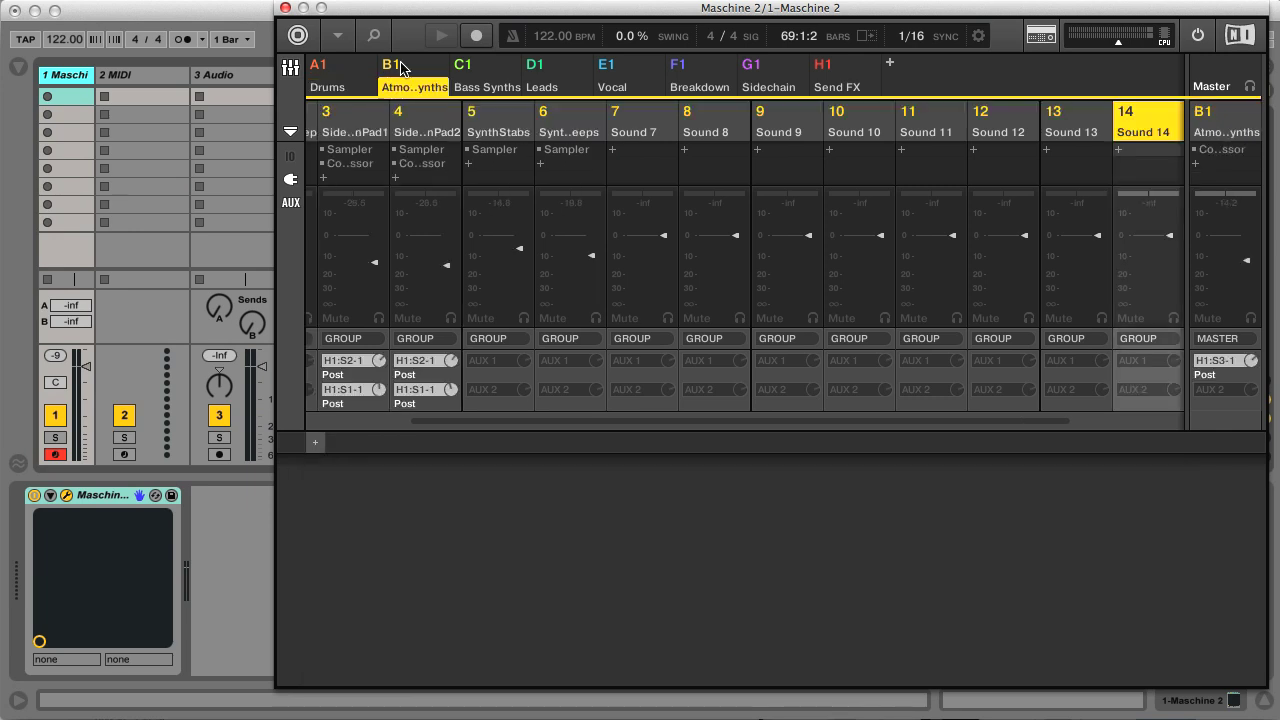
left_click(484, 67)
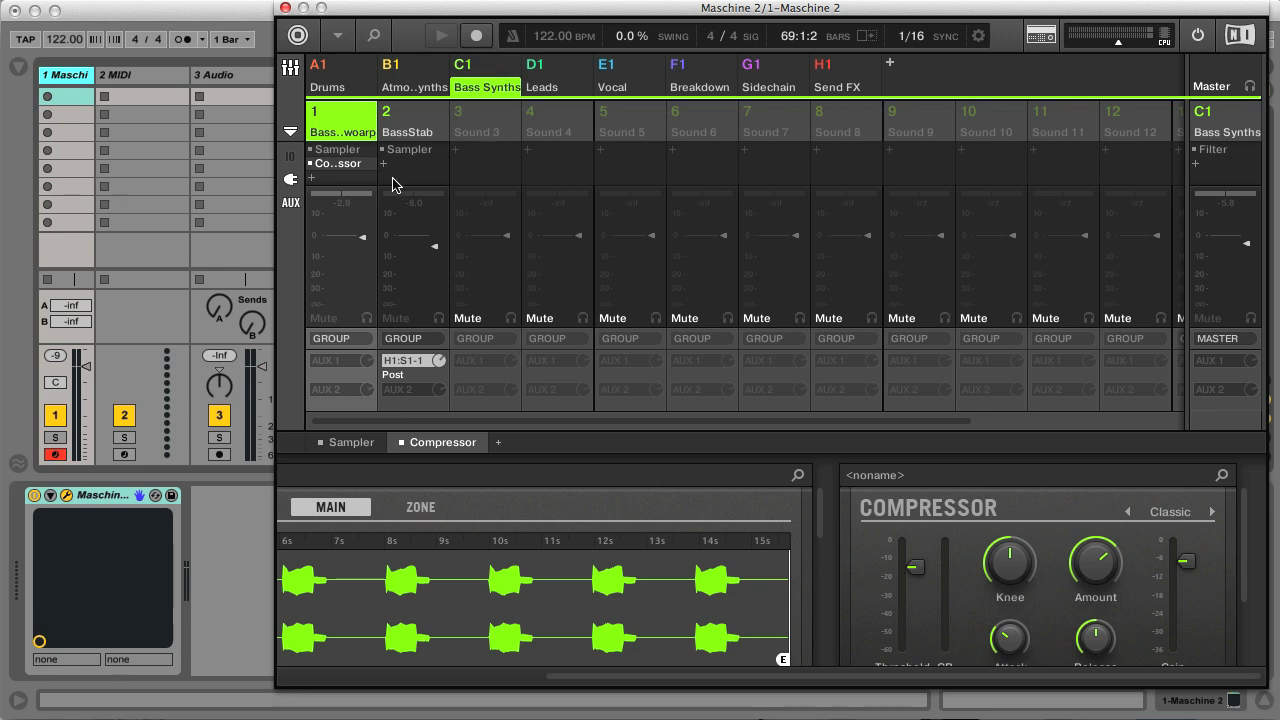
left_click(290, 68)
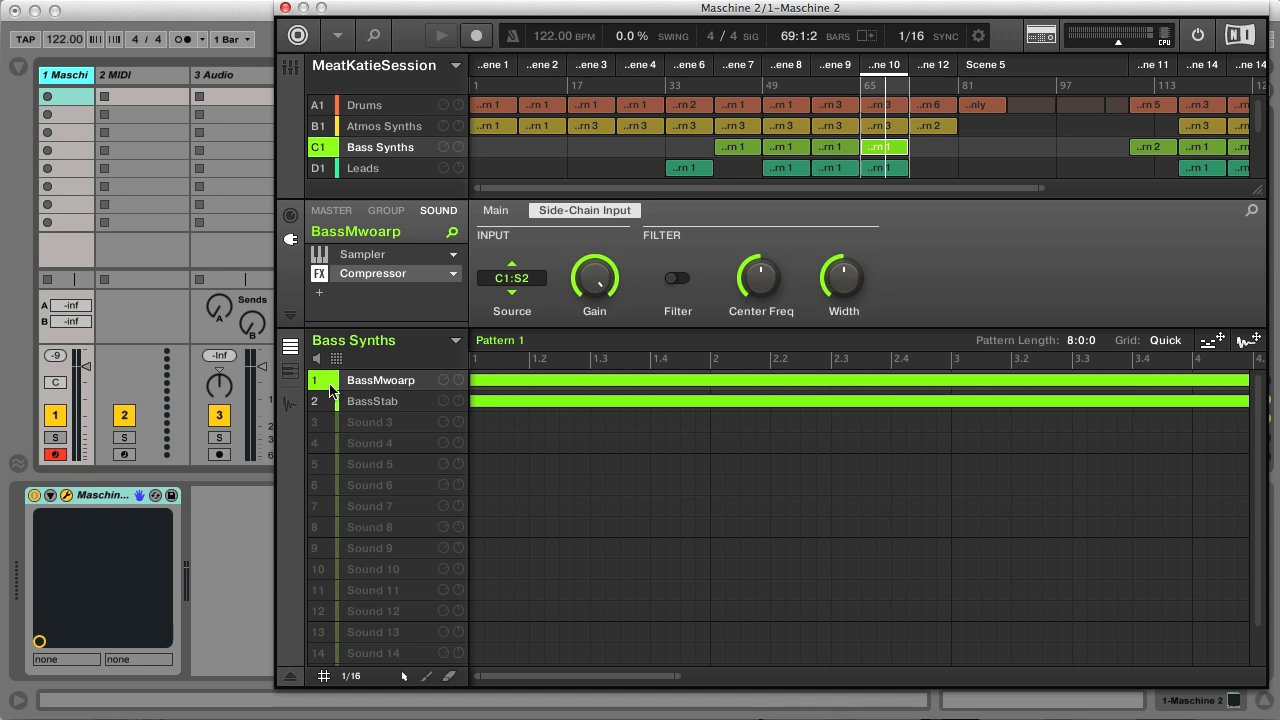
left_click(291, 371)
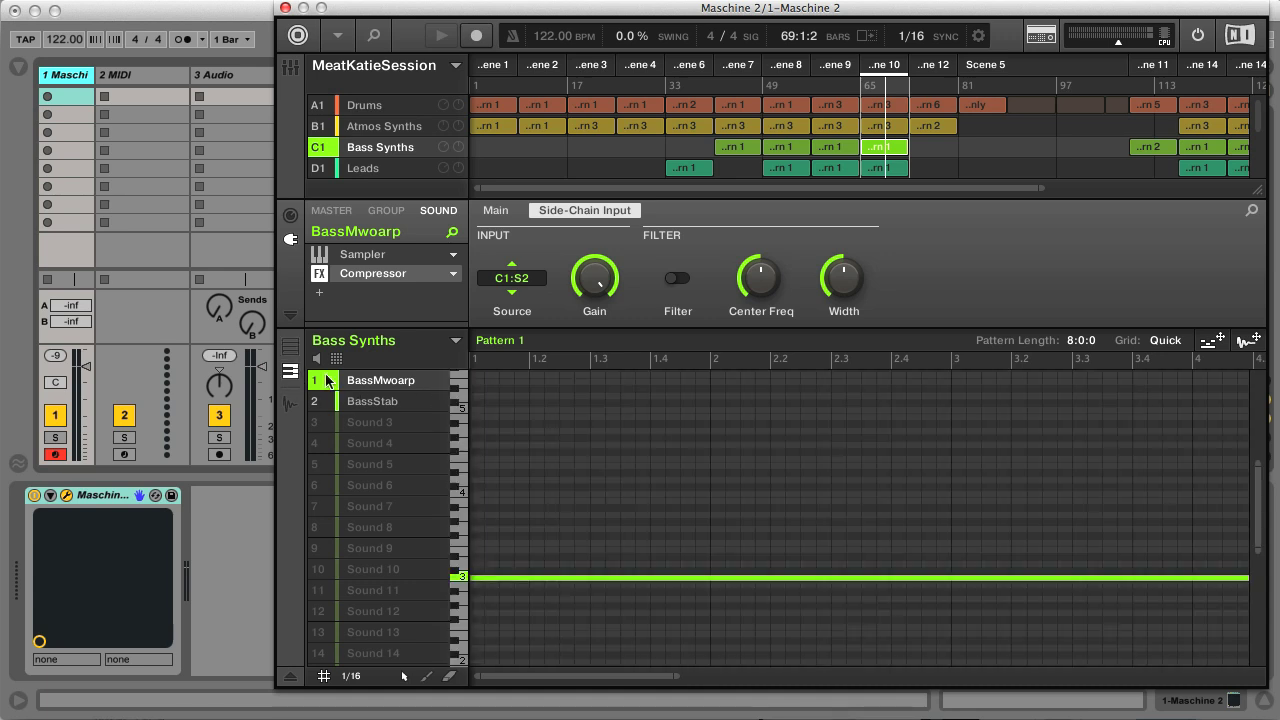
left_click(396, 404)
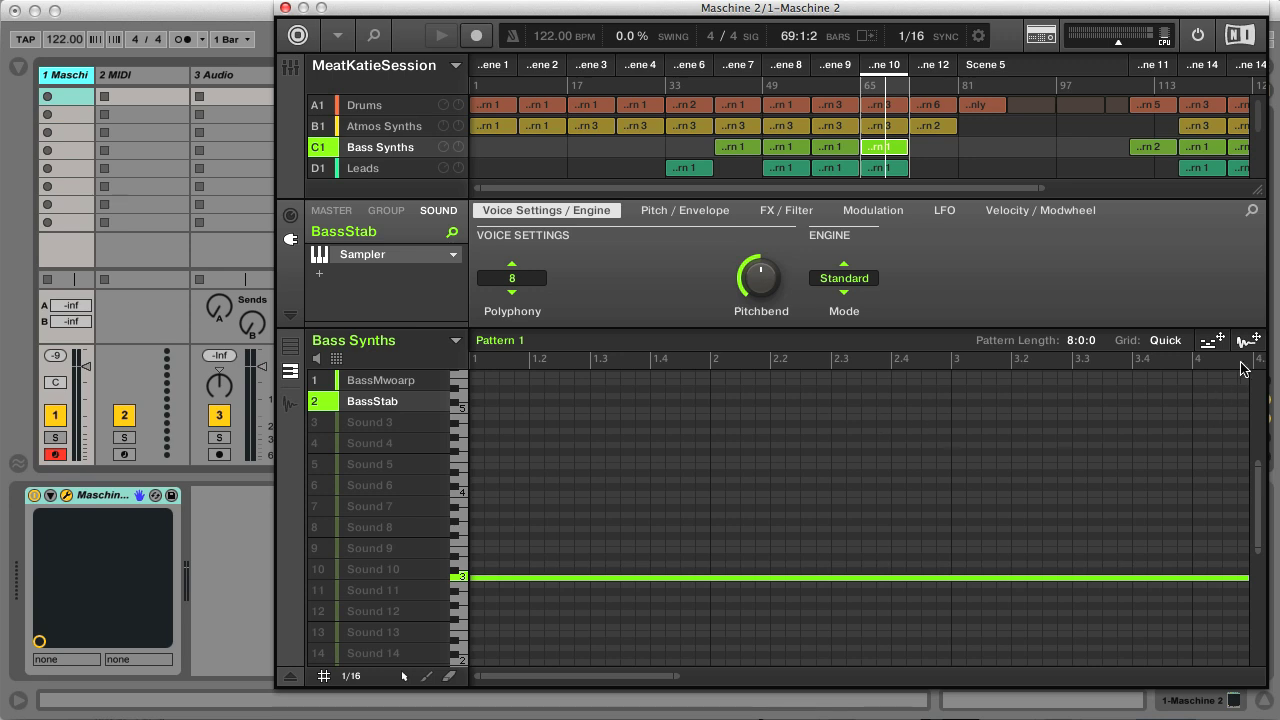
- Export the Bass Synths pattern as audio to Live's 3 Audio slot, delete it, and return to Drums Pattern 3
left_click_drag(1253, 341, 240, 95)
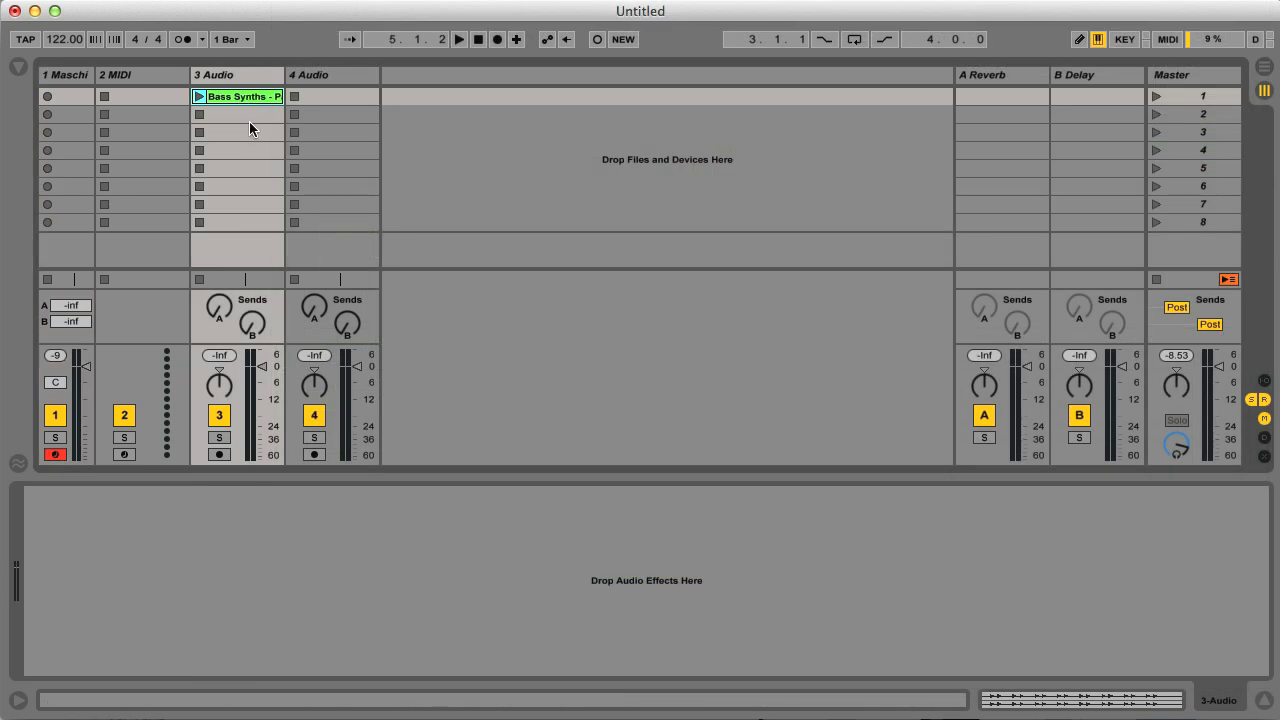
key("BackSpace")
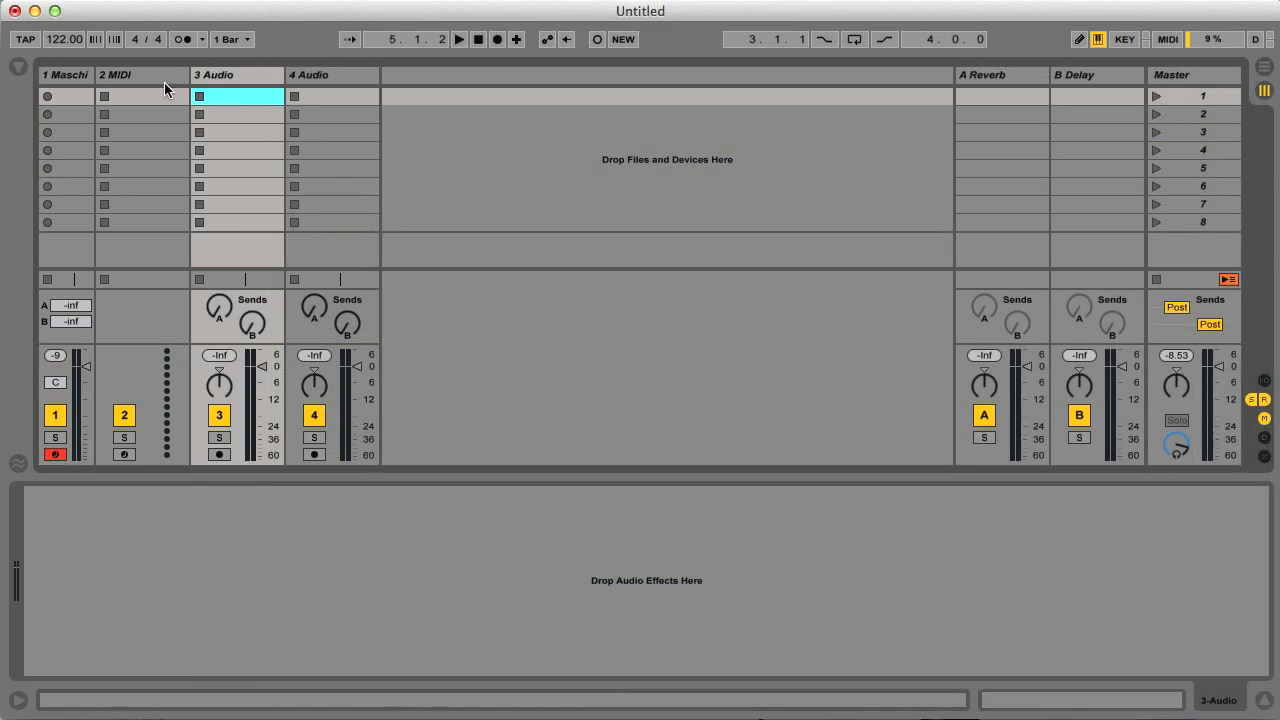
left_click(57, 81)
left_click(390, 110)
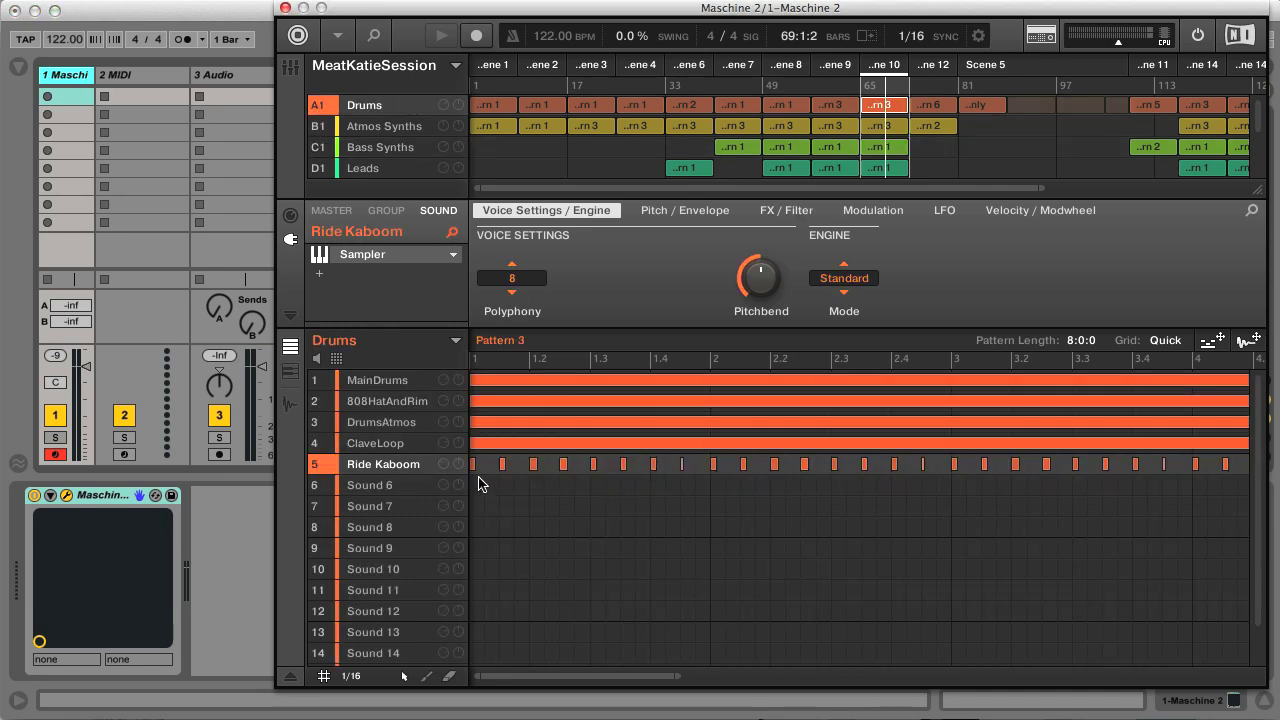
- Drag Drums Pattern 3 from Keyboard view onto Live's 2 MIDI track as a Ride Kaboom MIDI clip
left_click(291, 372)
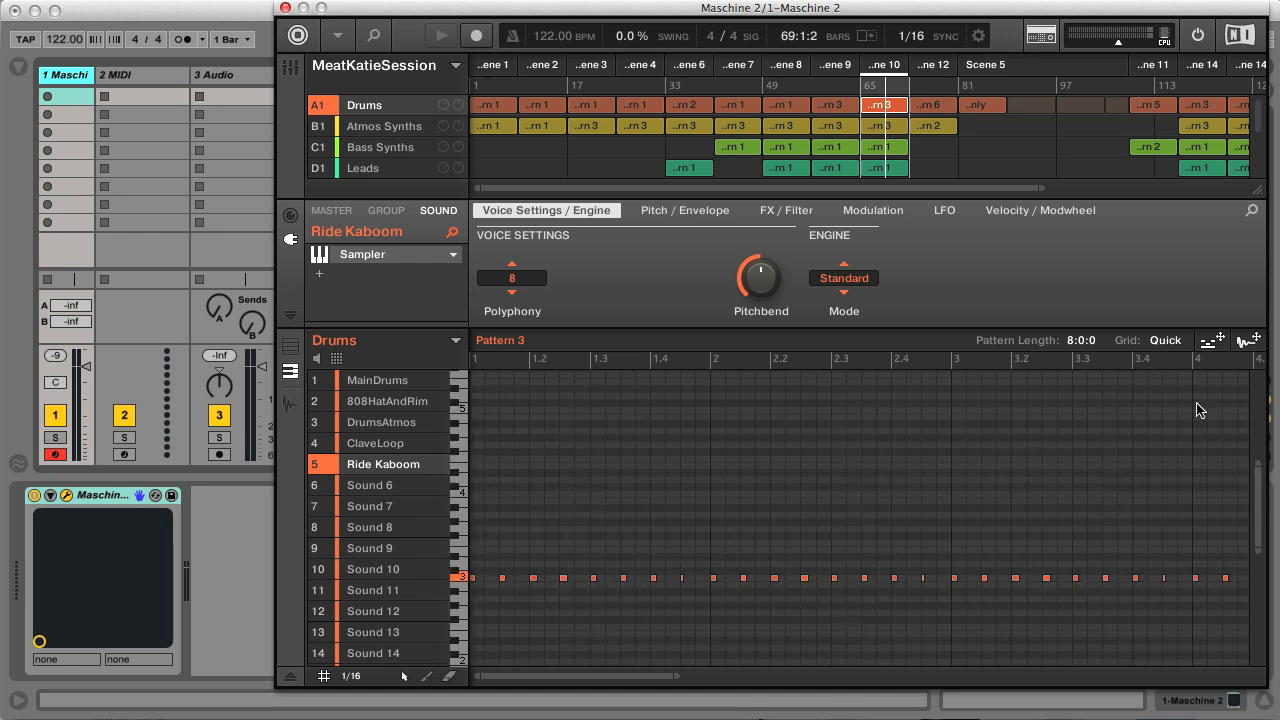
left_click_drag(1224, 343, 150, 104)
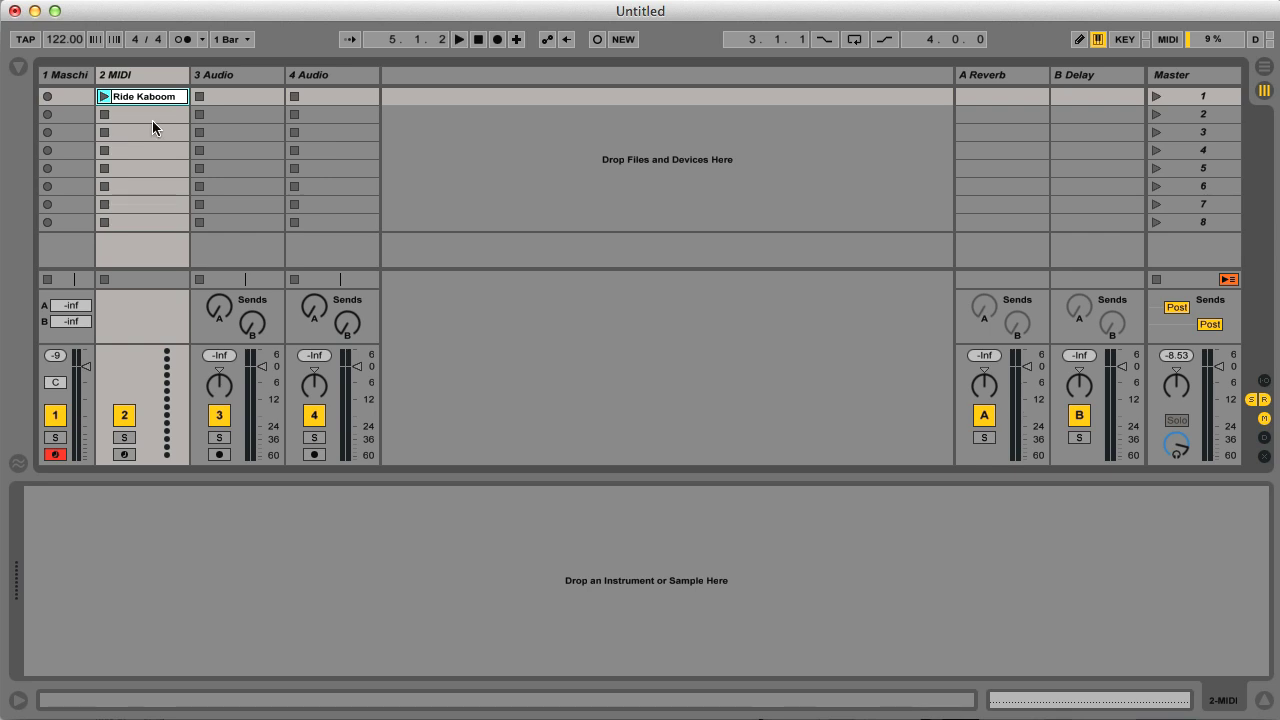
- Load an External Instrument on track 2, routing MIDI to 1-Maschine 2 on 2-Maschine 2, then reopen Maschine
left_click(19, 66)
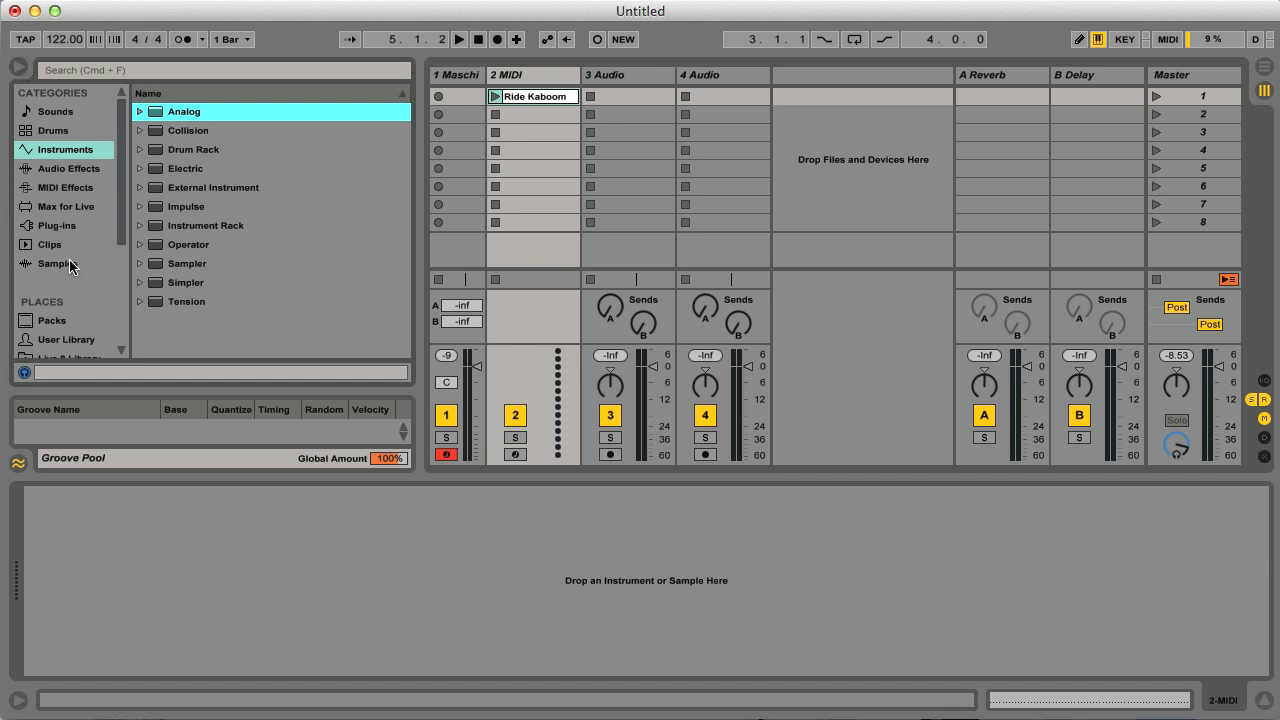
double_click(230, 188)
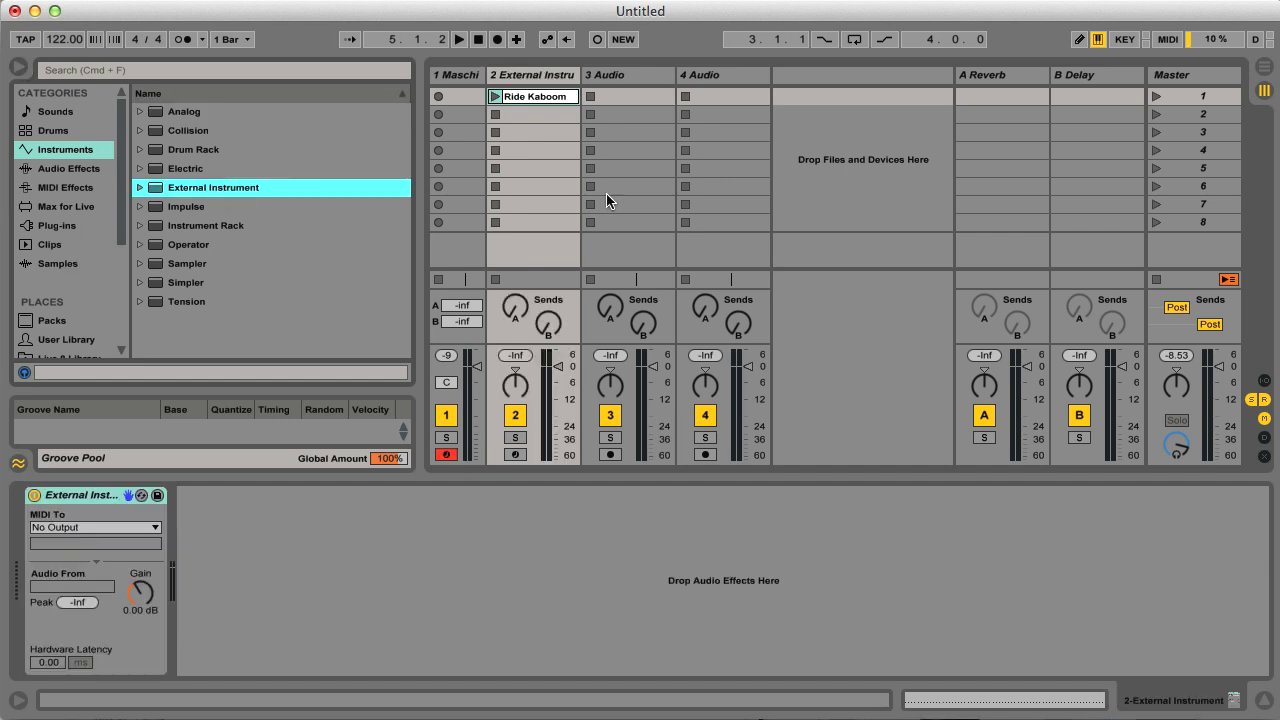
left_click(141, 527)
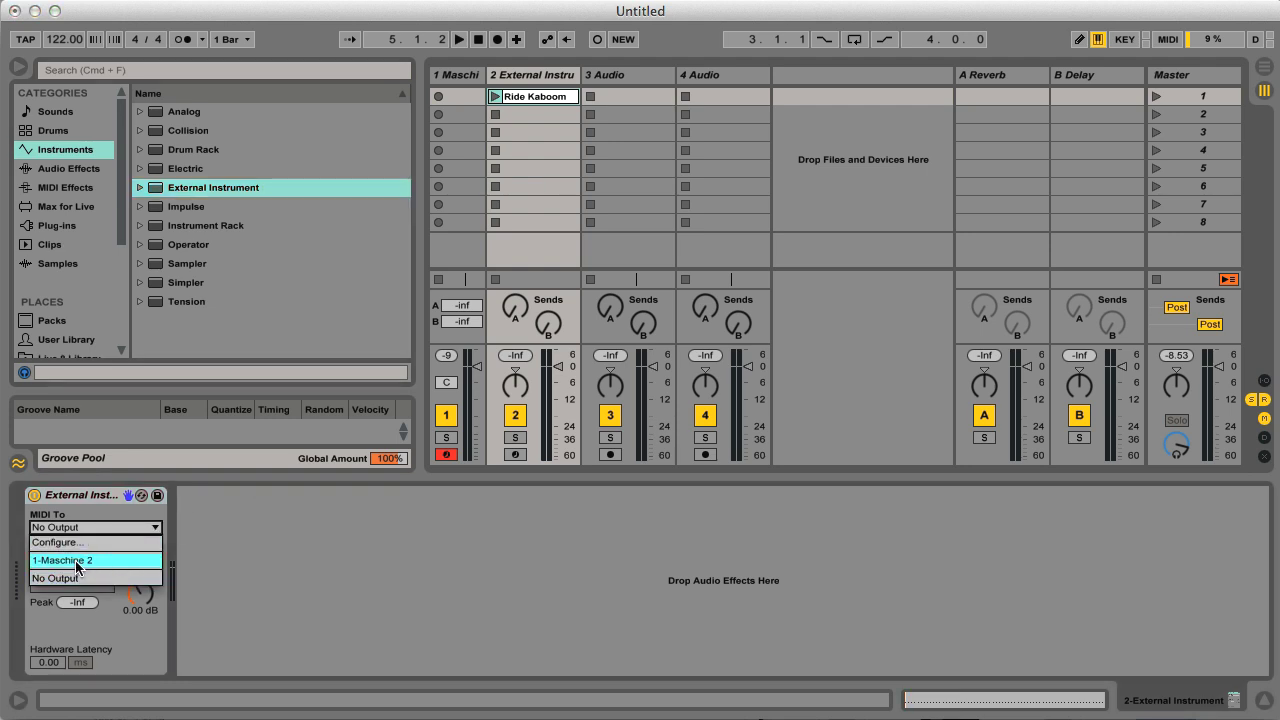
left_click(122, 560)
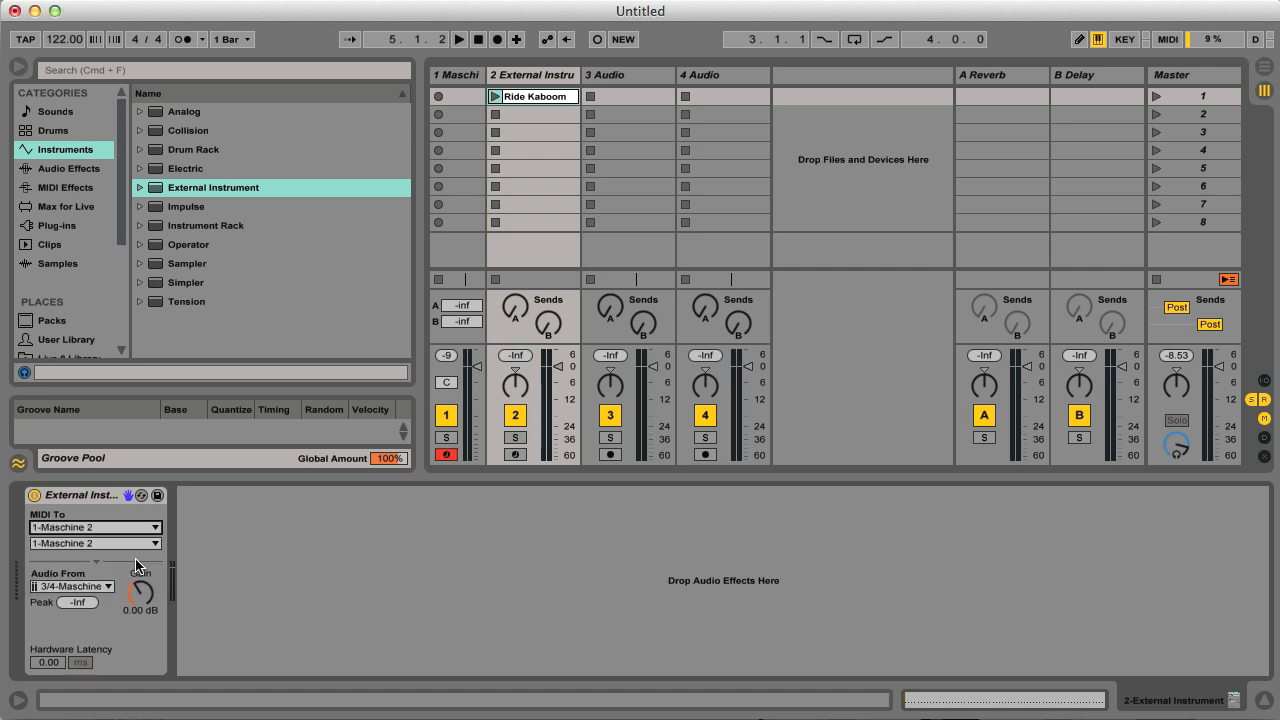
left_click(108, 544)
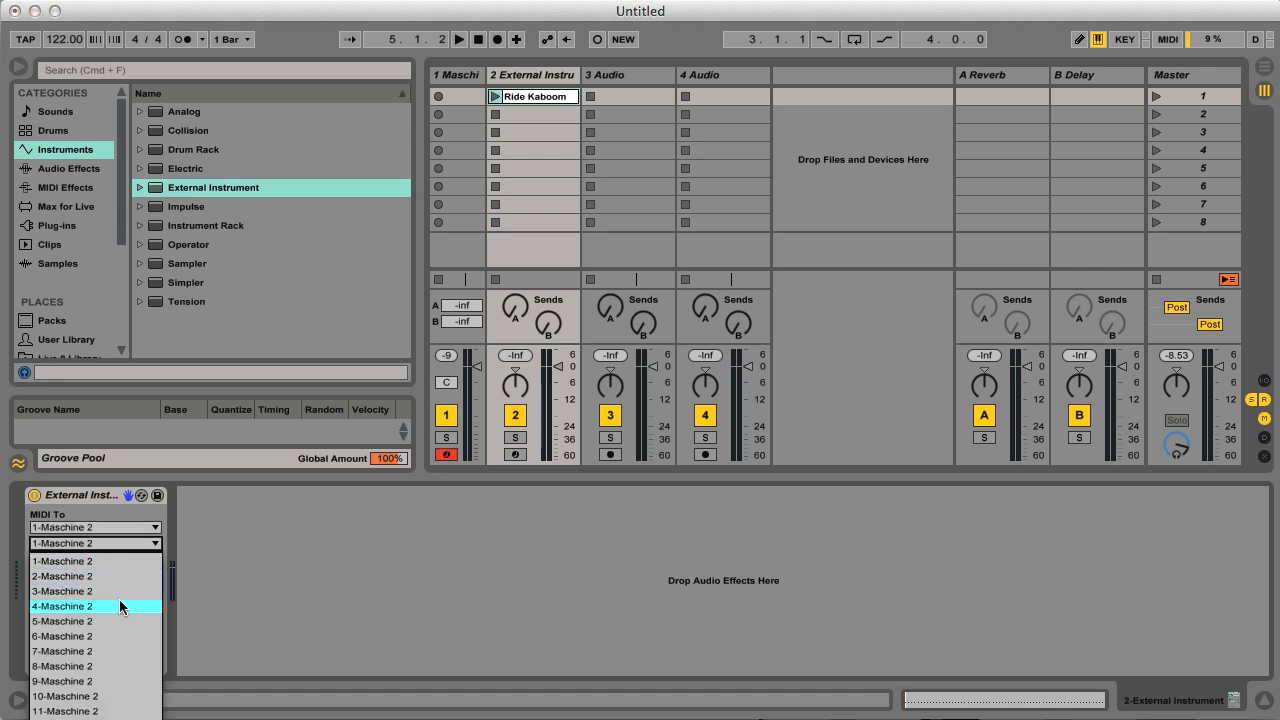
left_click(107, 578)
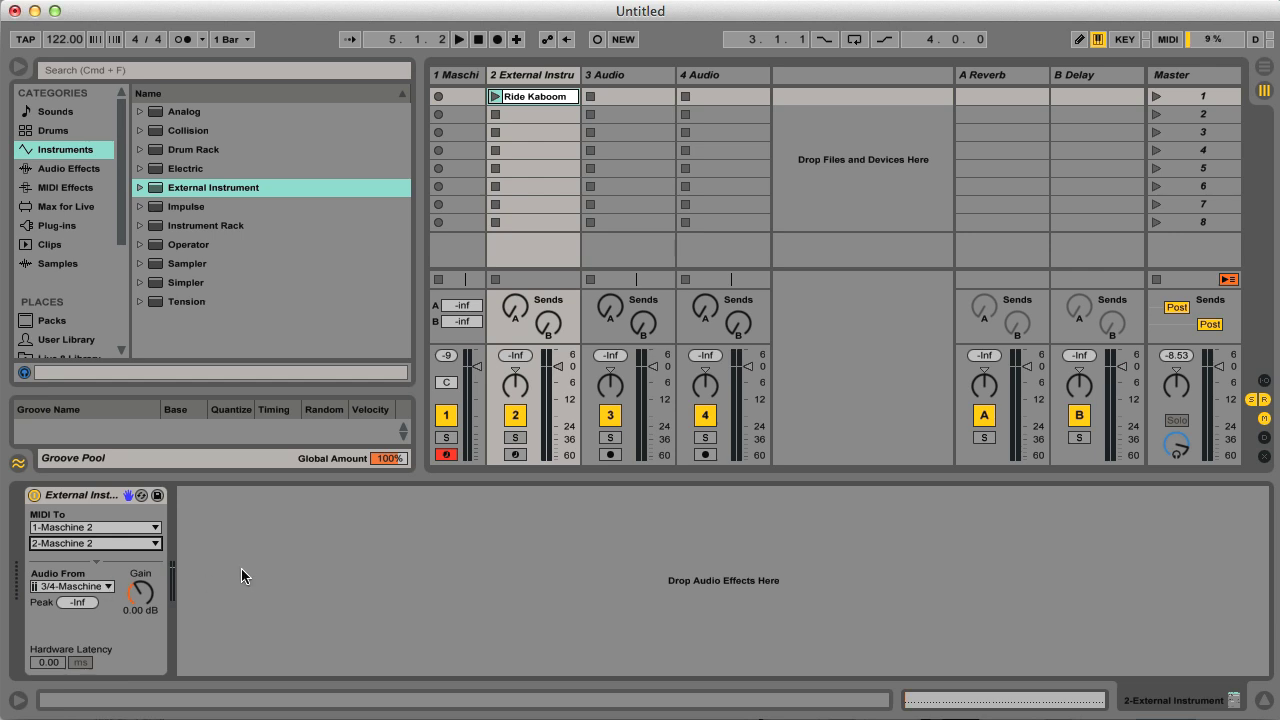
left_click(19, 68)
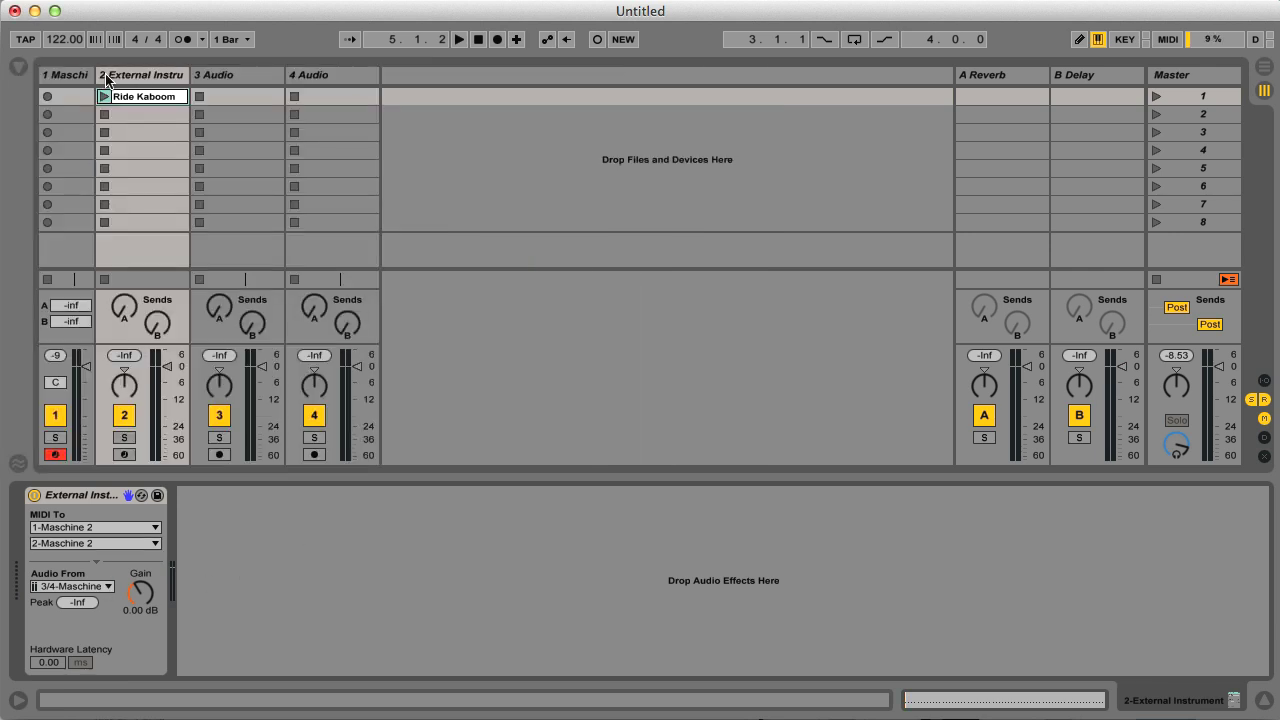
left_click(85, 80)
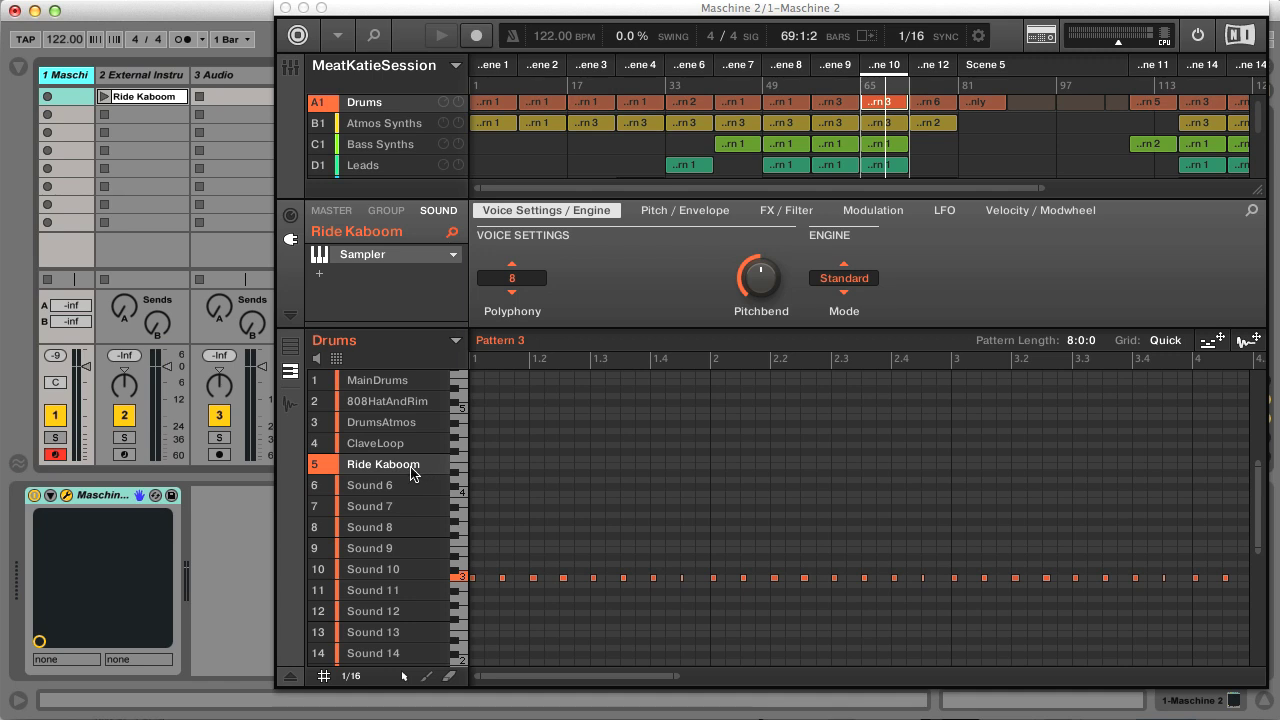
- Turn on Ride Kaboom's MIDI input and set its channel to 2
left_click(290, 216)
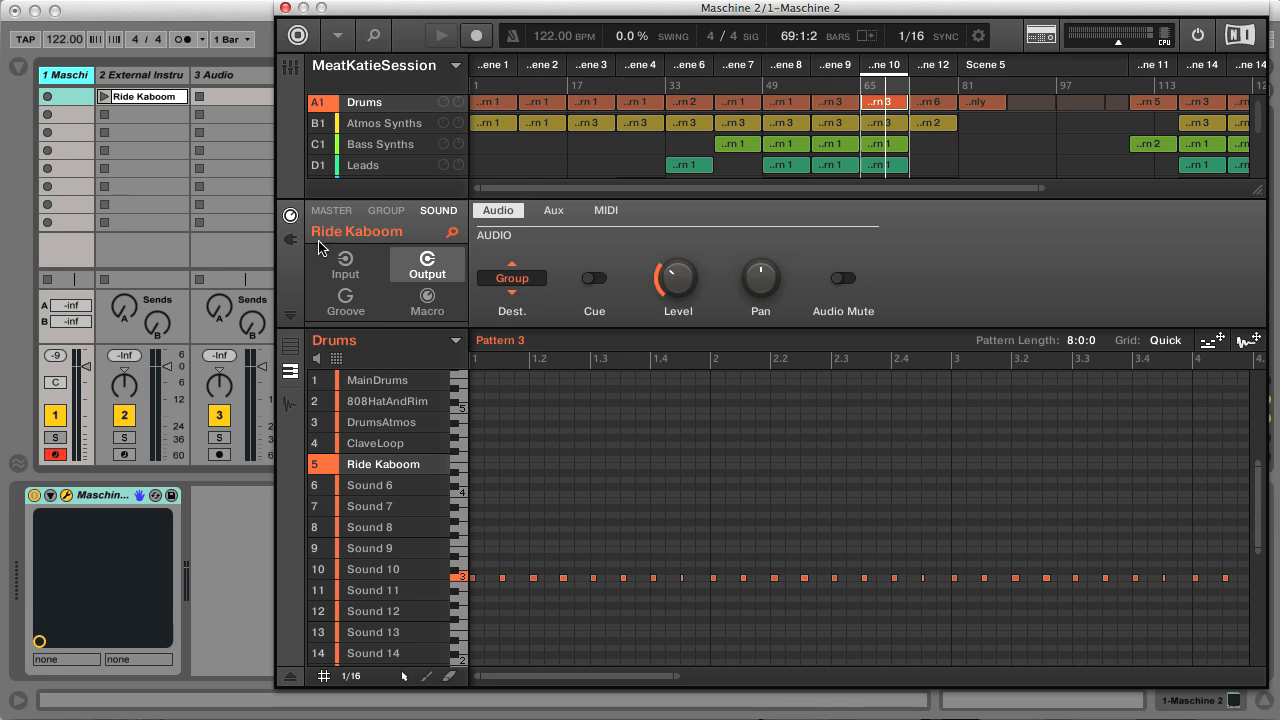
left_click(345, 264)
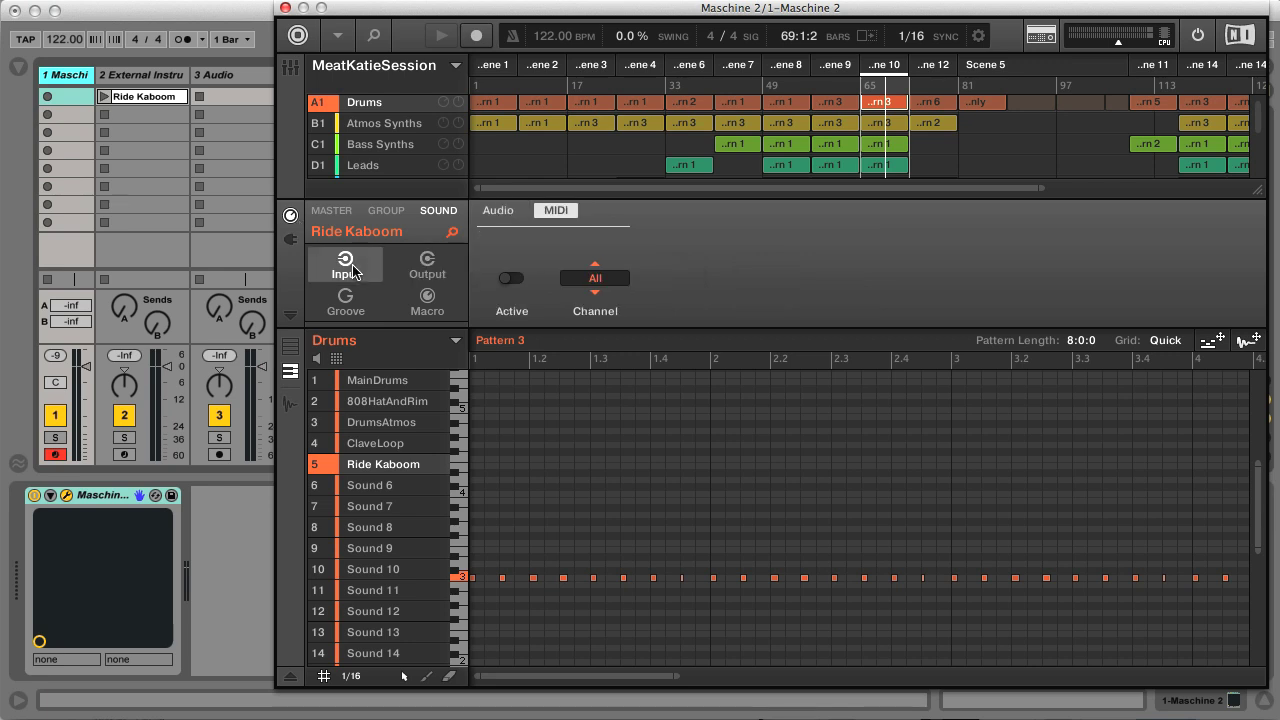
left_click(512, 212)
left_click(554, 212)
left_click(511, 279)
left_click(600, 281)
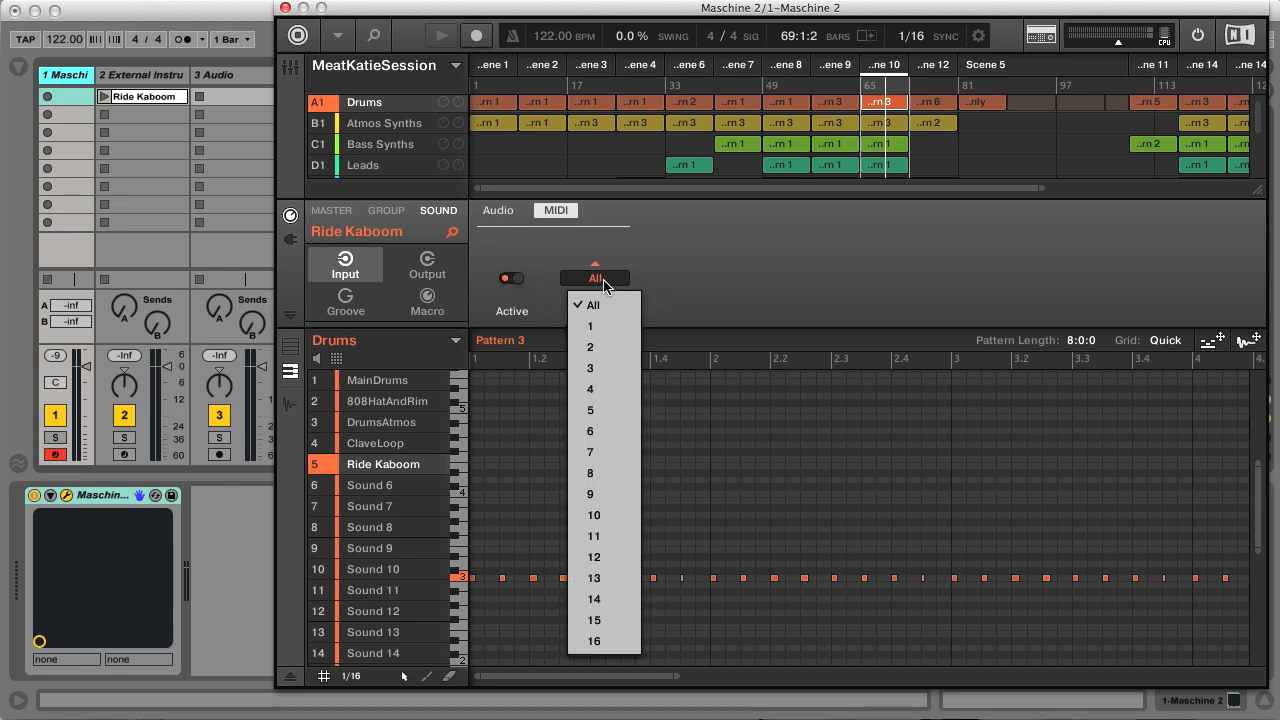
left_click(603, 347)
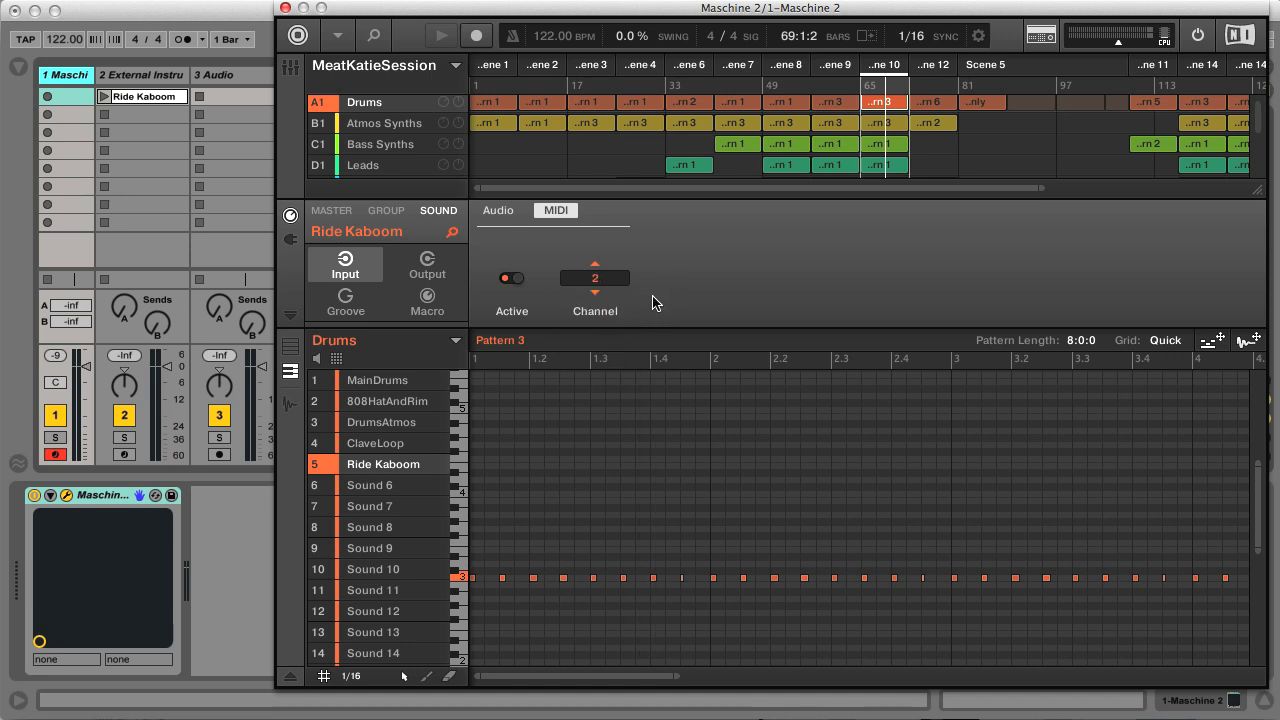
- Delete Ride Kaboom's Pattern 3 notes, then stop the clip on Live's track 2
left_click(630, 609)
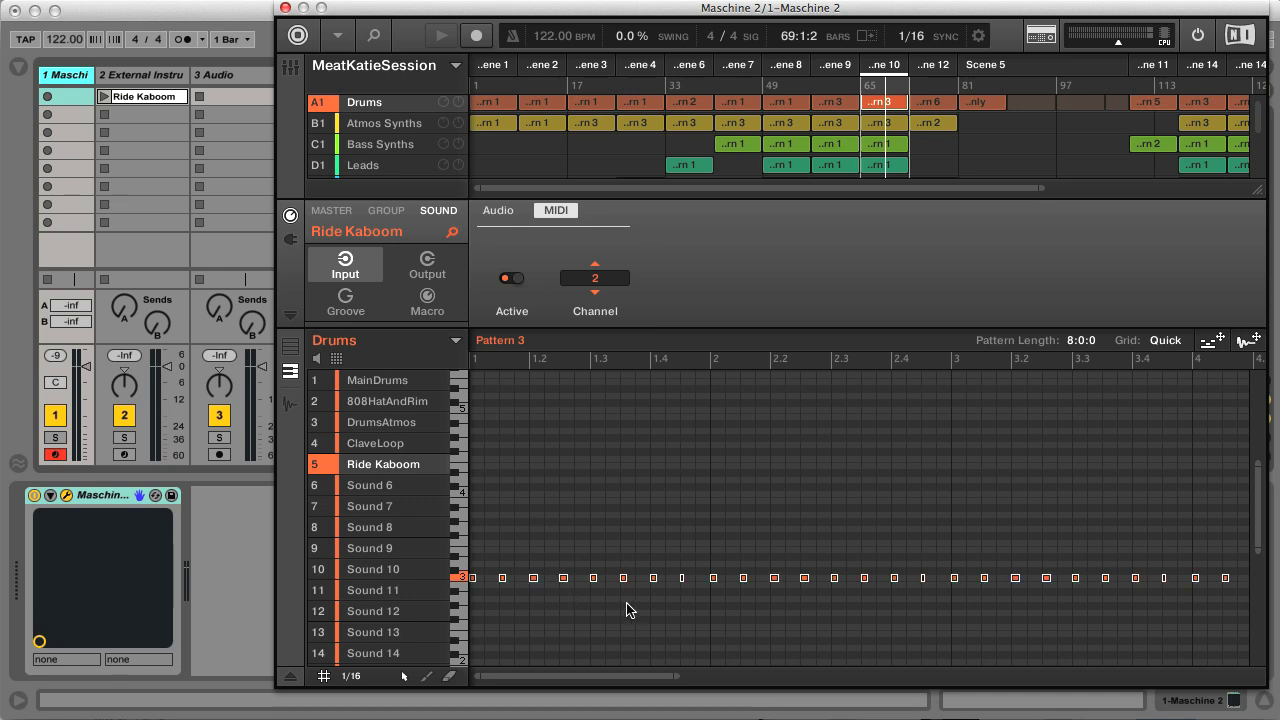
key("Delete")
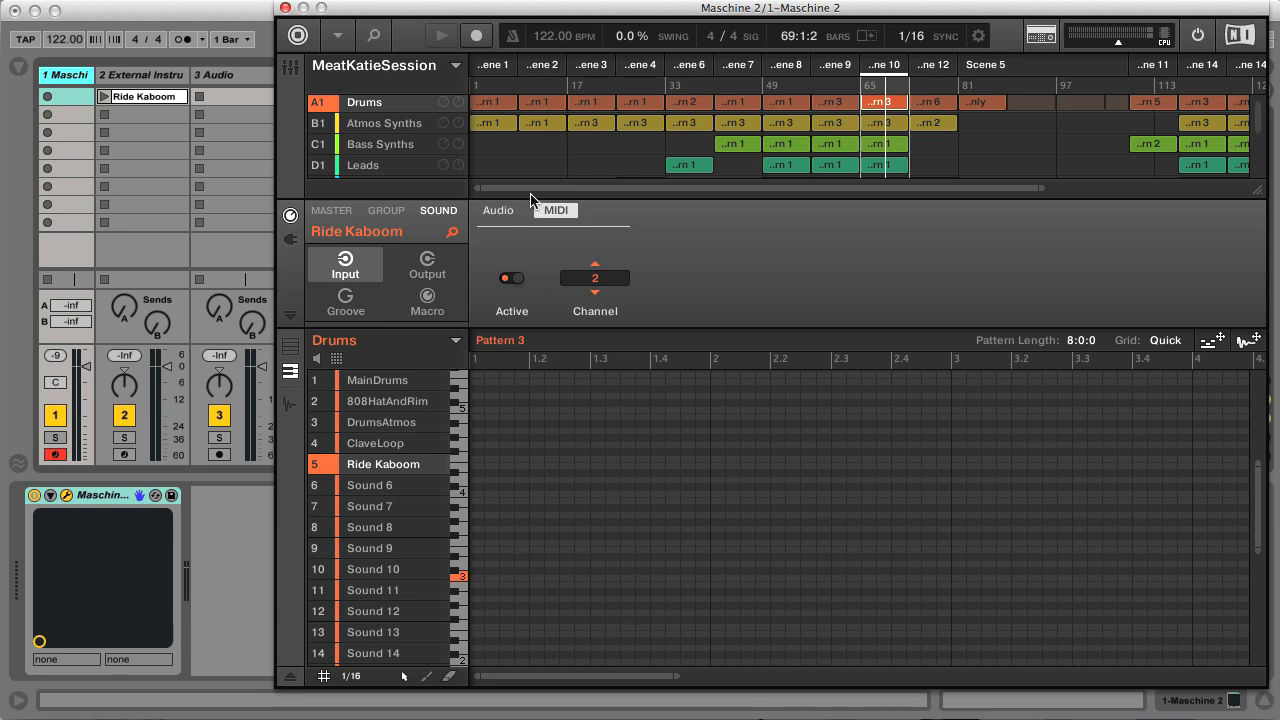
left_click(112, 116)
left_click(104, 114)
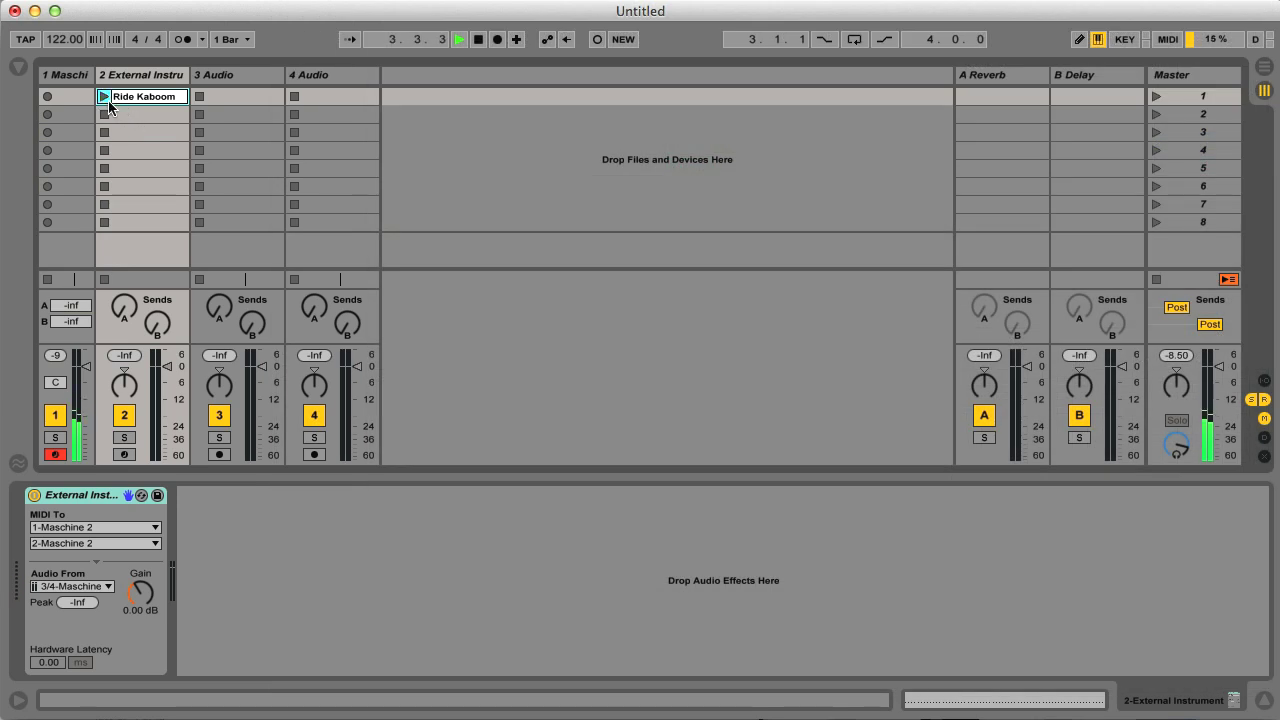
- Stop playback and bring up the Maschine 2 plugin window
key("space")
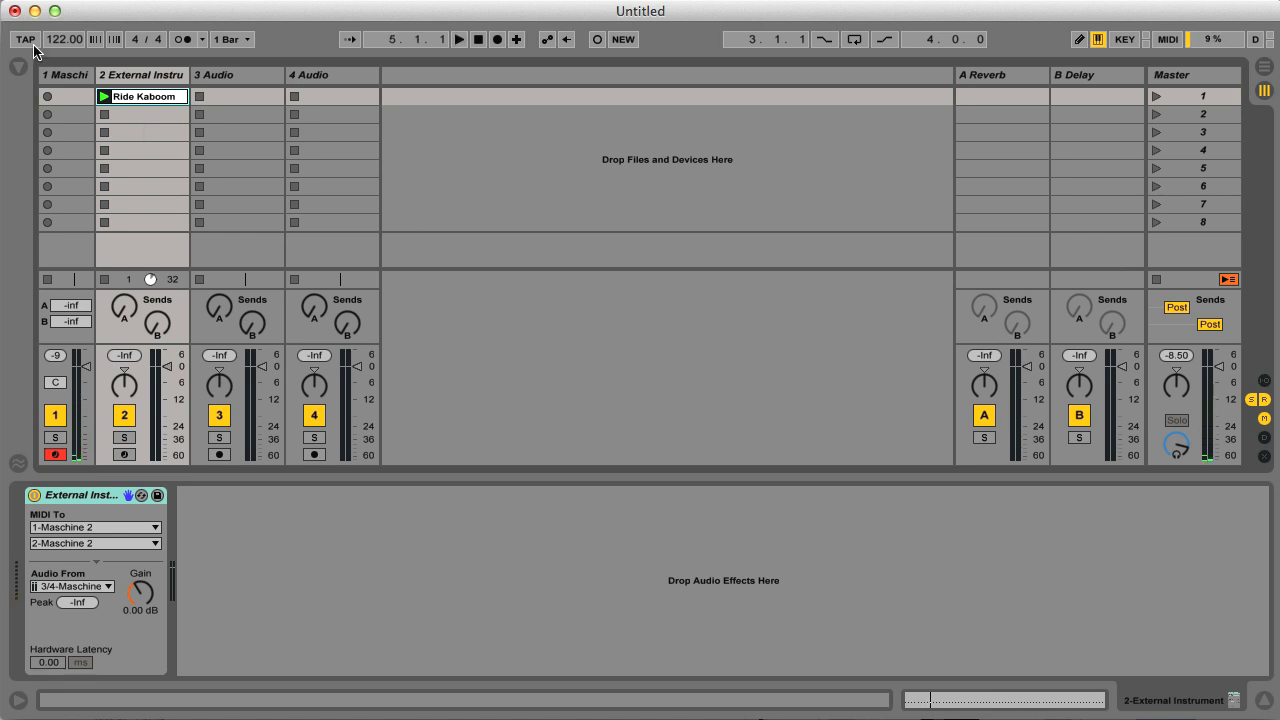
left_click(65, 96)
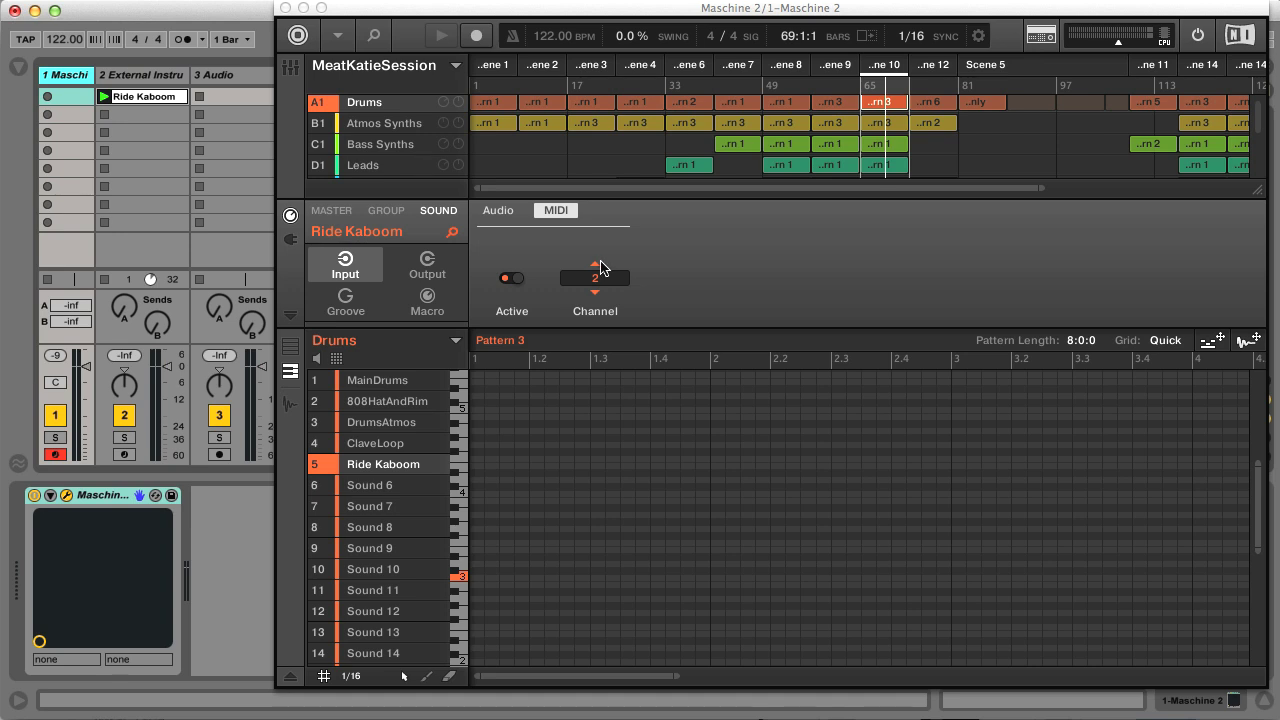
- In Maschine's mixer IO view, route Ride Kaboom's output to Ext. 2, then select Live's track 2
left_click(291, 68)
left_click_drag(419, 14, 316, 14)
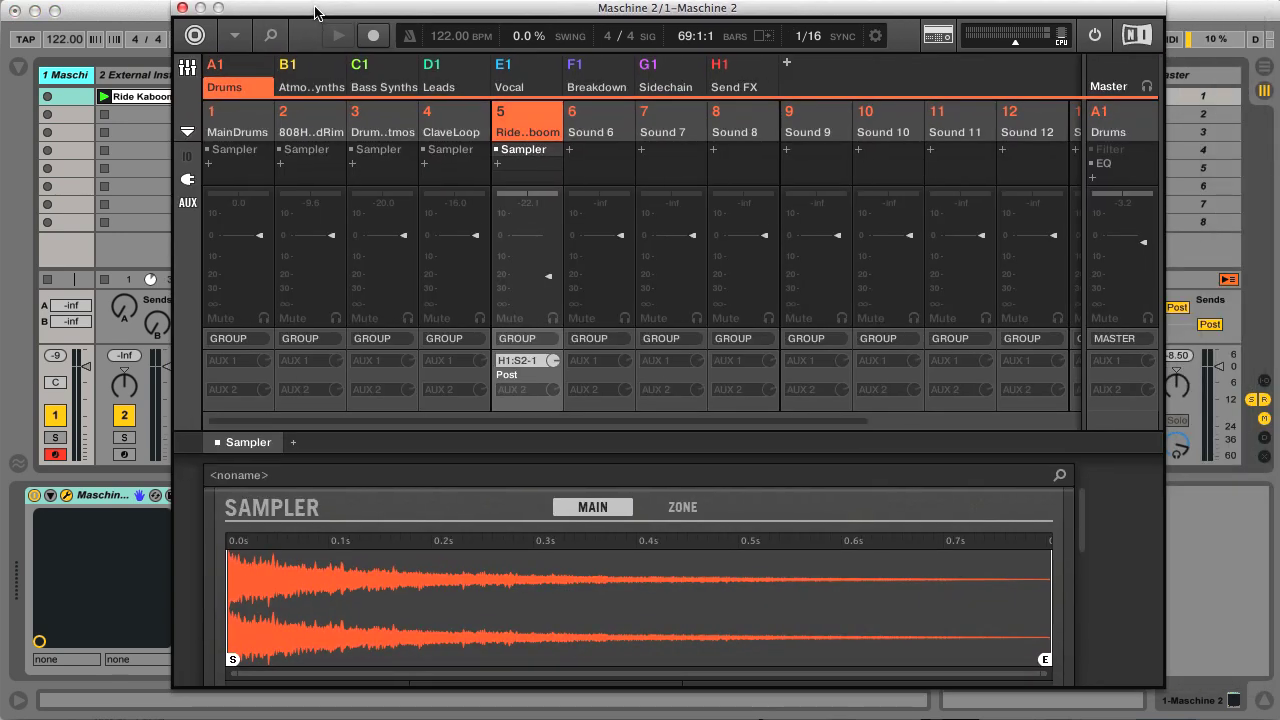
left_click(188, 158)
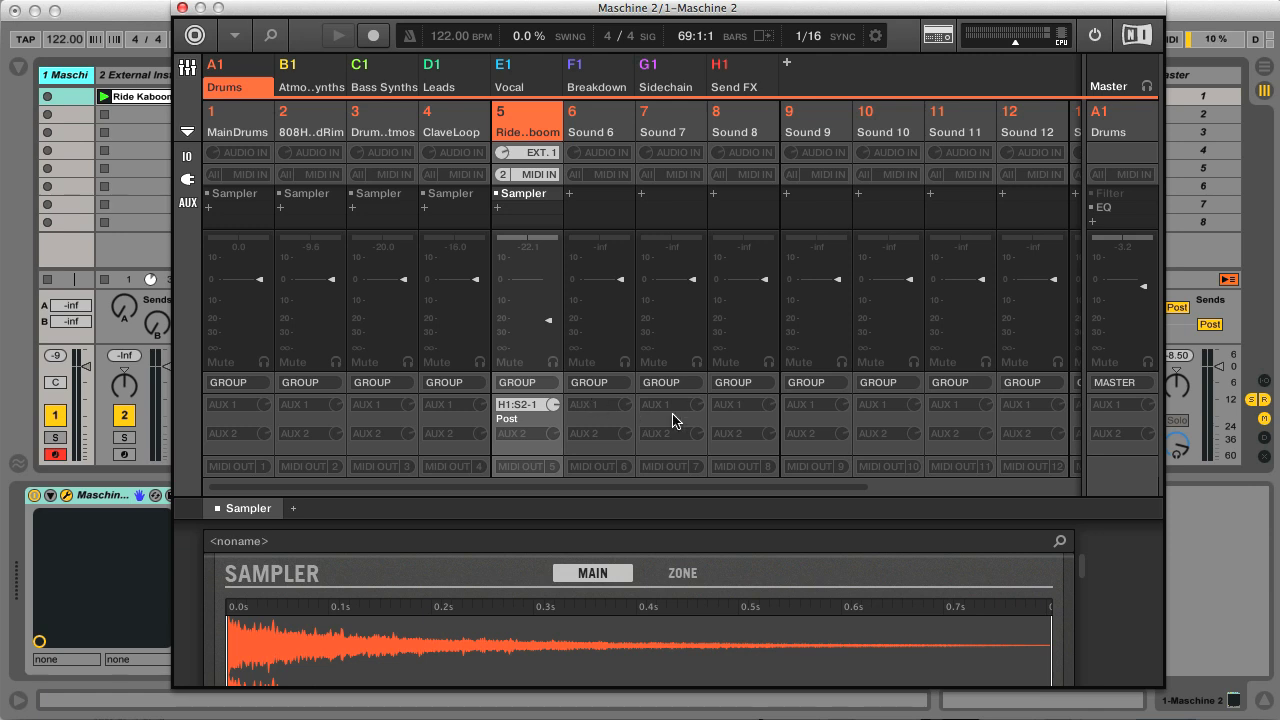
left_click(545, 387)
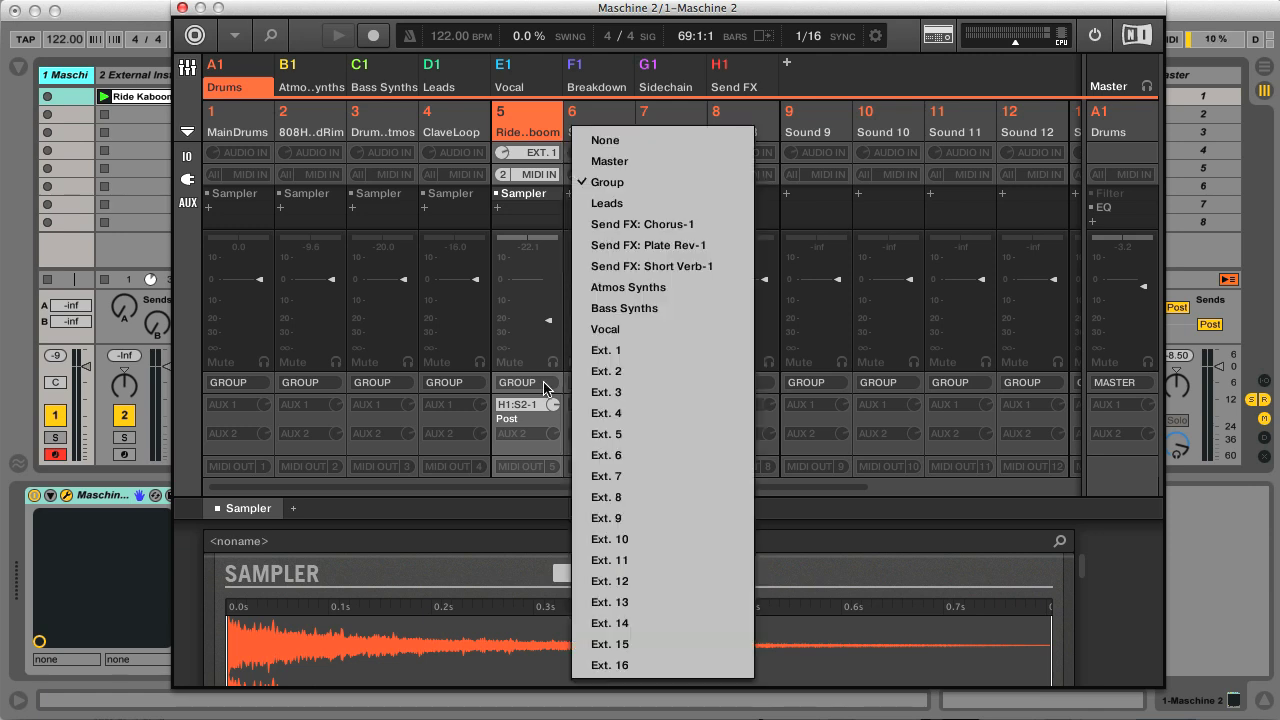
left_click(614, 371)
left_click_drag(240, 8, 311, 14)
left_click(141, 75)
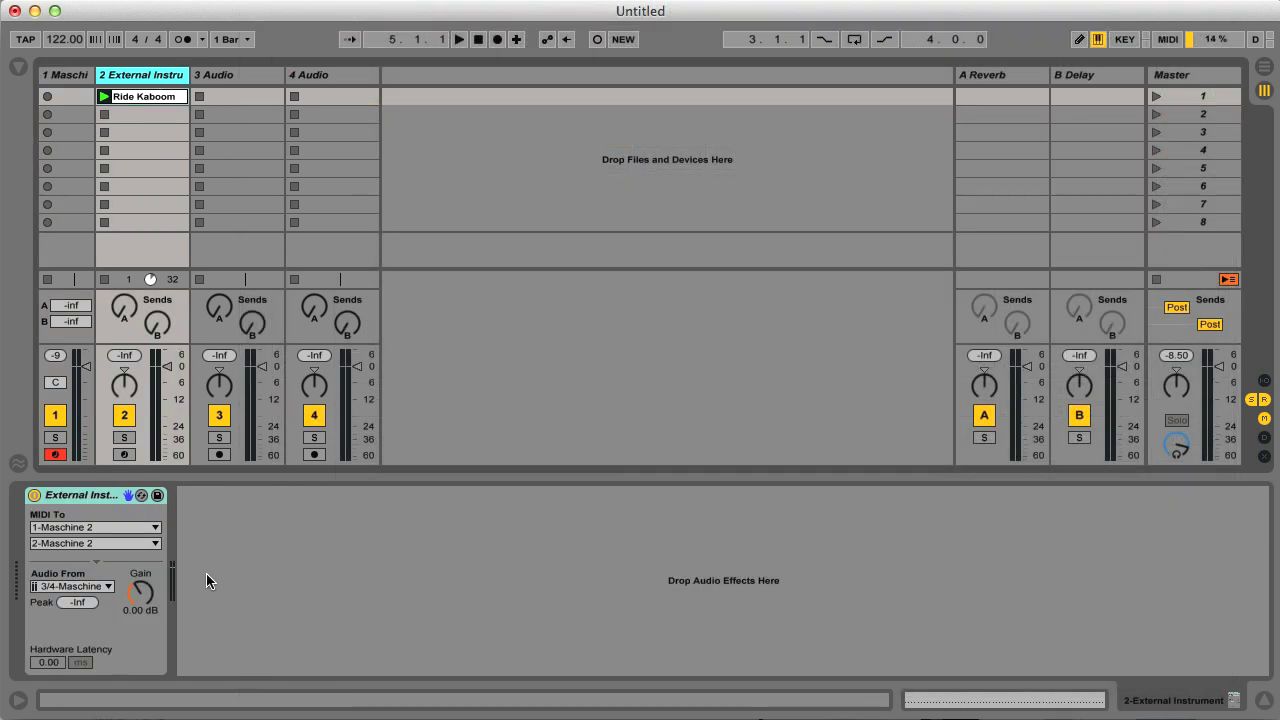
- Keep Audio From at 3/4-Maschine 2, start playback, and switch track 2 off and back on
left_click(107, 586)
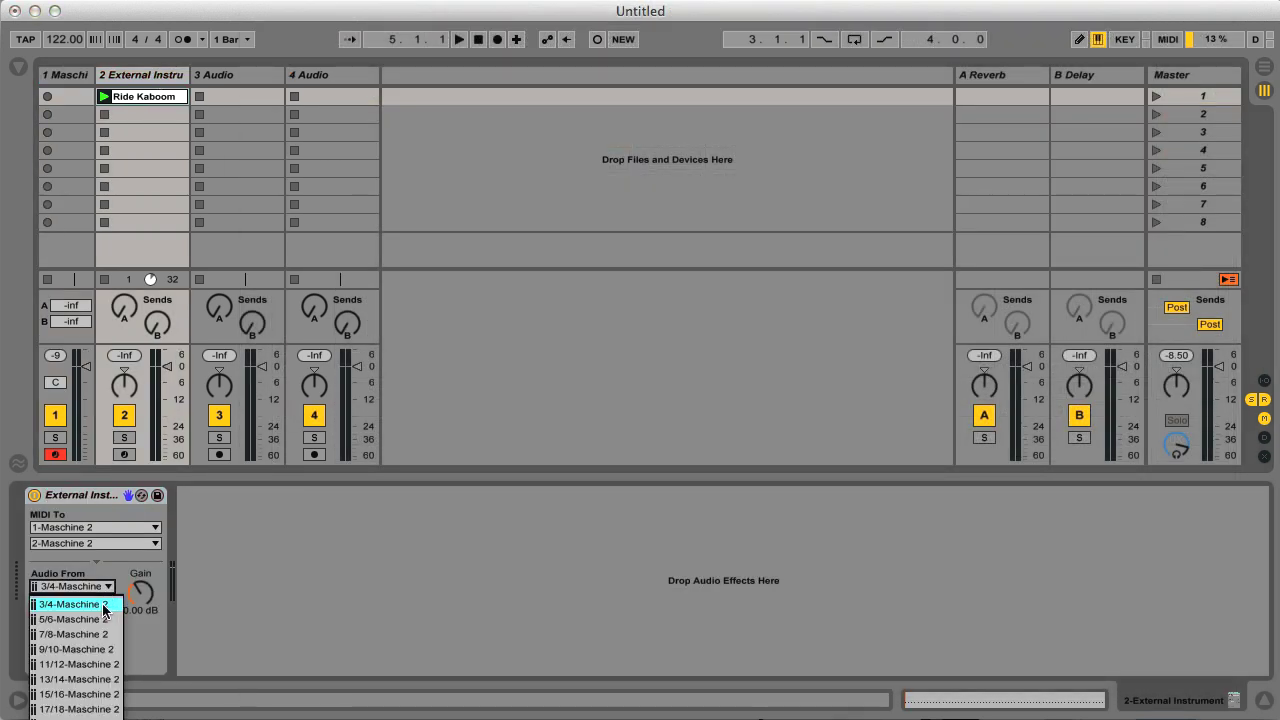
left_click(264, 585)
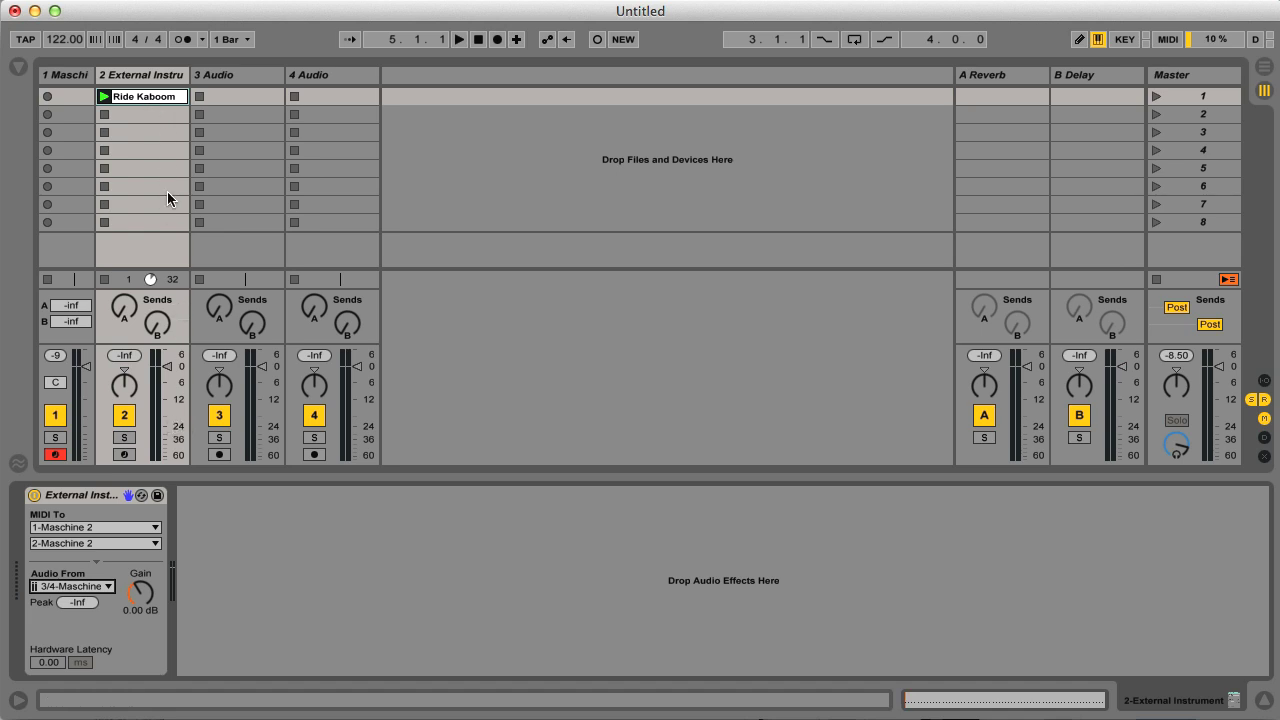
key("space")
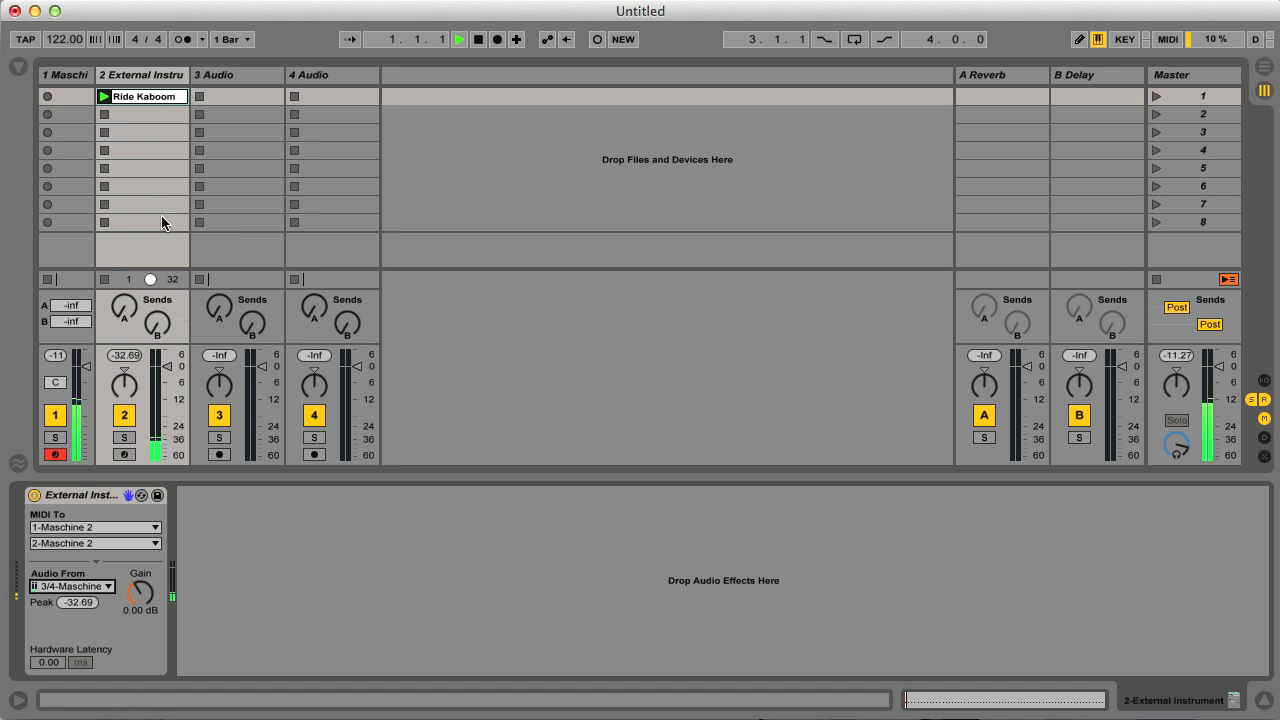
left_click(125, 416)
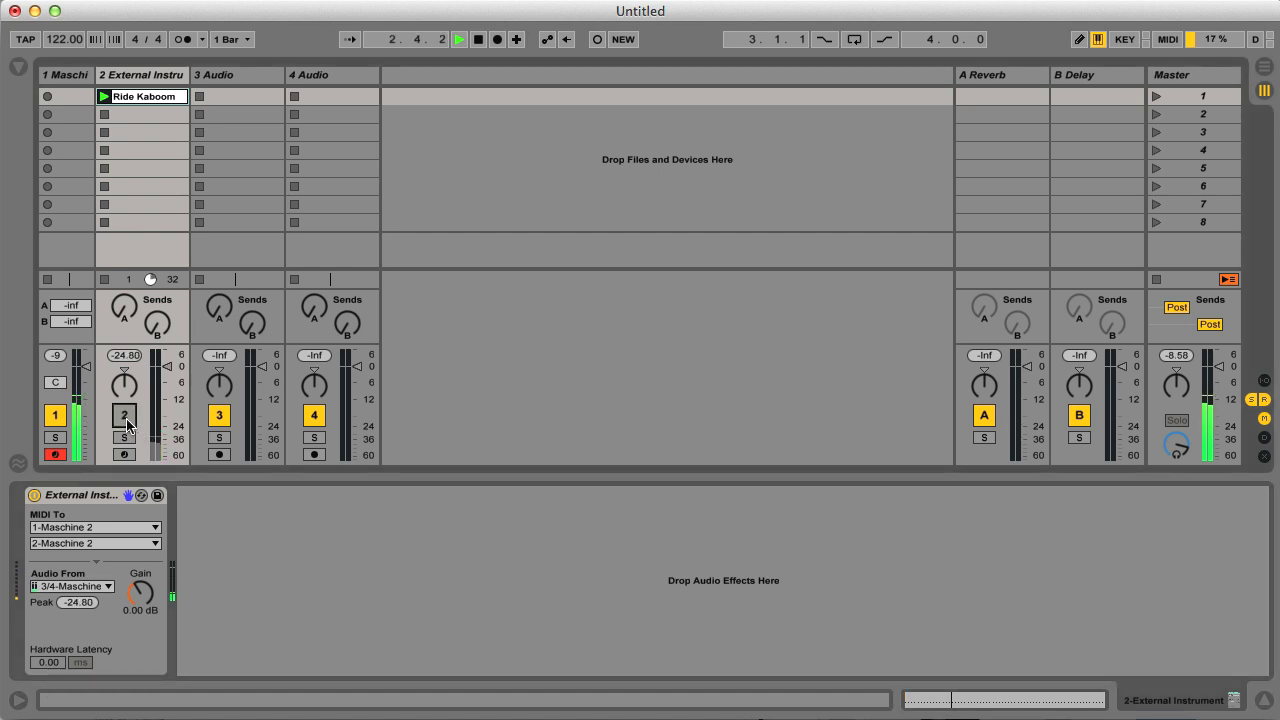
left_click(125, 416)
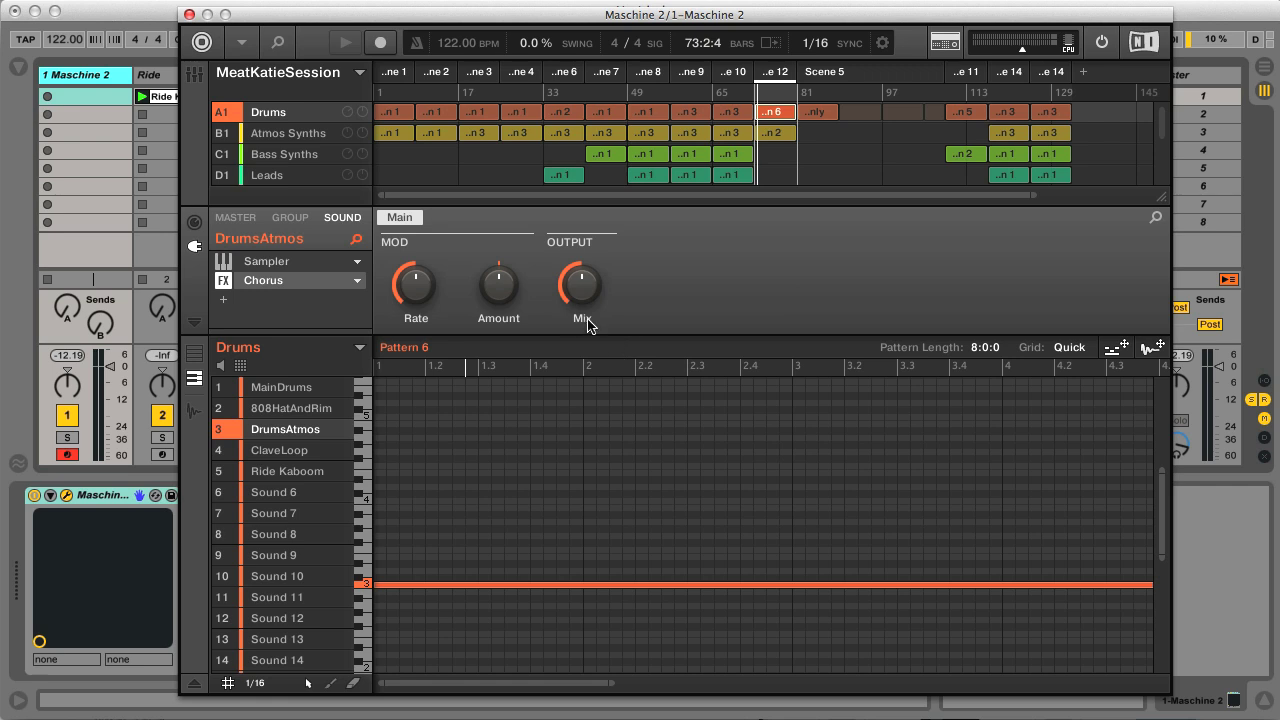
- Open DrumsAtmos's Chorus Amount automation lane, nudge one step, then jump to Scene 11 at bar 109
mouse_move(420, 290)
left_click(308, 264)
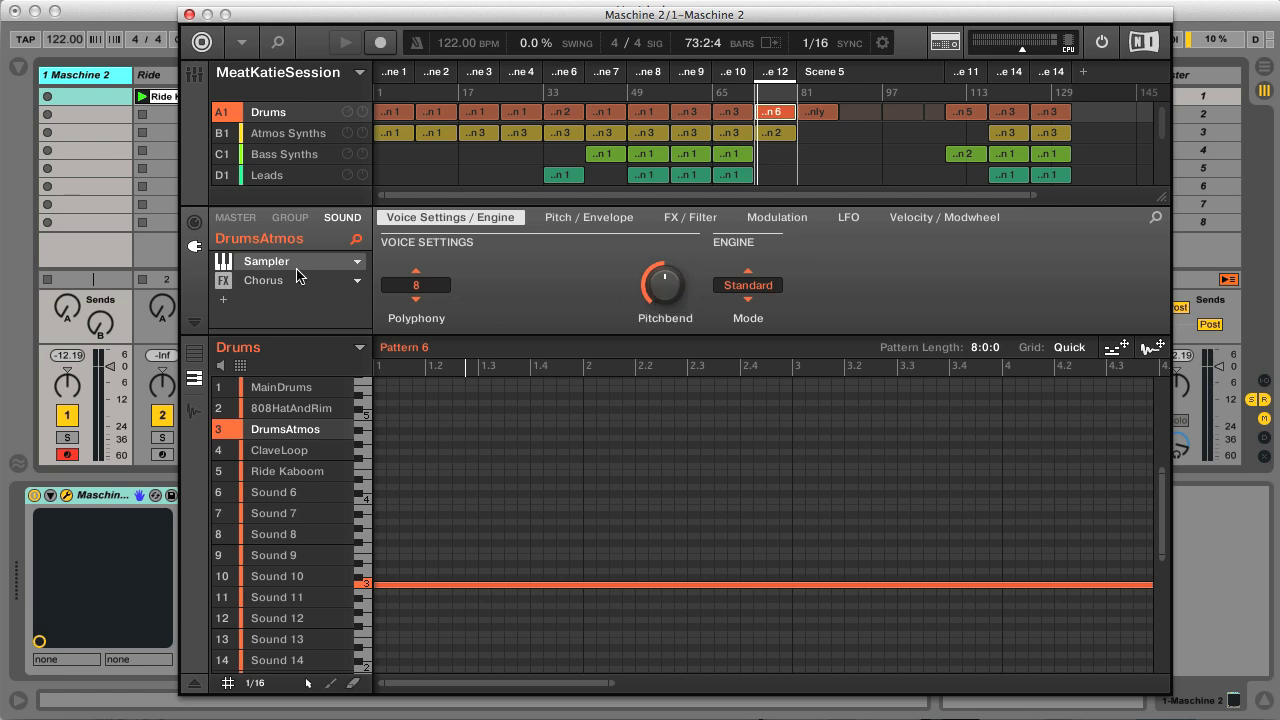
left_click(270, 280)
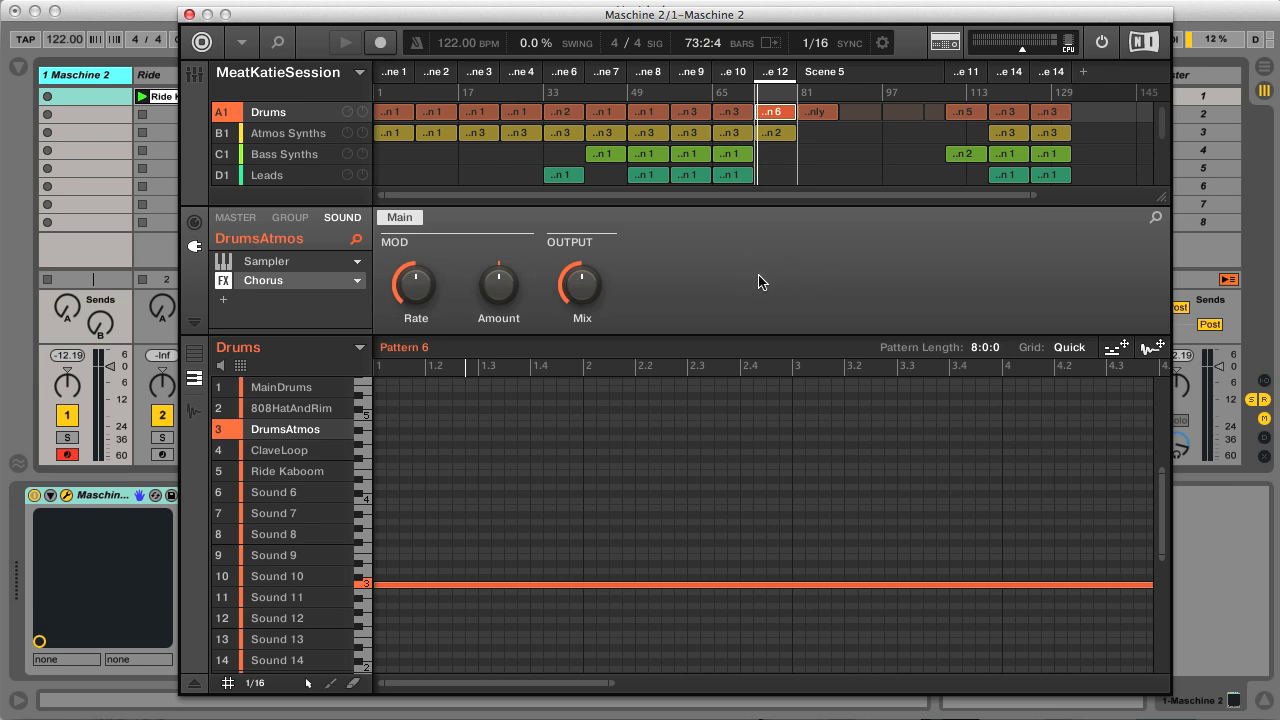
left_click(195, 684)
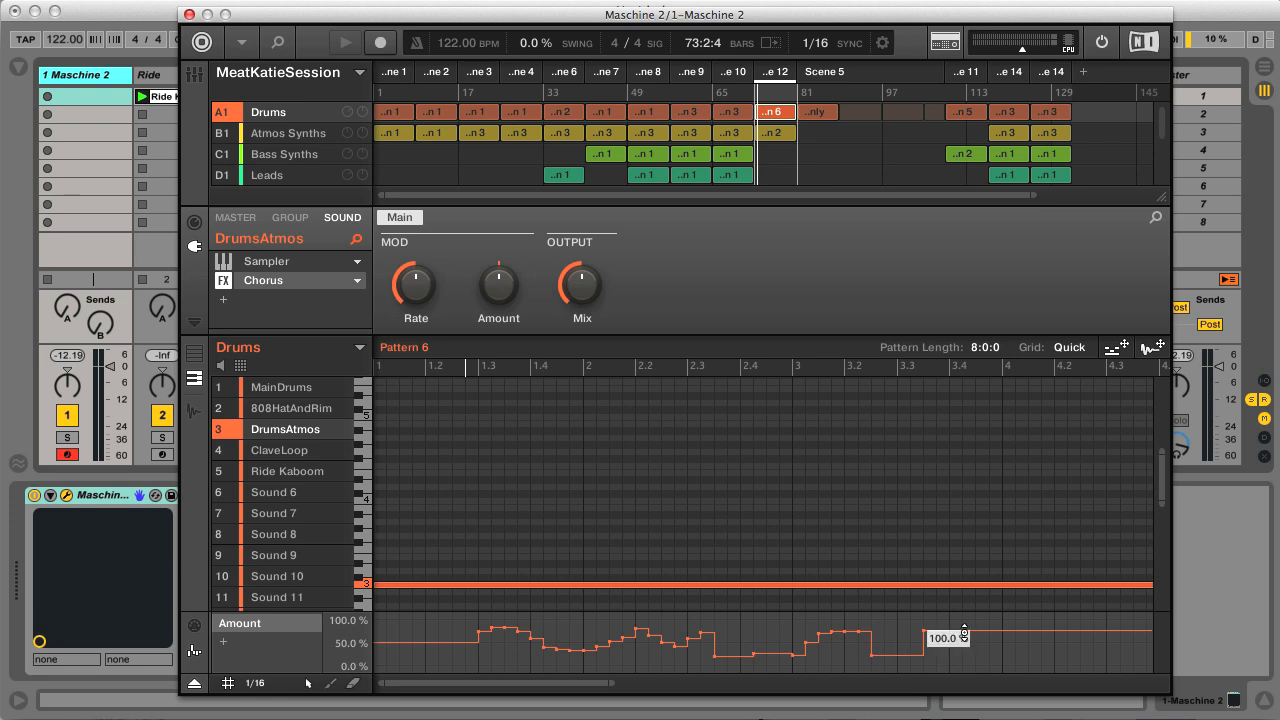
mouse_move(964, 632)
left_mouse_down()
mouse_move(964, 664)
mouse_move(966, 631)
left_mouse_up()
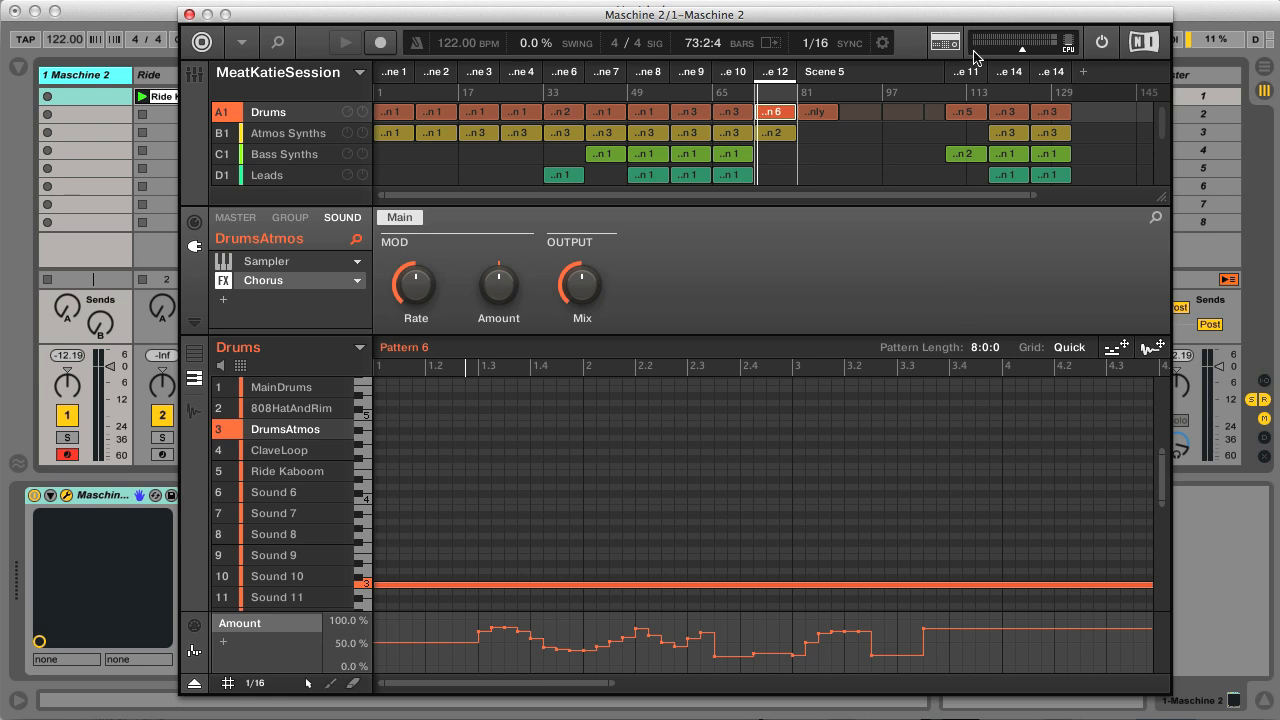
left_click(966, 72)
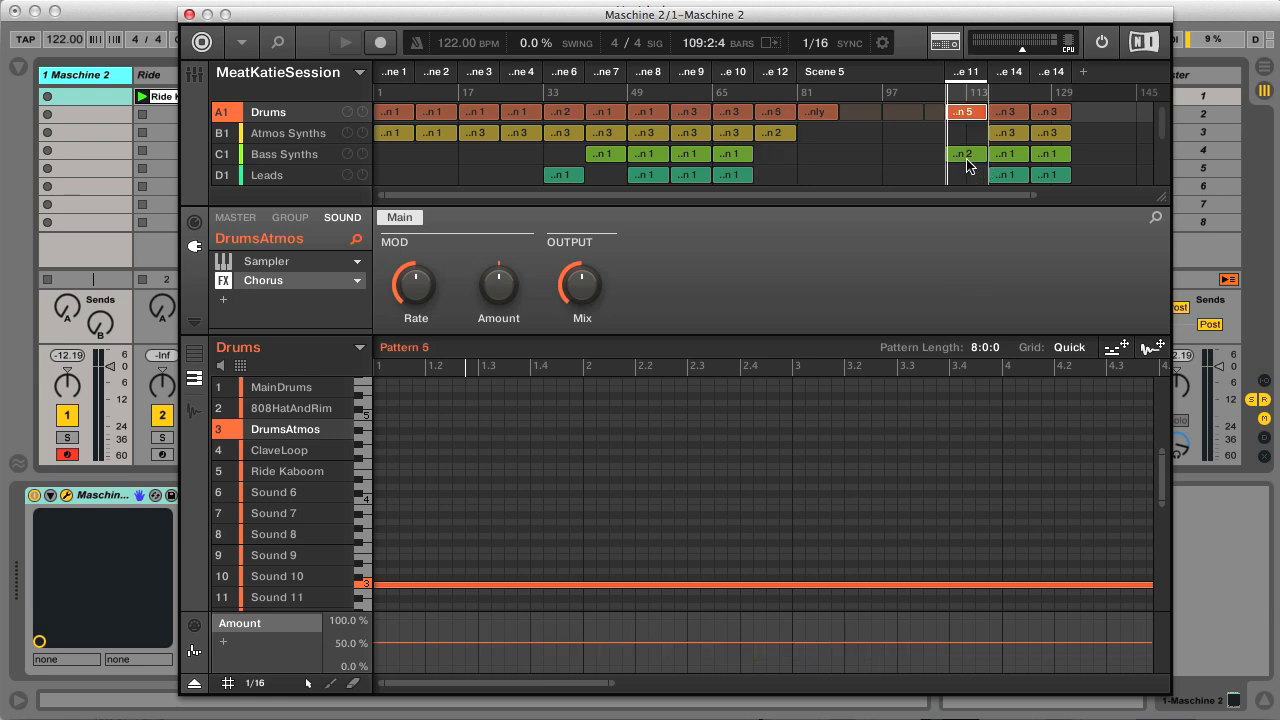
- Add an HP Filter to the Bass Synths group with Cutoff at 46.0 Hz and Resonance at minimum
left_click(297, 157)
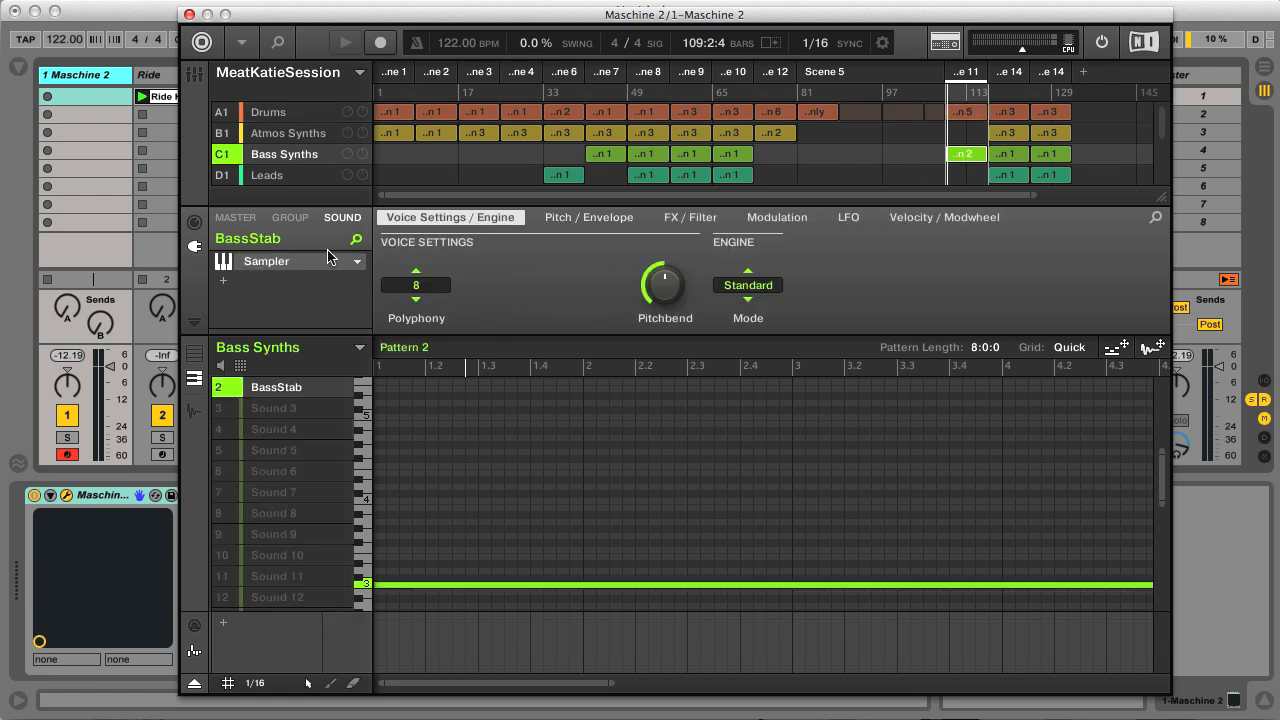
left_click(295, 218)
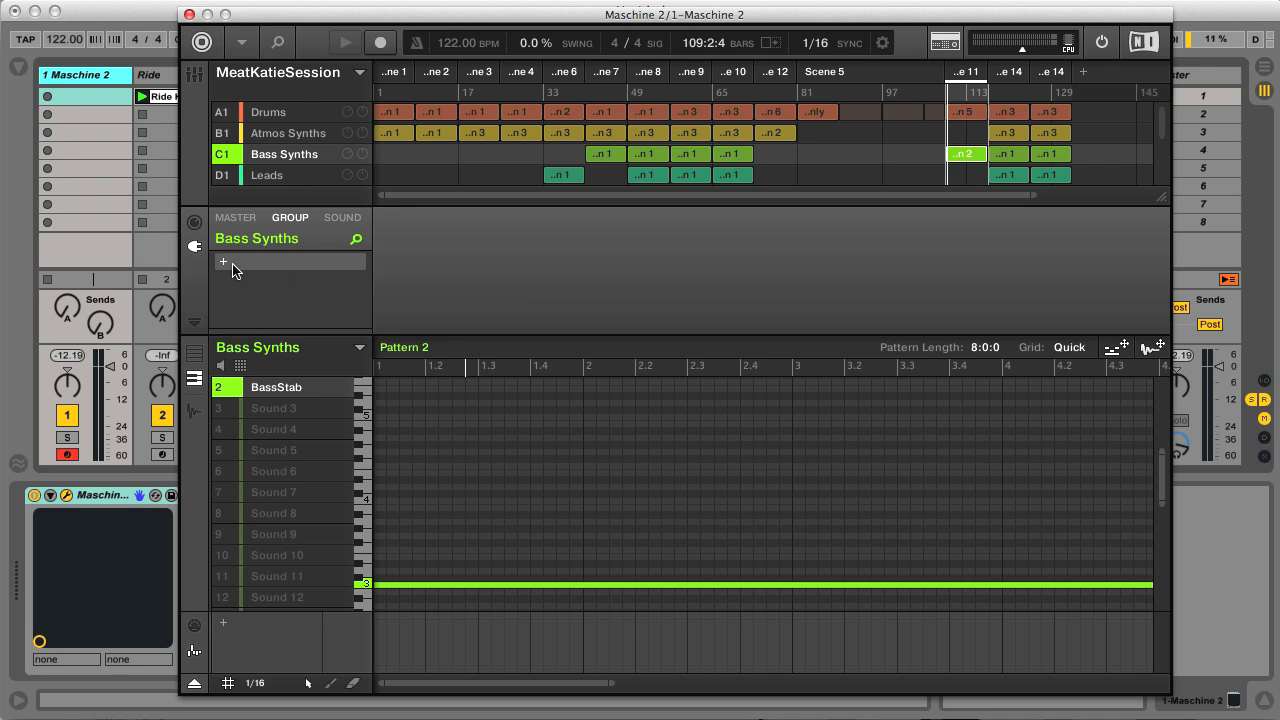
left_click(225, 265)
left_click(265, 245)
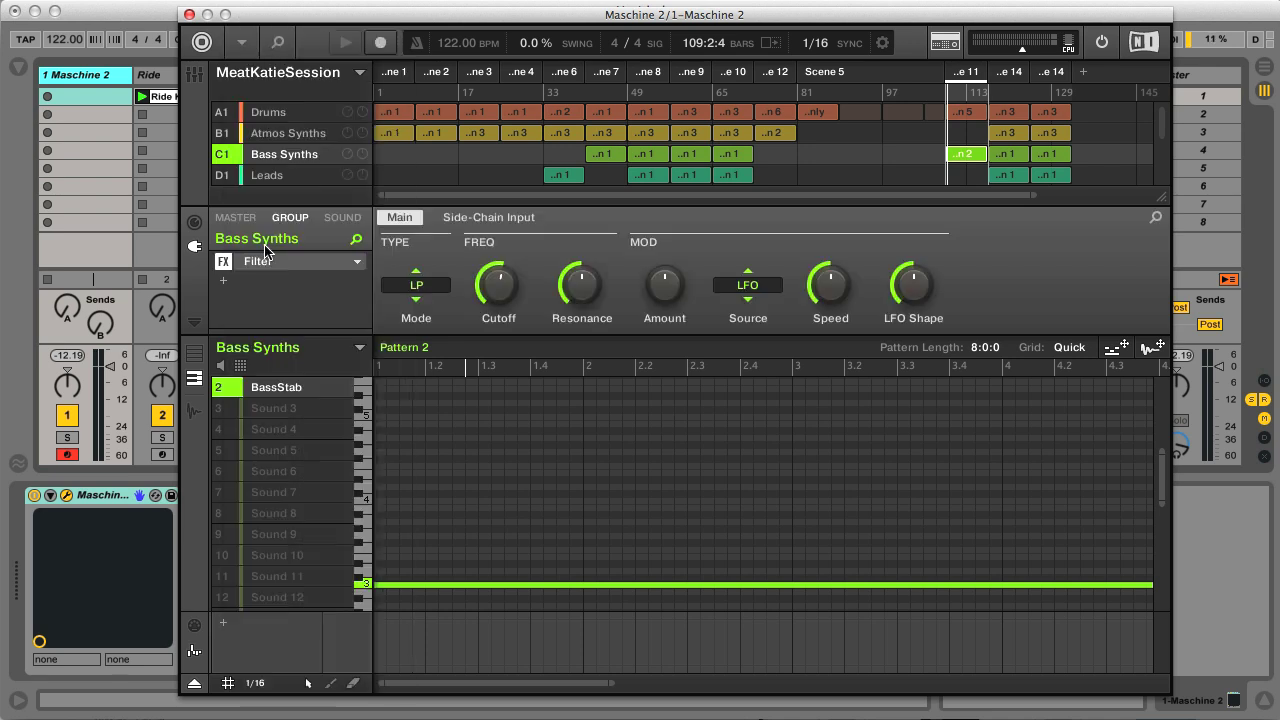
left_click(432, 289)
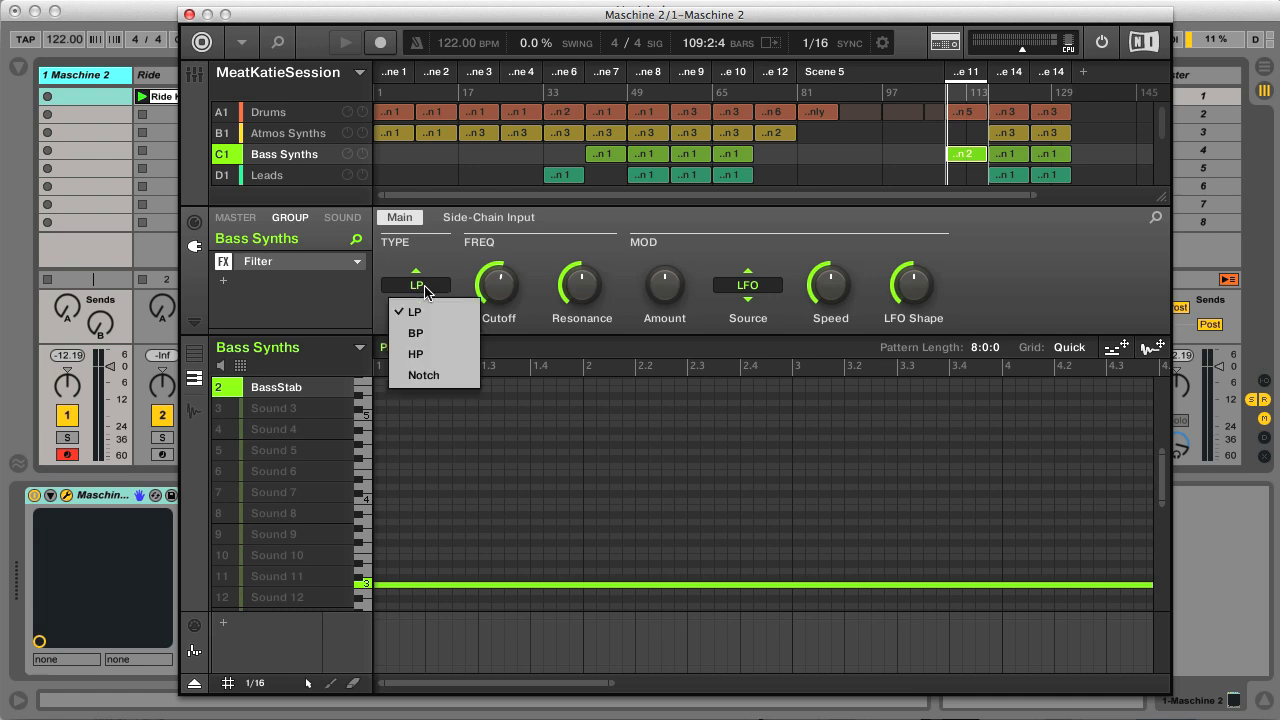
left_click(440, 352)
mouse_move(499, 287)
left_mouse_down()
mouse_move(499, 340)
mouse_move(499, 290)
left_mouse_up()
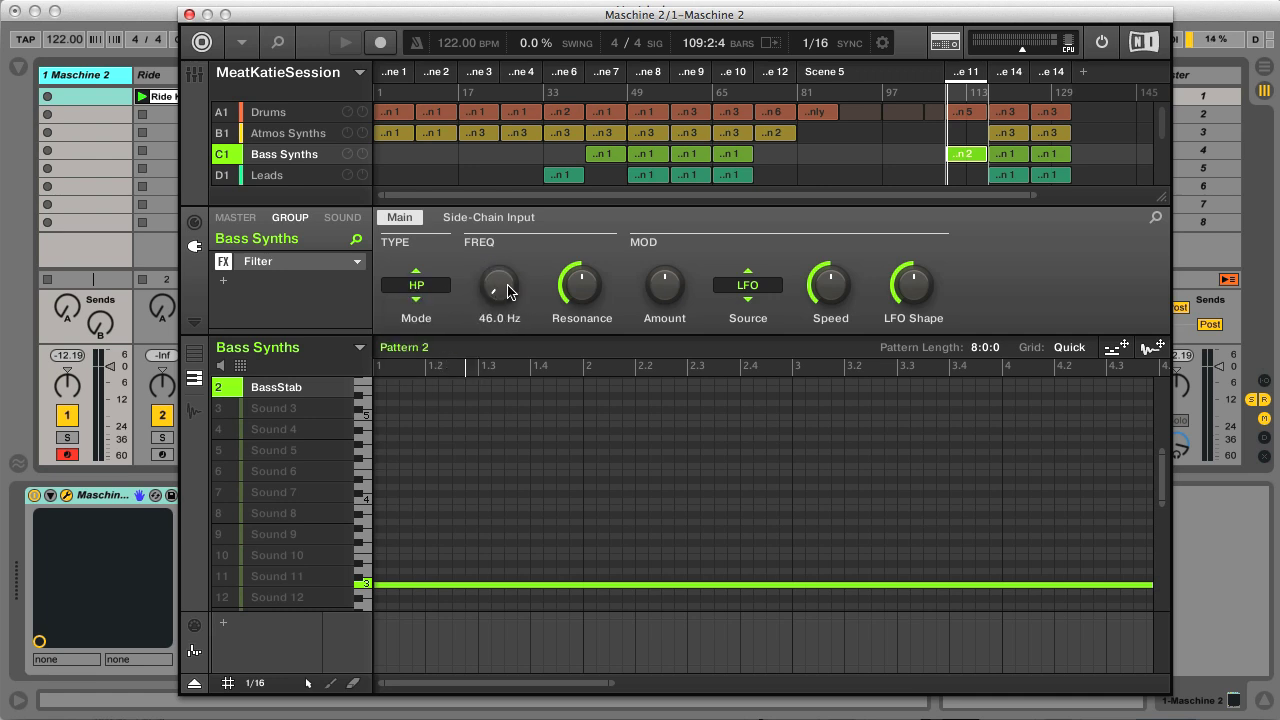
mouse_move(585, 287)
left_click_drag(585, 287, 587, 289)
mouse_move(505, 298)
- Open and enlarge the Cutoff automation lane and pick the freehand pencil tool
left_click(499, 266)
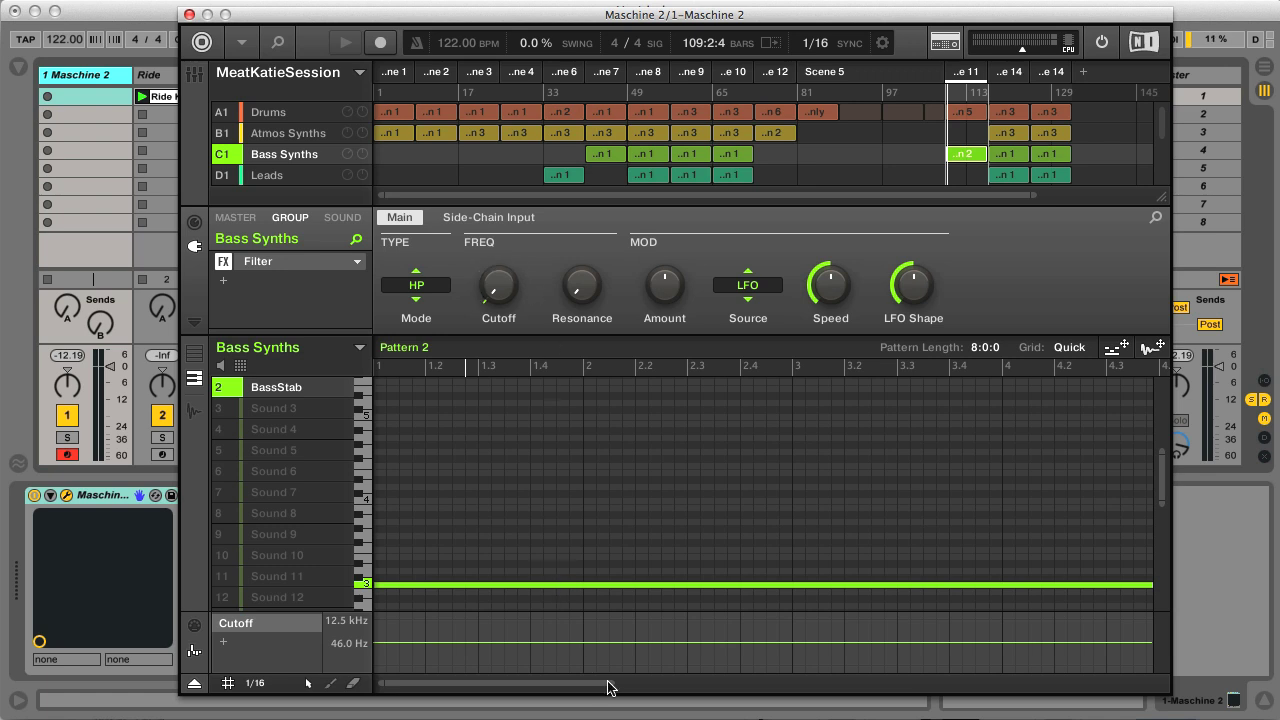
left_click_drag(610, 684, 870, 683)
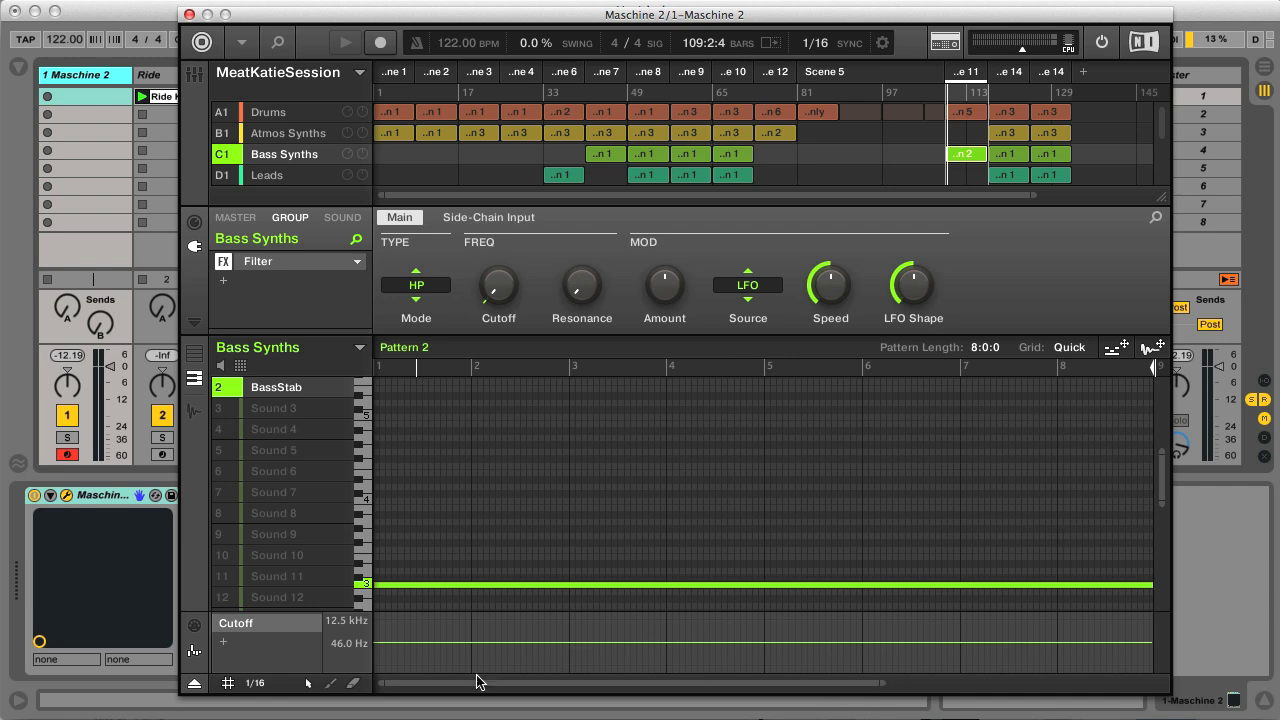
left_click_drag(378, 683, 635, 682)
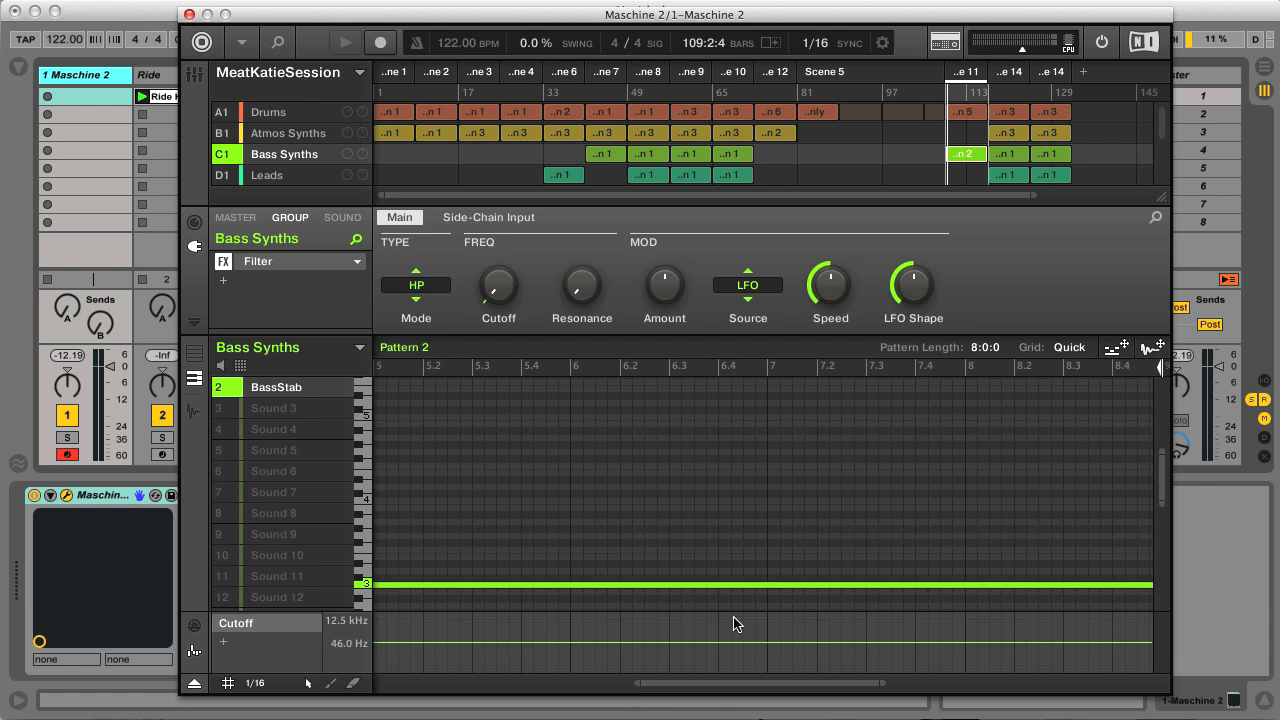
left_click_drag(736, 610, 733, 585)
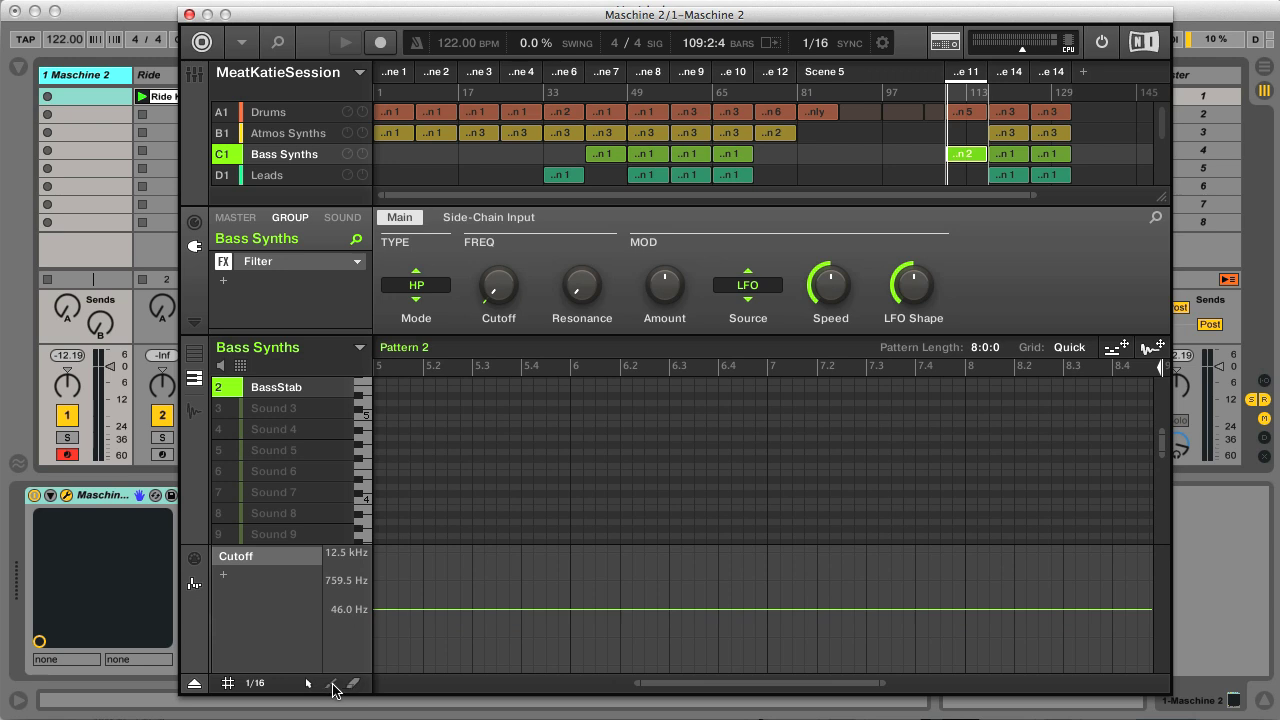
left_click(331, 685)
left_click(257, 684)
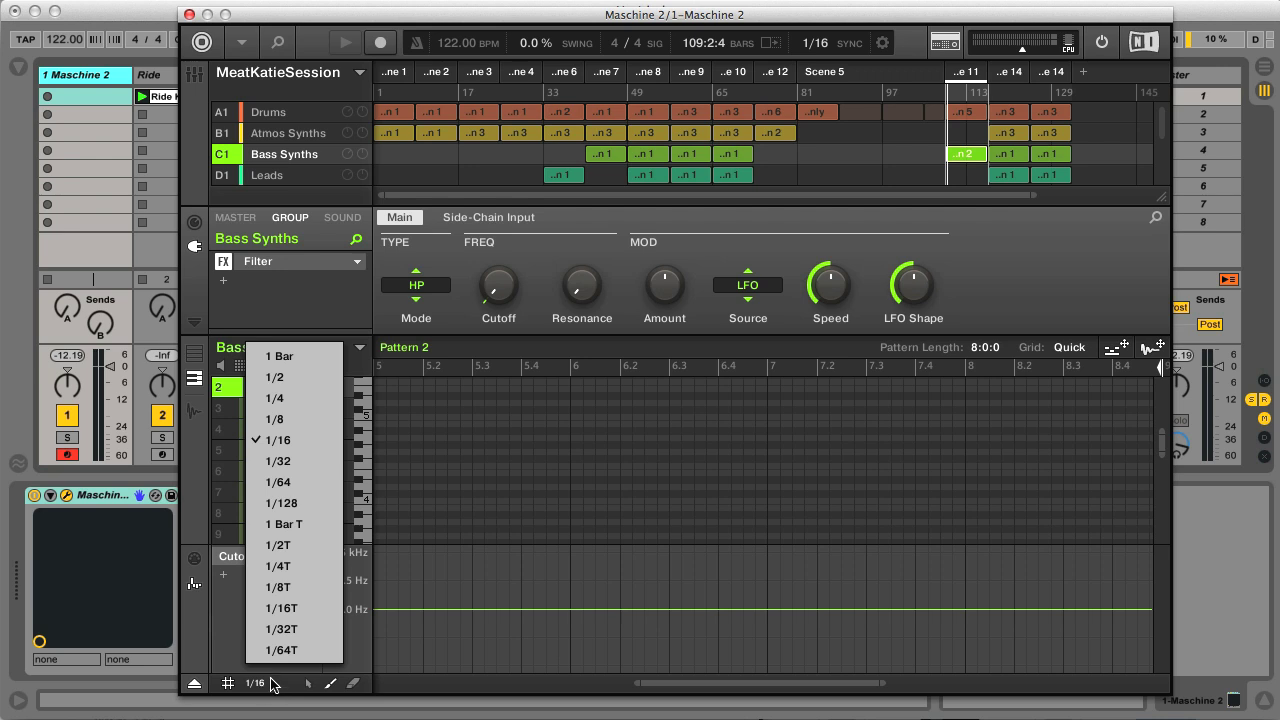
left_click(292, 462)
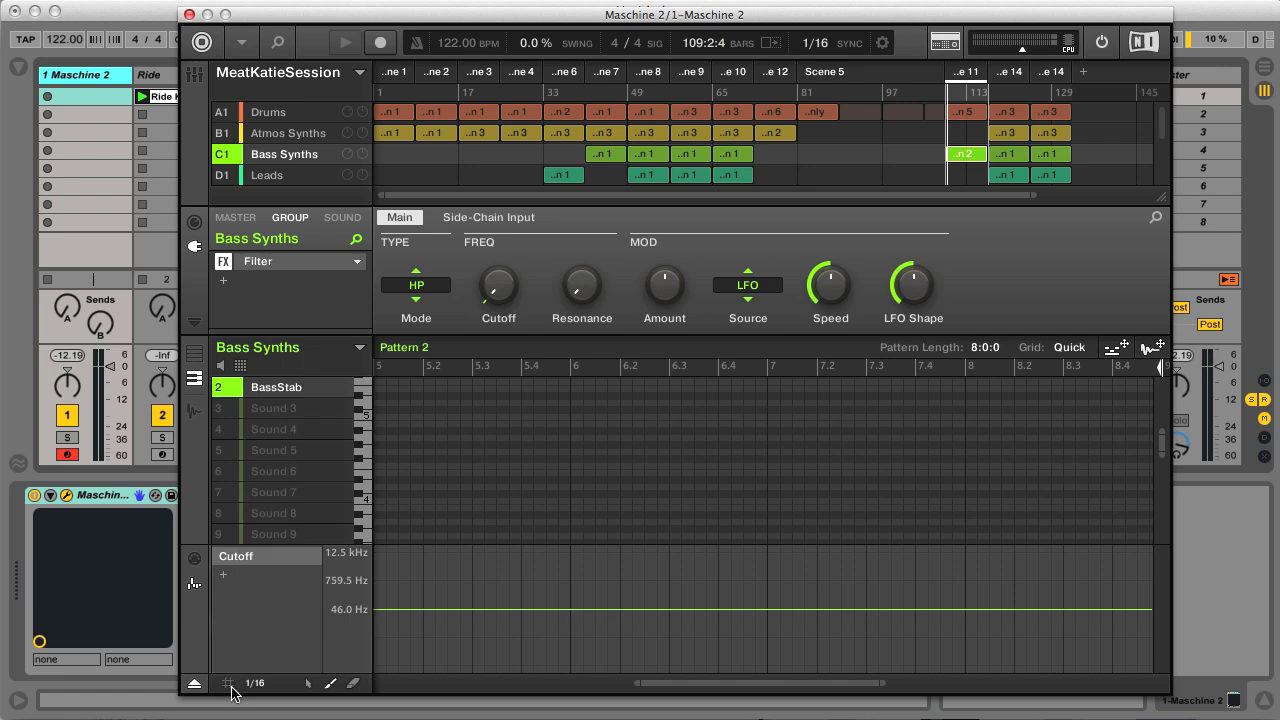
- Draw and undo a test cutoff sweep, solo Bass Synths, enable grid snap, and draw stepped automation
mouse_move(543, 606)
left_mouse_down()
mouse_move(634, 651)
mouse_move(654, 598)
mouse_move(712, 591)
left_mouse_up()
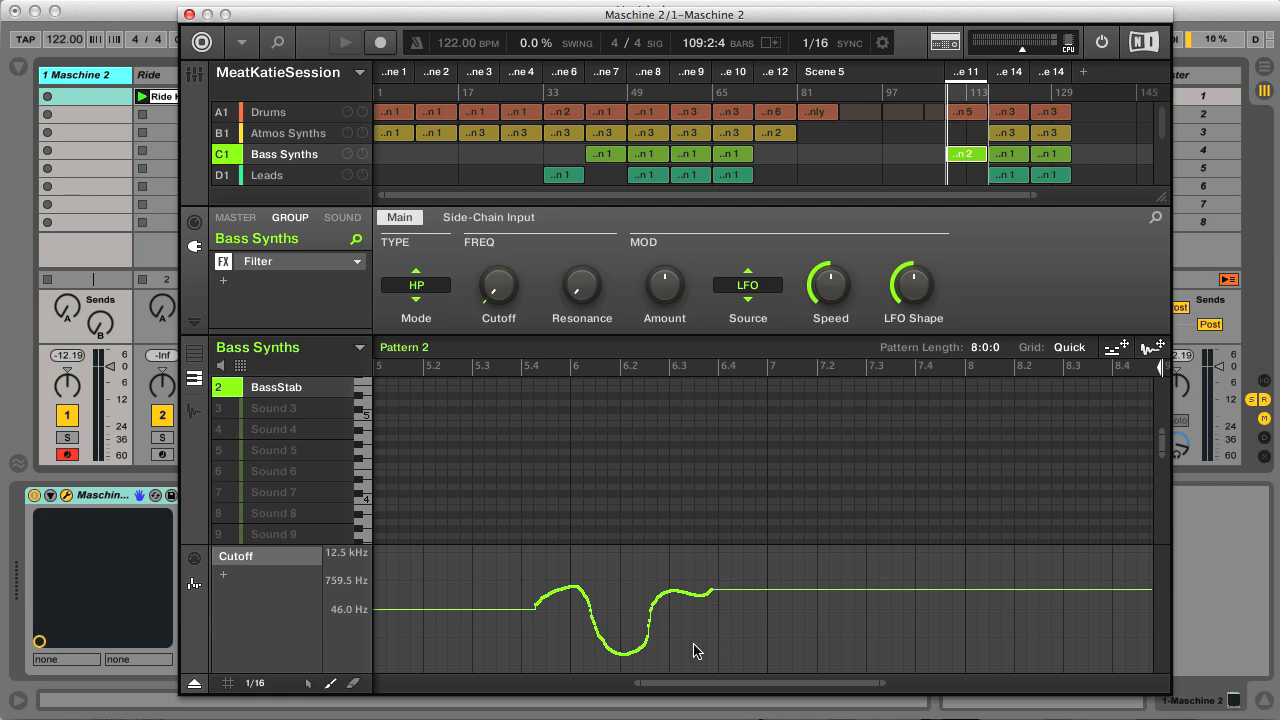
key("super+z")
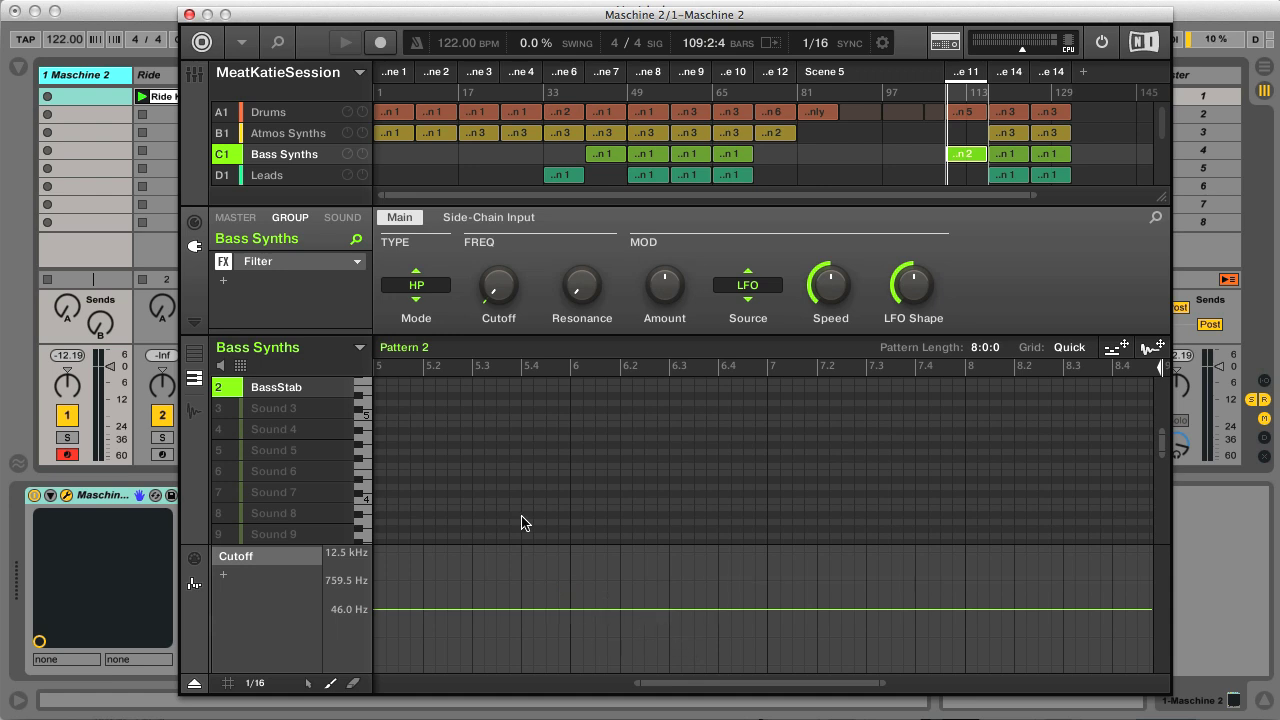
right_click(224, 156)
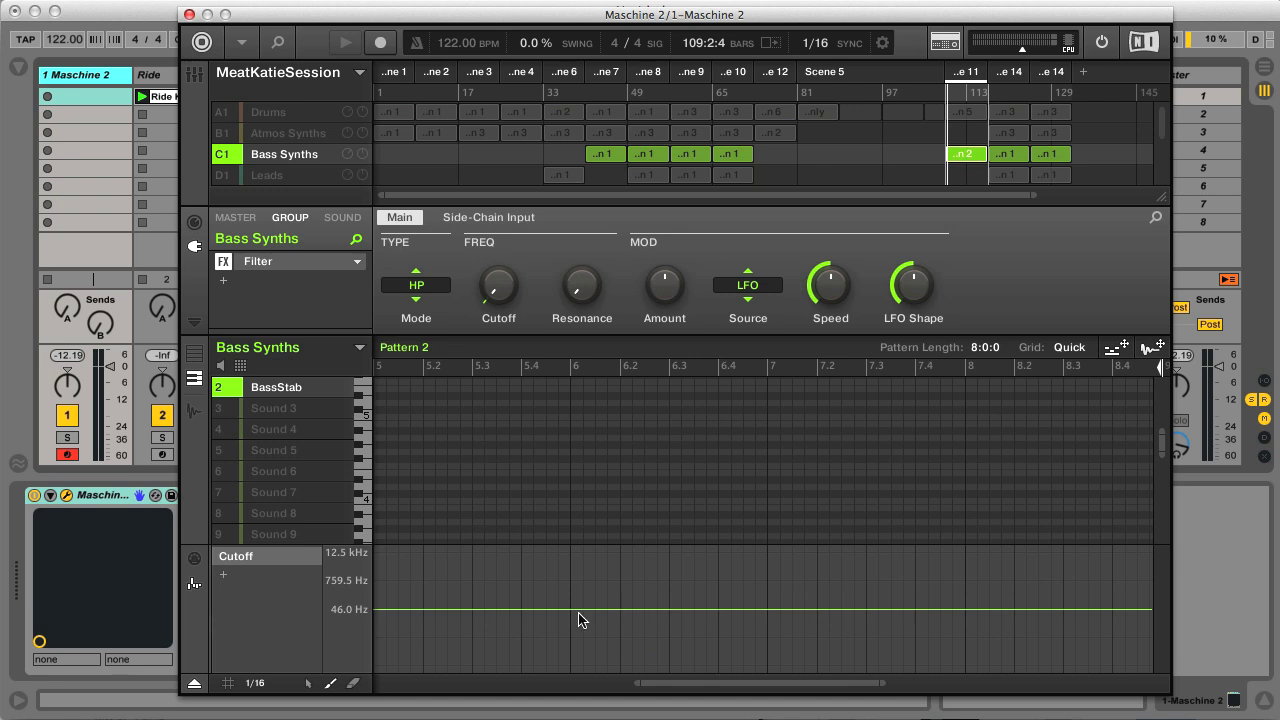
left_click(228, 684)
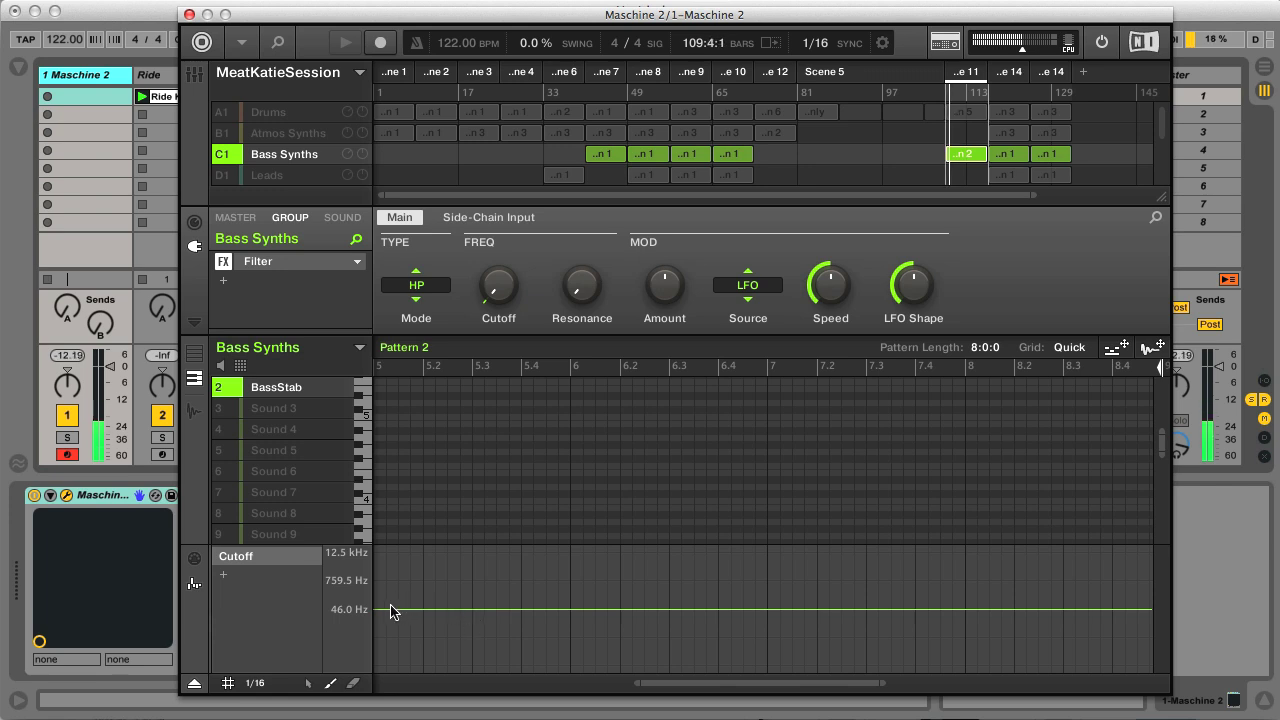
left_click_drag(397, 610, 1038, 591)
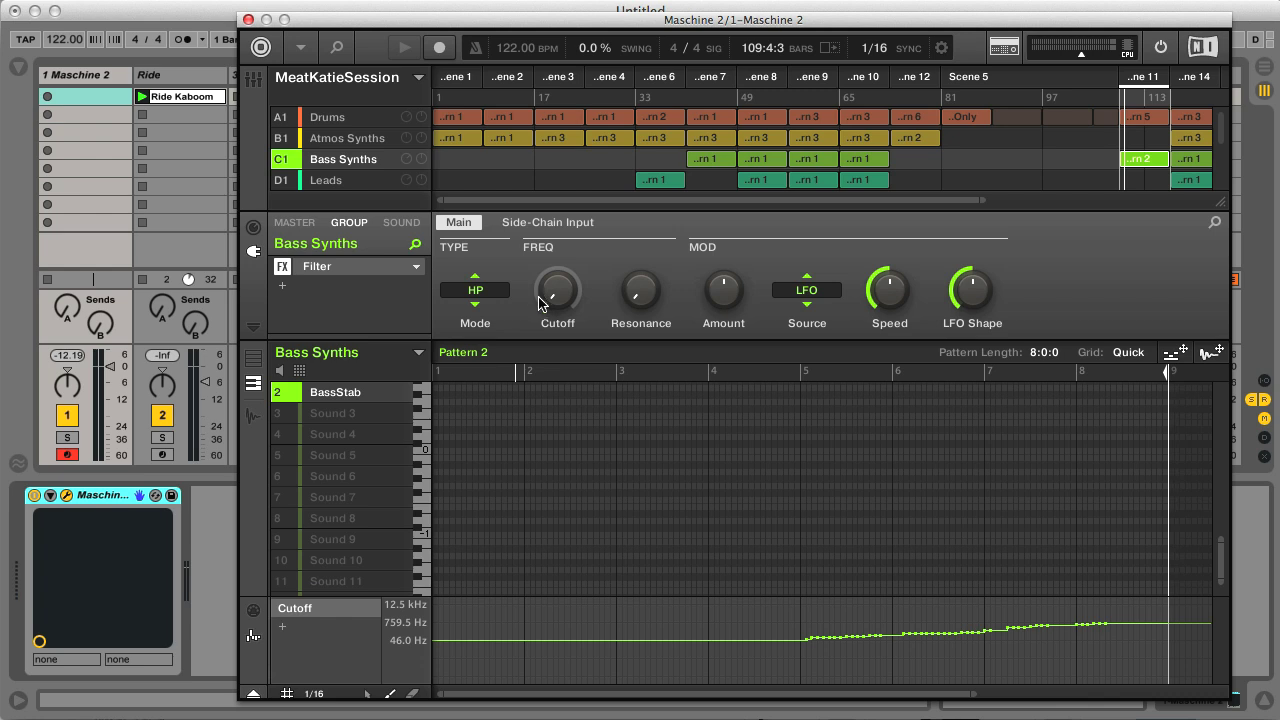
- Display the current Cutoff value of the Bass Synths filter
left_click_drag(539, 303, 565, 313)
- Step through the master, Bass Synths group and BassStab sound settings, then zoom the arranger to Scenes 1–3
left_click(298, 223)
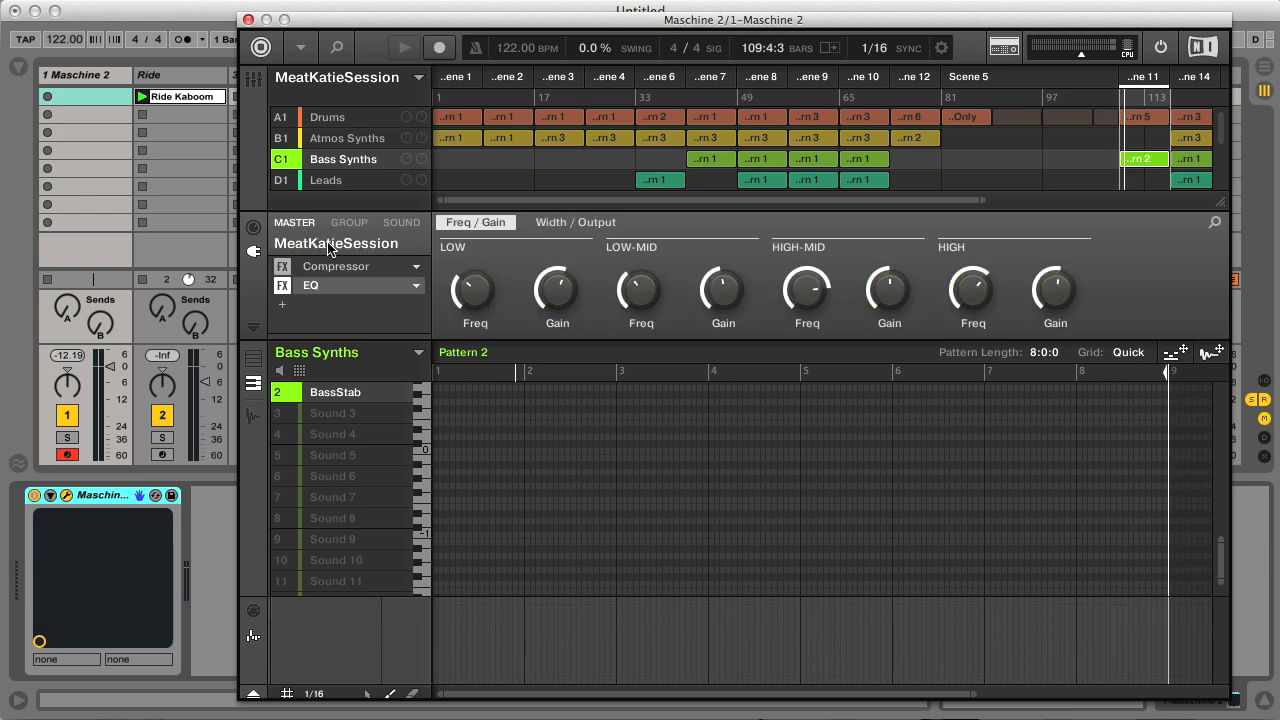
left_click(349, 223)
left_click(402, 223)
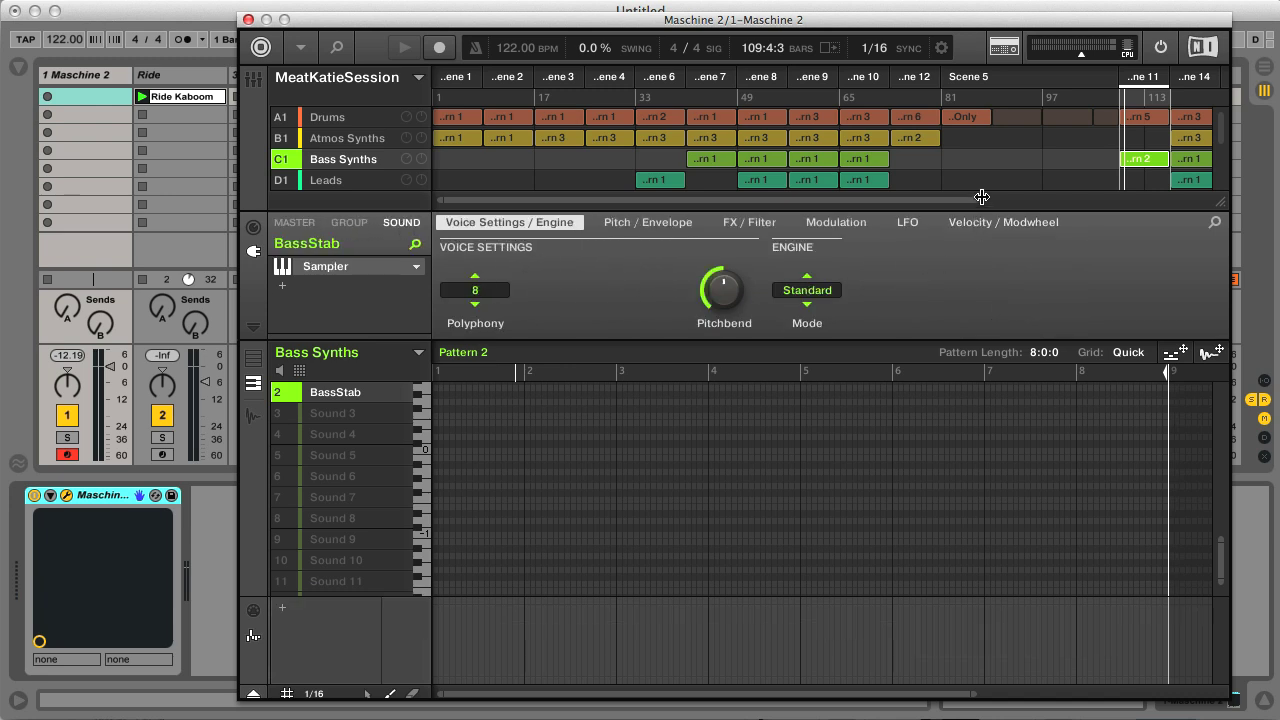
left_click_drag(983, 197, 514, 197)
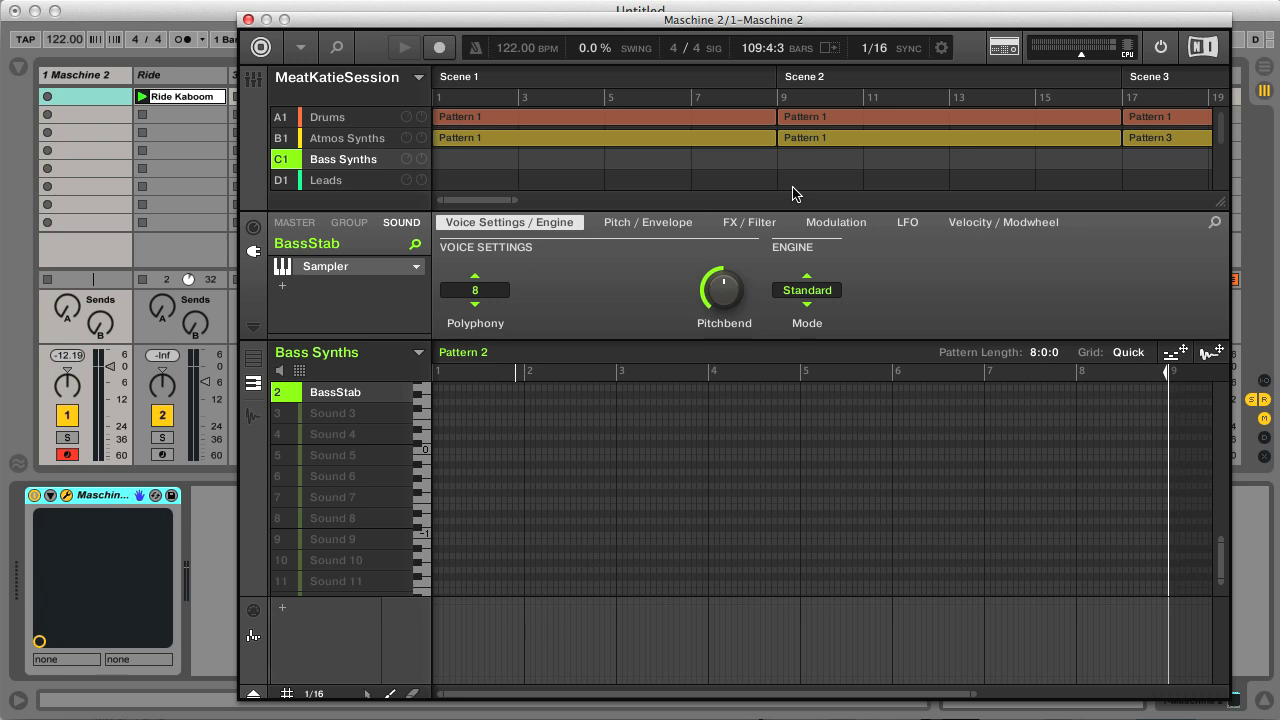
- Browse the Atmos Synths sidechain pads and the Drums group's Filter and EQ
left_click(372, 142)
left_click(355, 457)
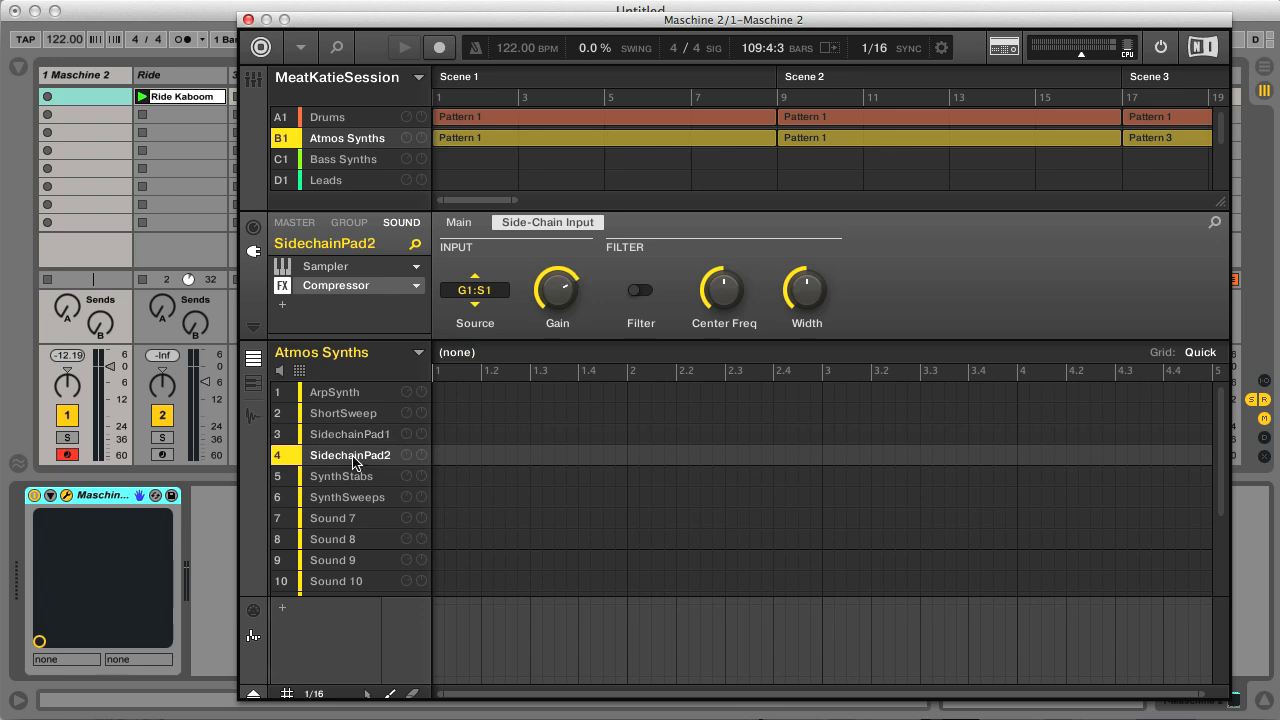
left_click(356, 436)
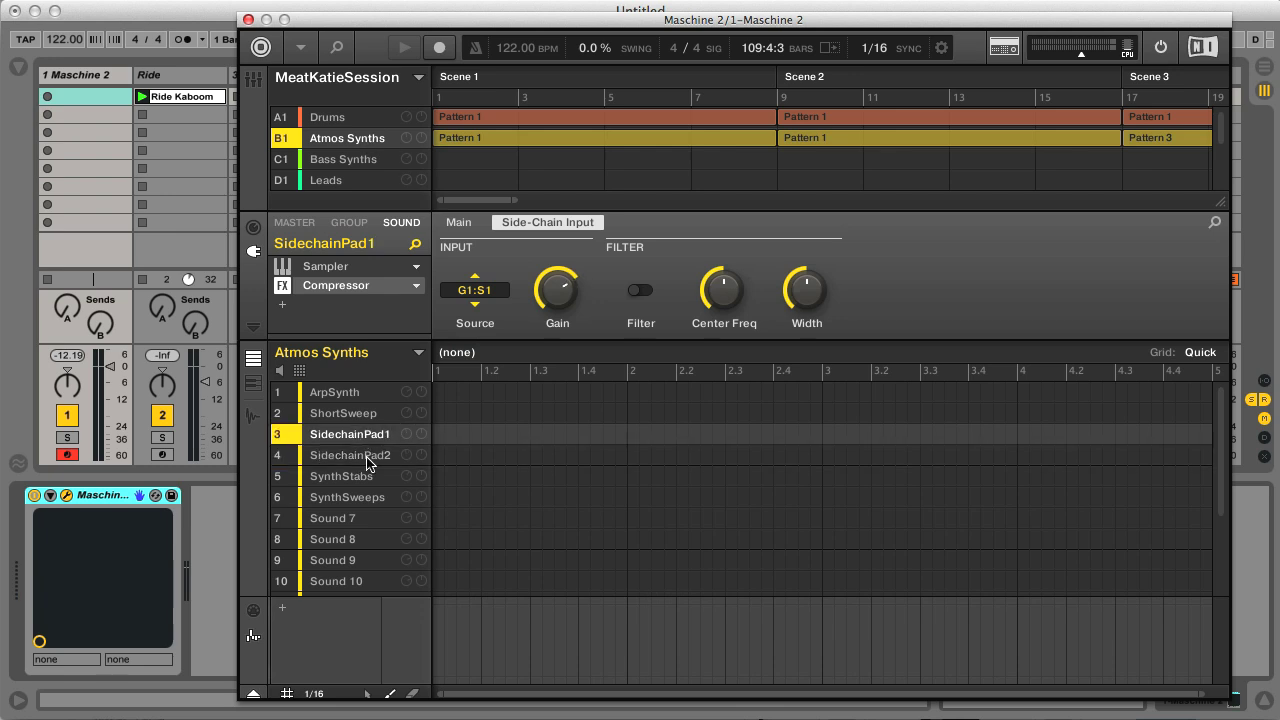
left_click(338, 120)
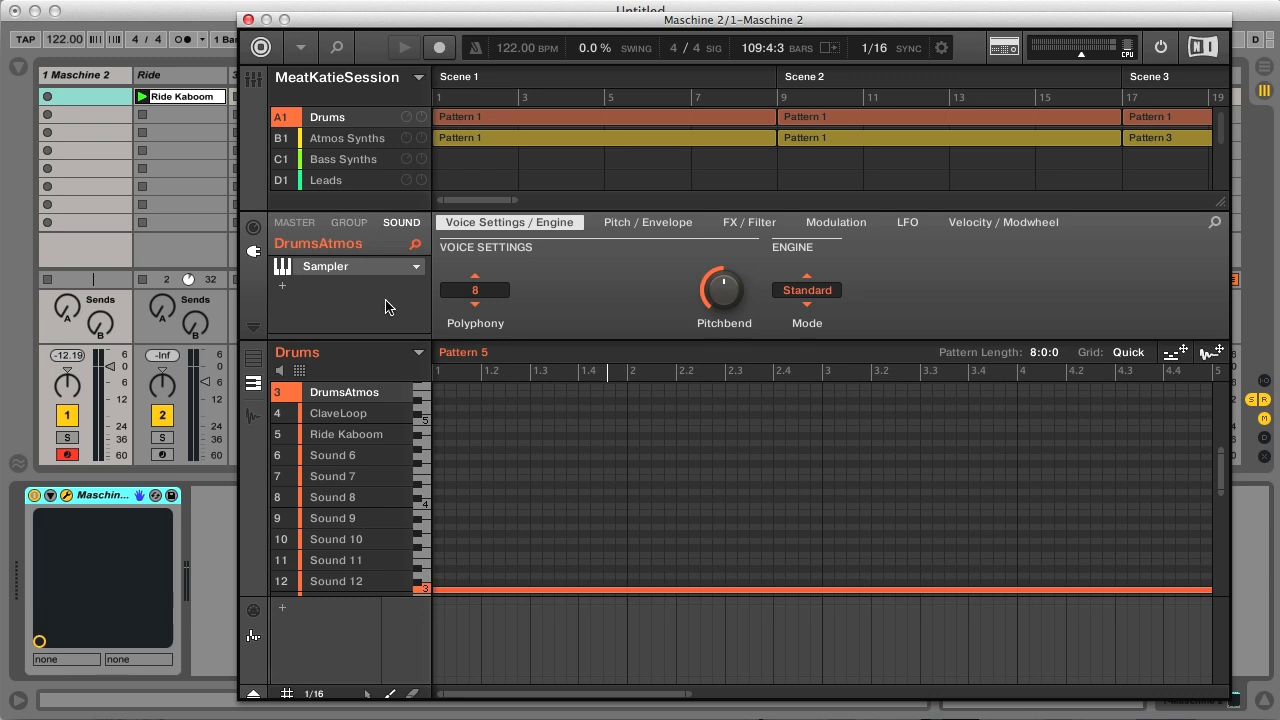
left_click(351, 222)
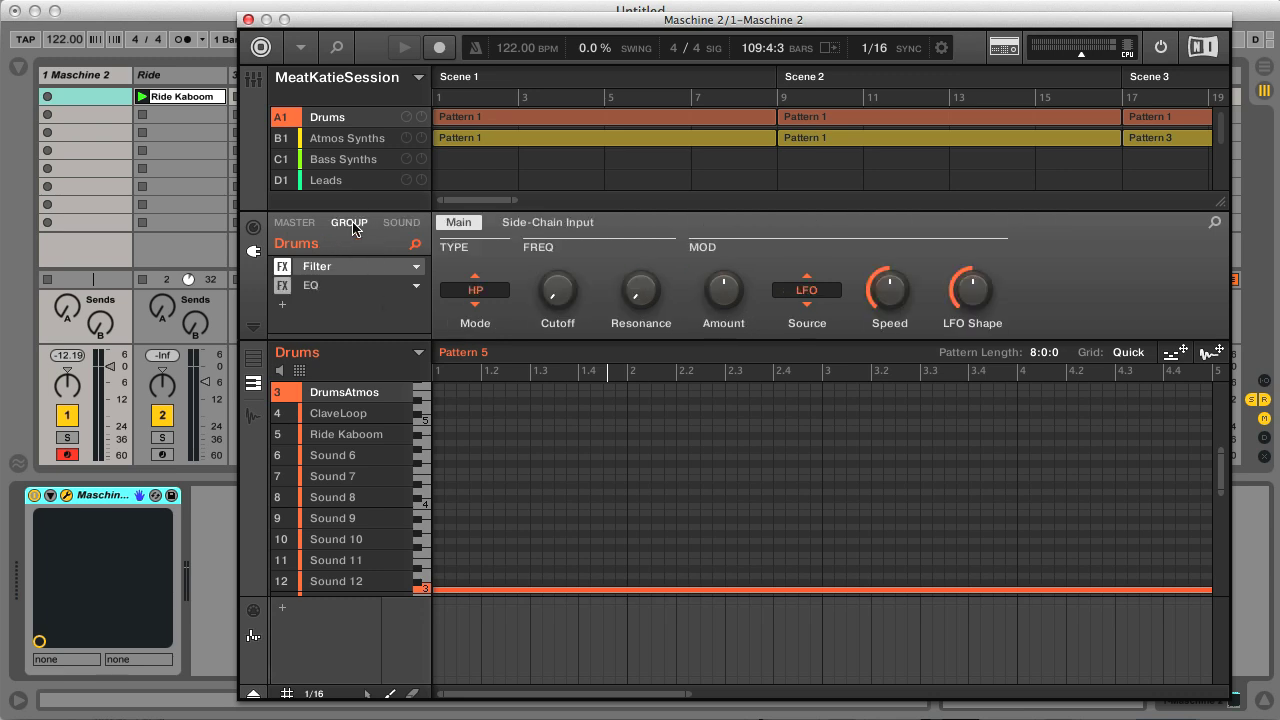
- Show SidechainPad1's SOUND settings and reveal its MIDI/Host automation assignment row
mouse_move(566, 302)
left_click(367, 145)
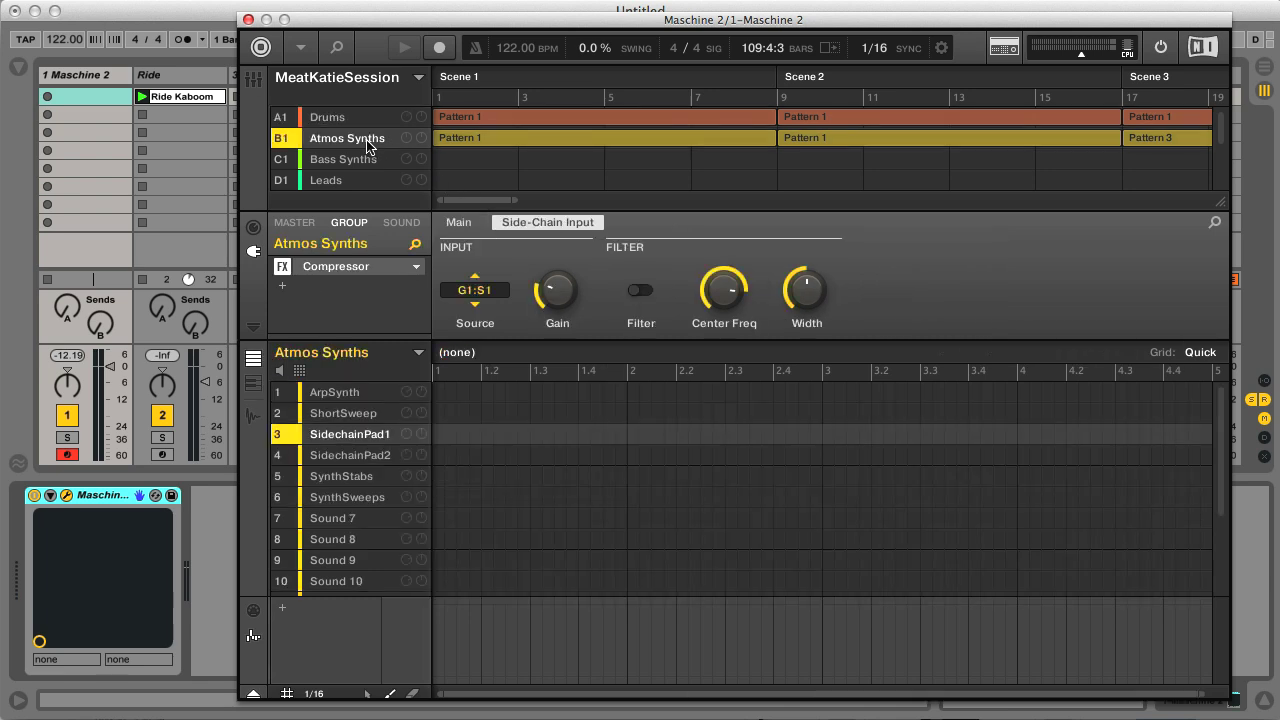
left_click(405, 222)
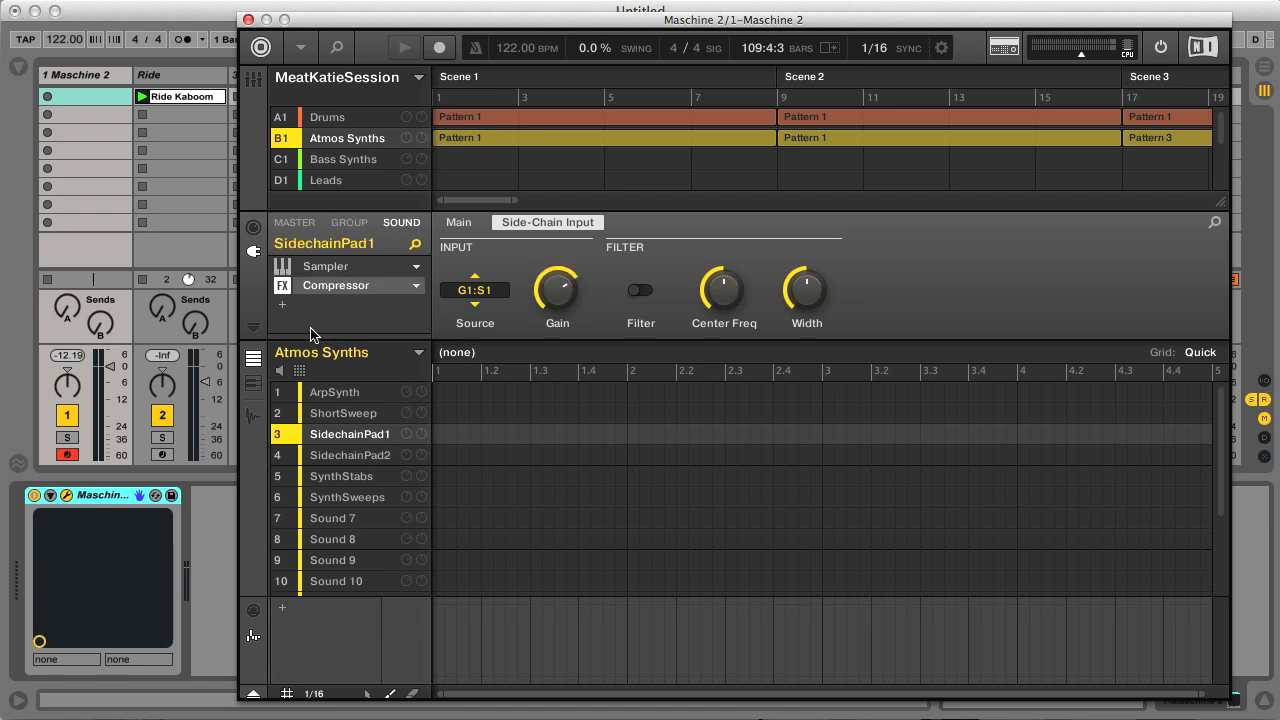
left_click(253, 330)
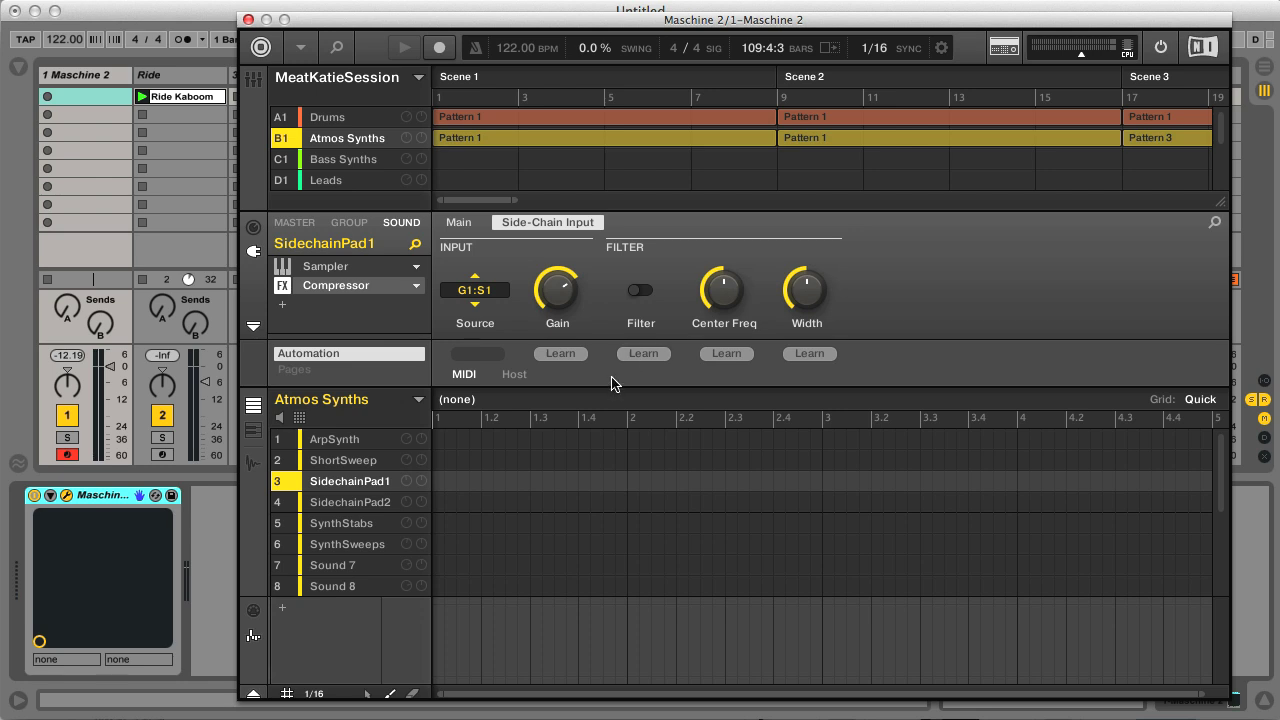
- Assign SidechainPad1 Level to host Auto 1 and SidechainPad2 Level to Auto 2
left_click(516, 375)
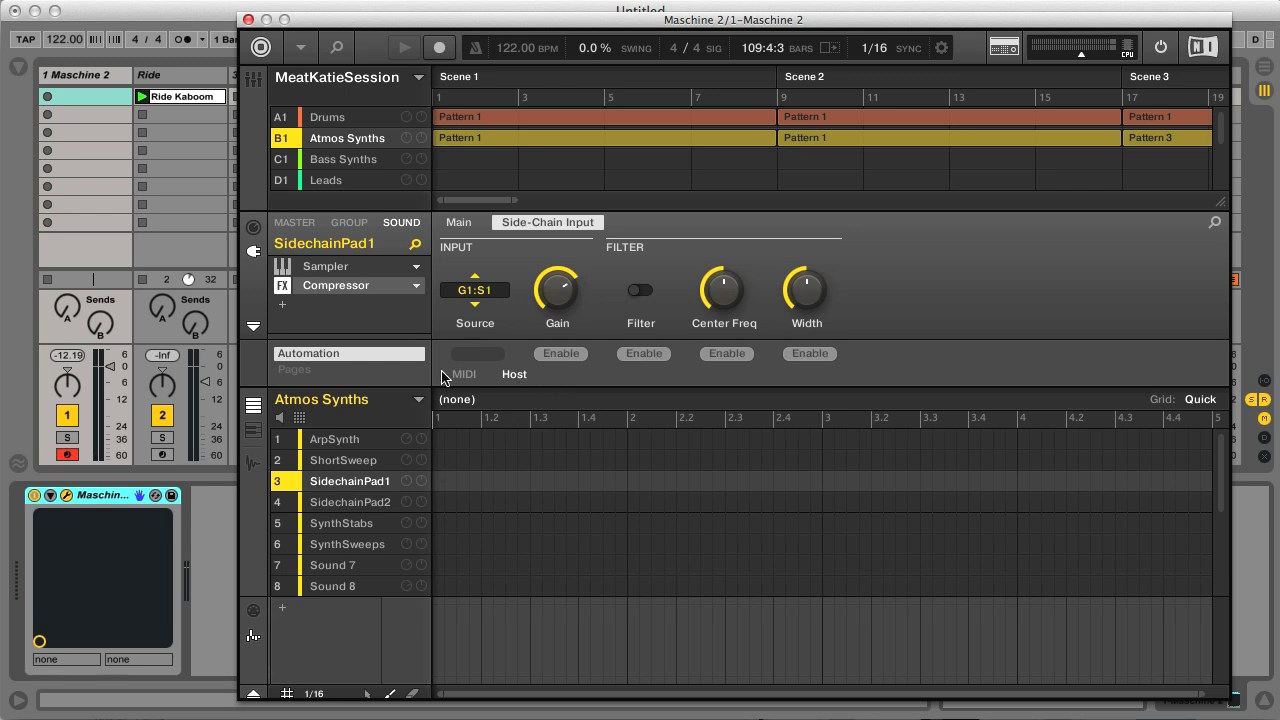
left_click(254, 228)
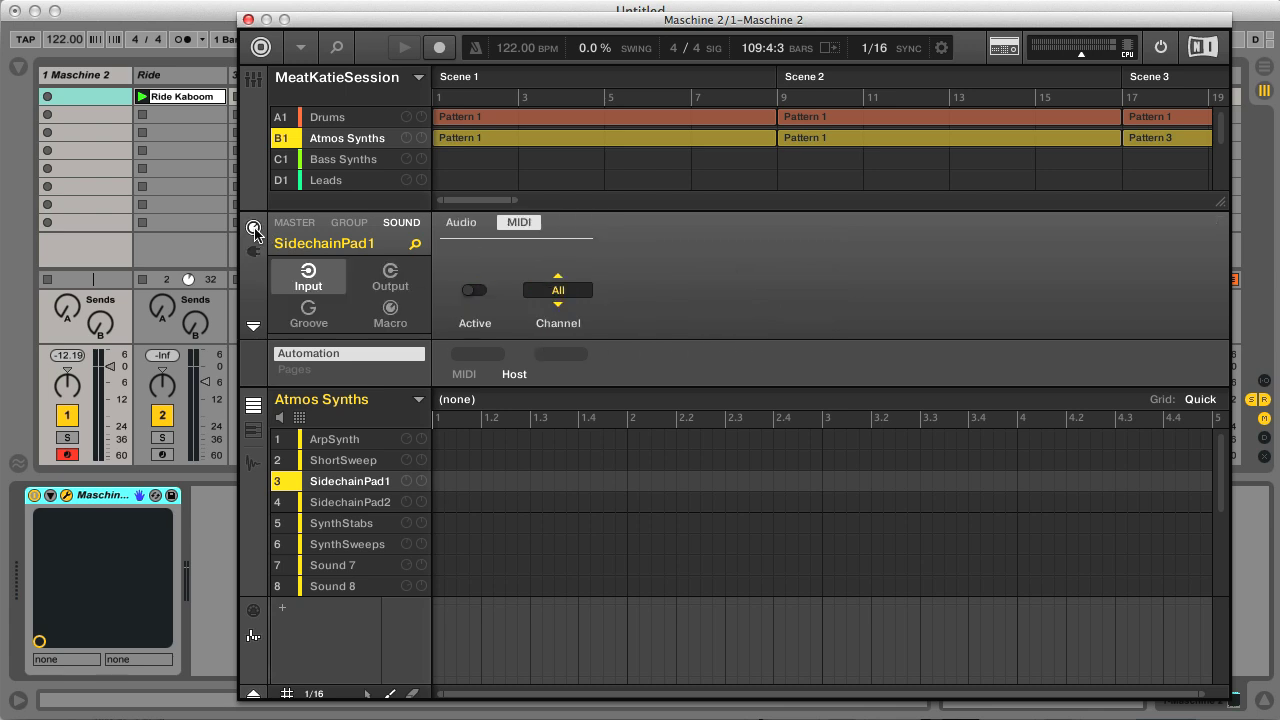
left_click(392, 283)
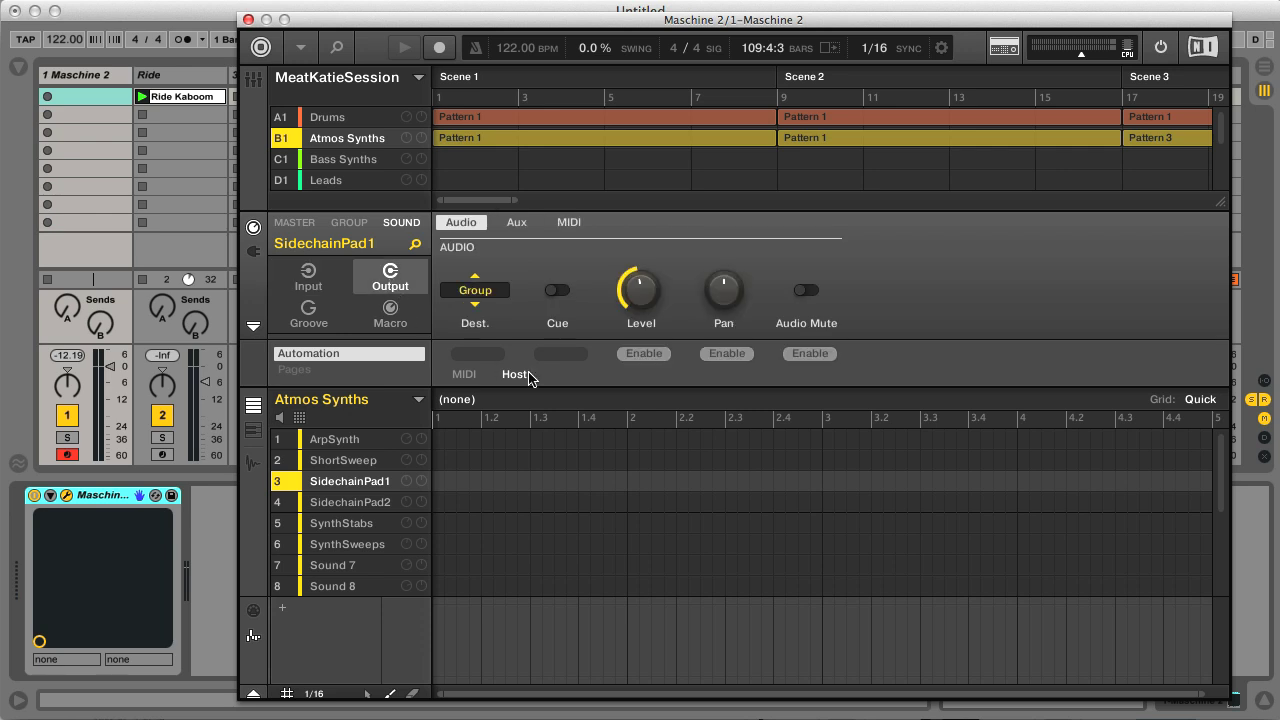
left_click(647, 355)
left_click(368, 504)
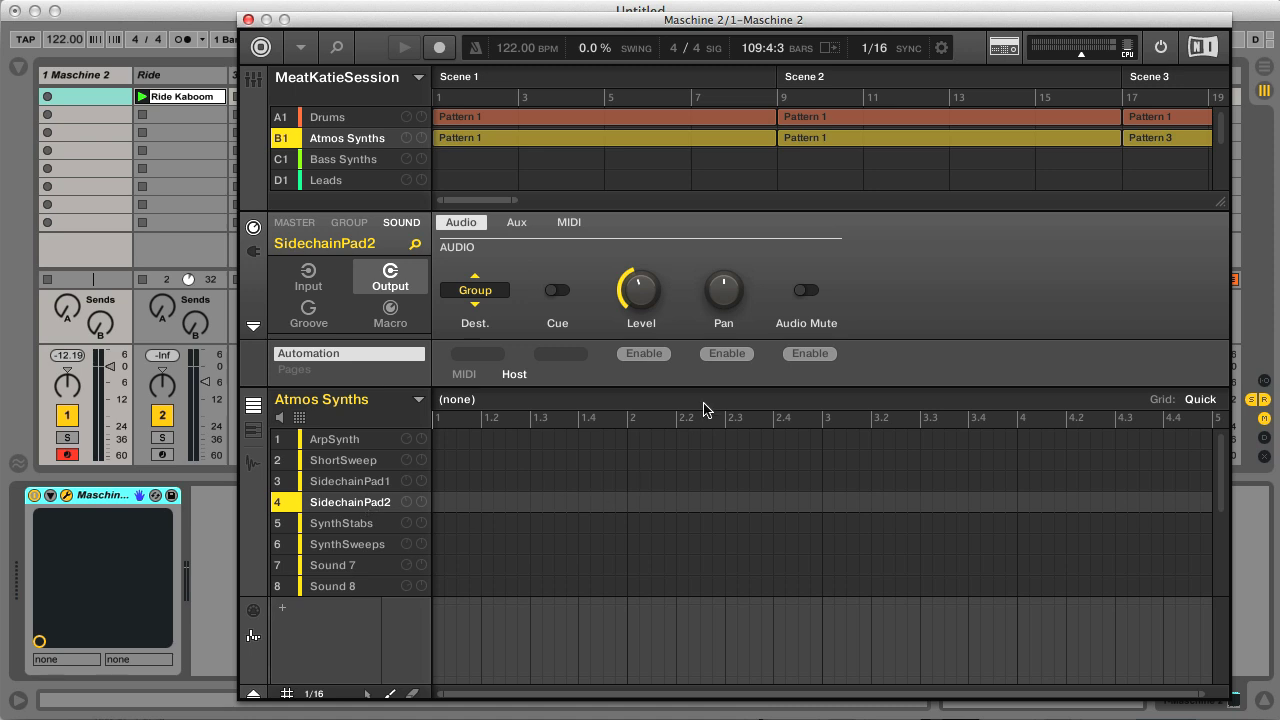
left_click(650, 356)
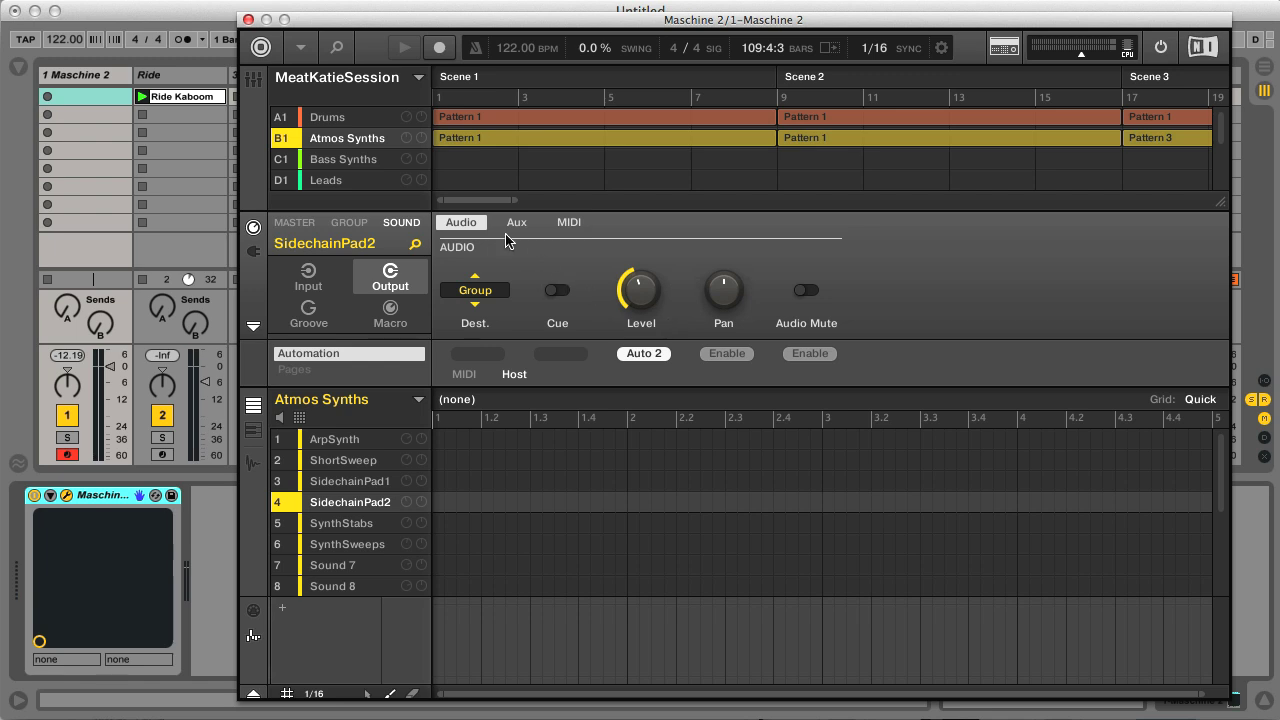
- Assign the Drums group's Filter Cutoff to host automation slot Auto 3
left_click(357, 118)
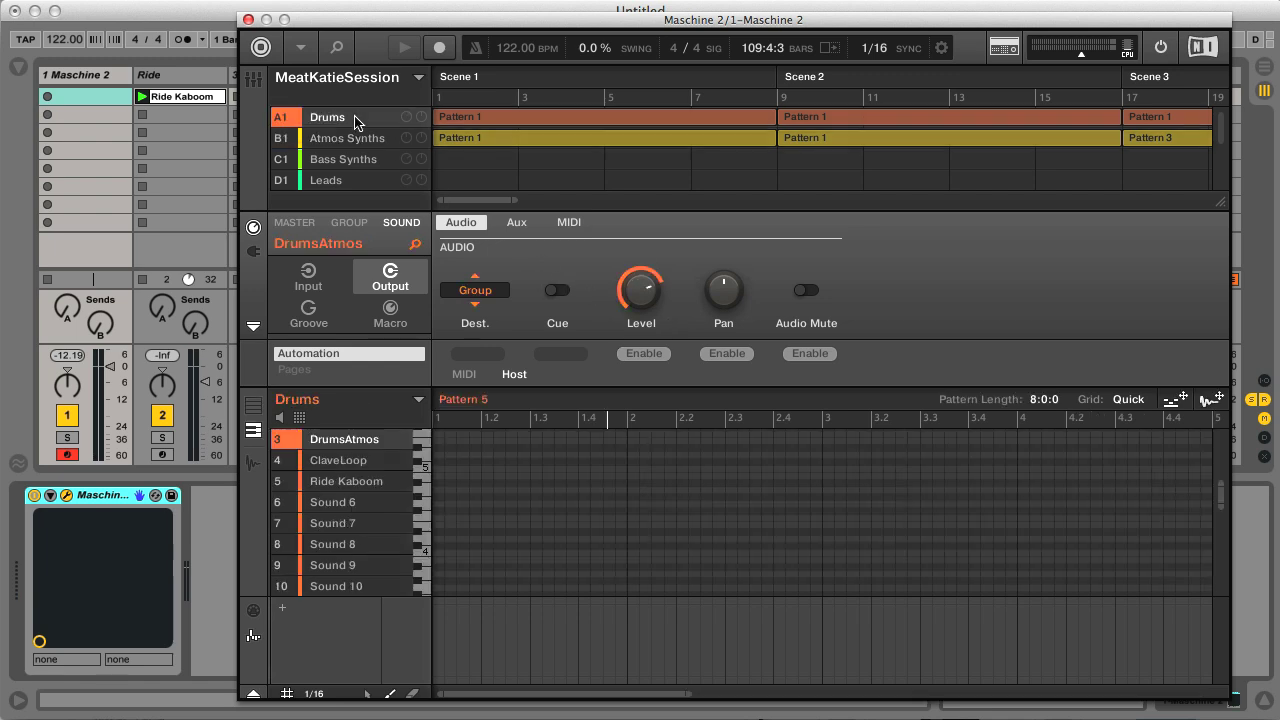
left_click(348, 222)
left_click(254, 251)
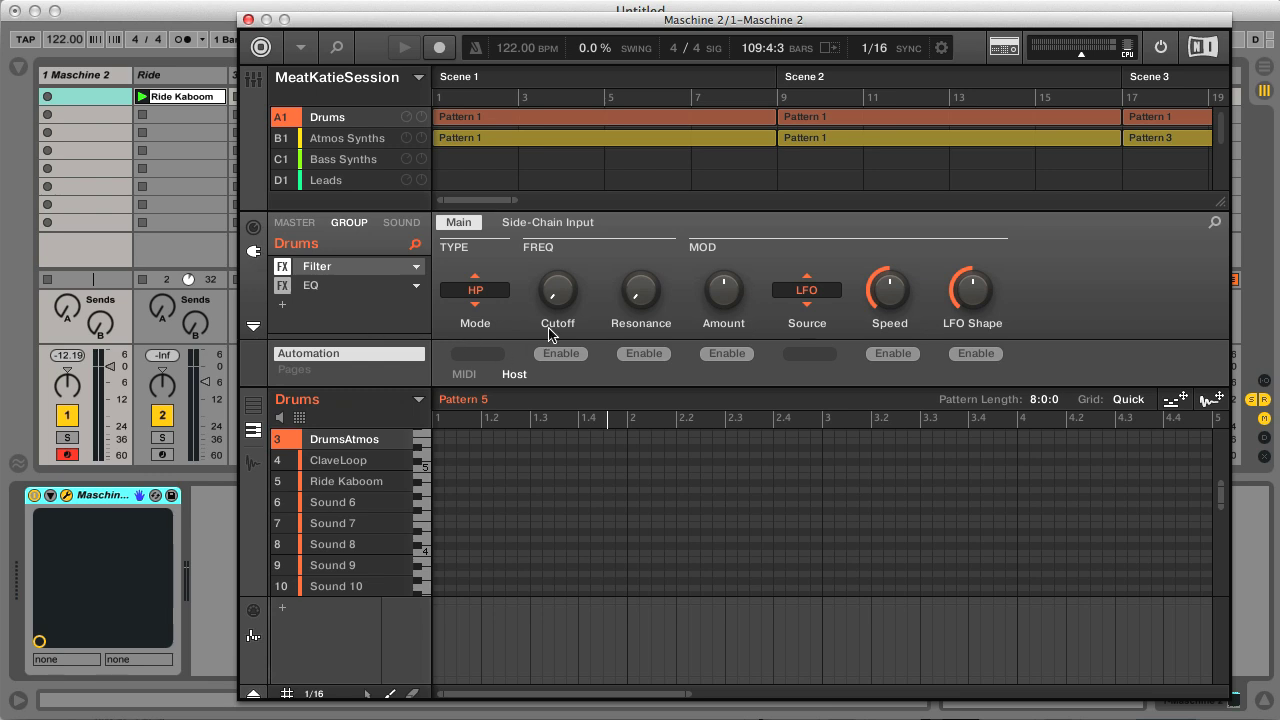
left_click(563, 355)
- Move Maschine aside and start Configure mode on Ableton's Maschine 2 device
left_click_drag(366, 20, 510, 18)
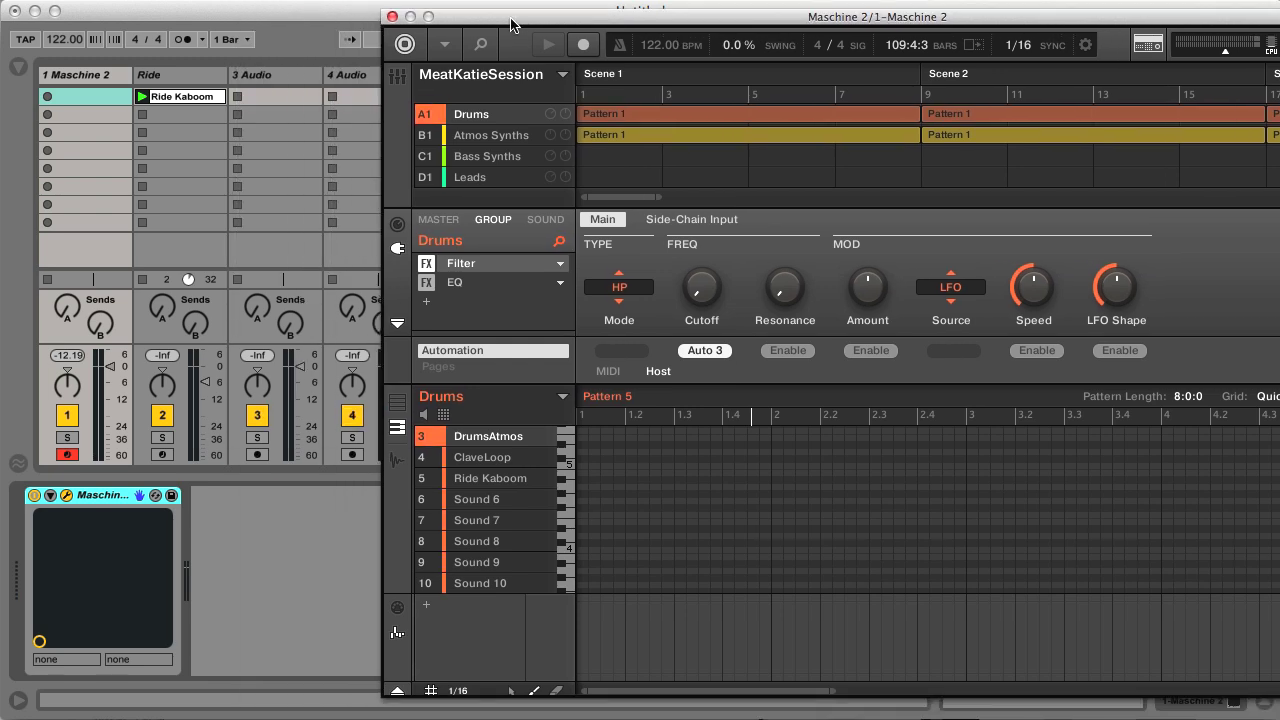
left_click(50, 495)
left_click(215, 497)
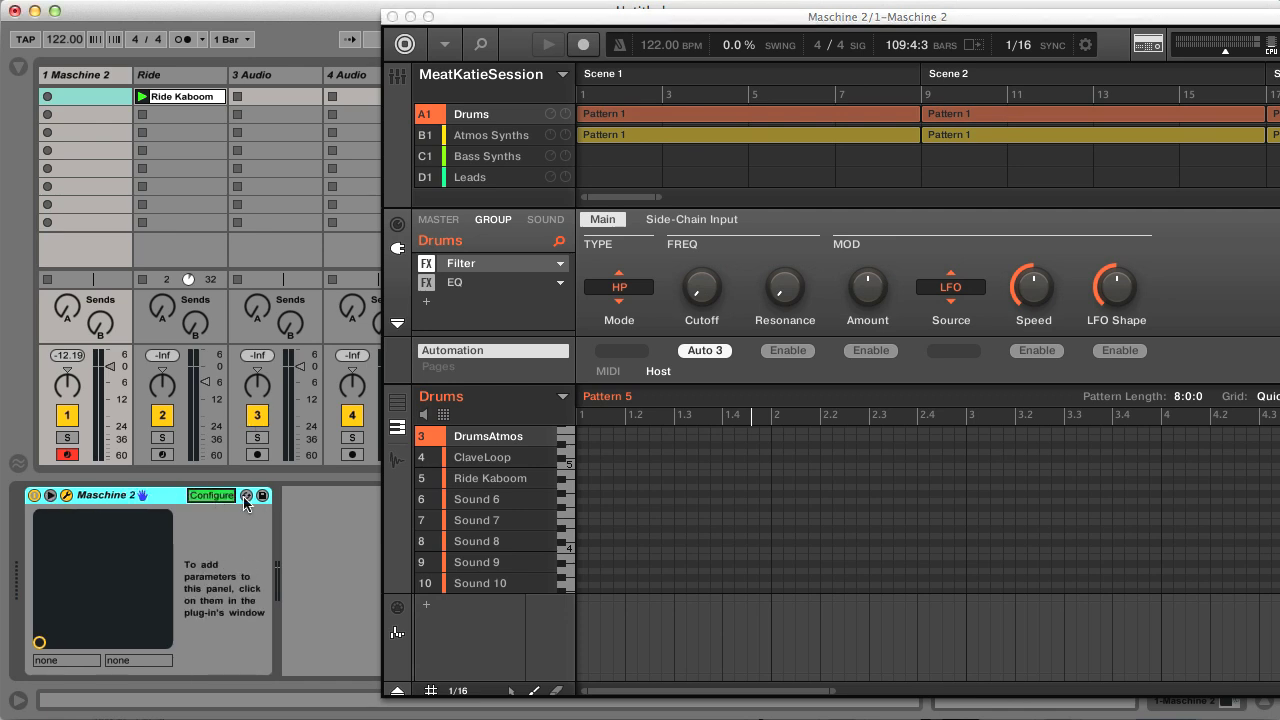
- Expose SidechainPad1 and SidechainPad2 Levels to Ableton as host parameters 0 Level and 1 Level
left_click(508, 135)
left_click(545, 219)
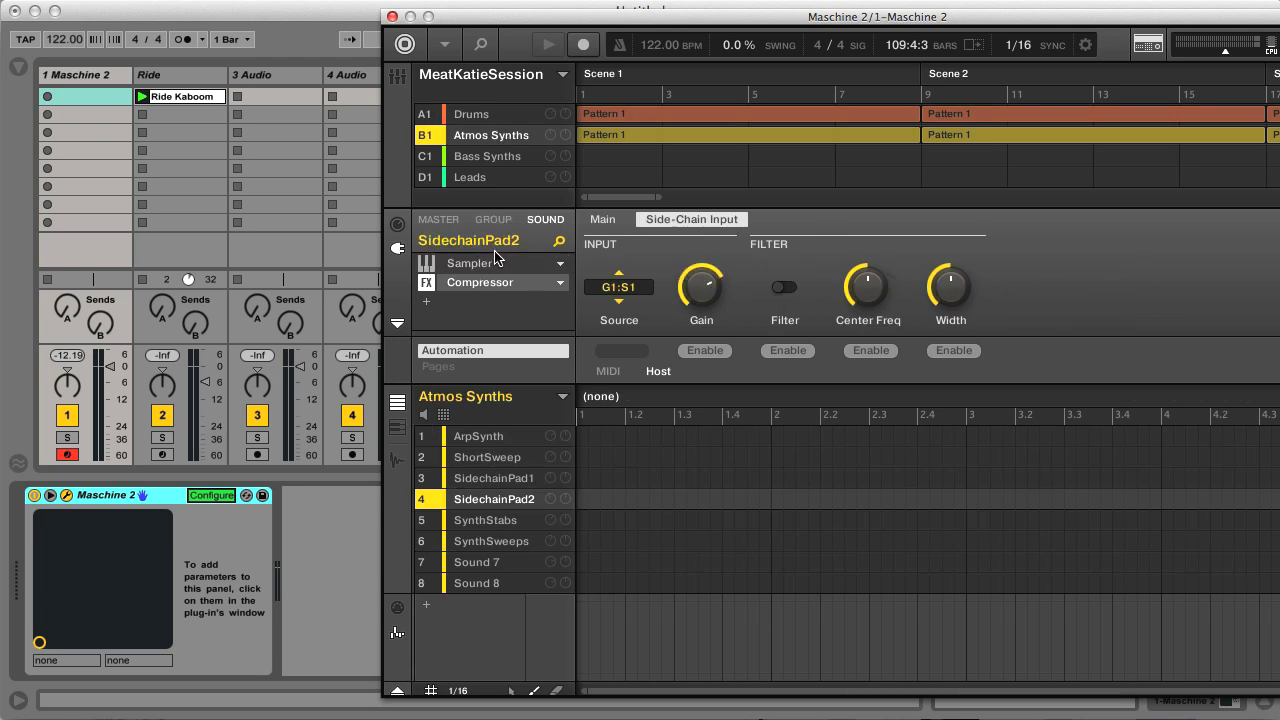
left_click(397, 224)
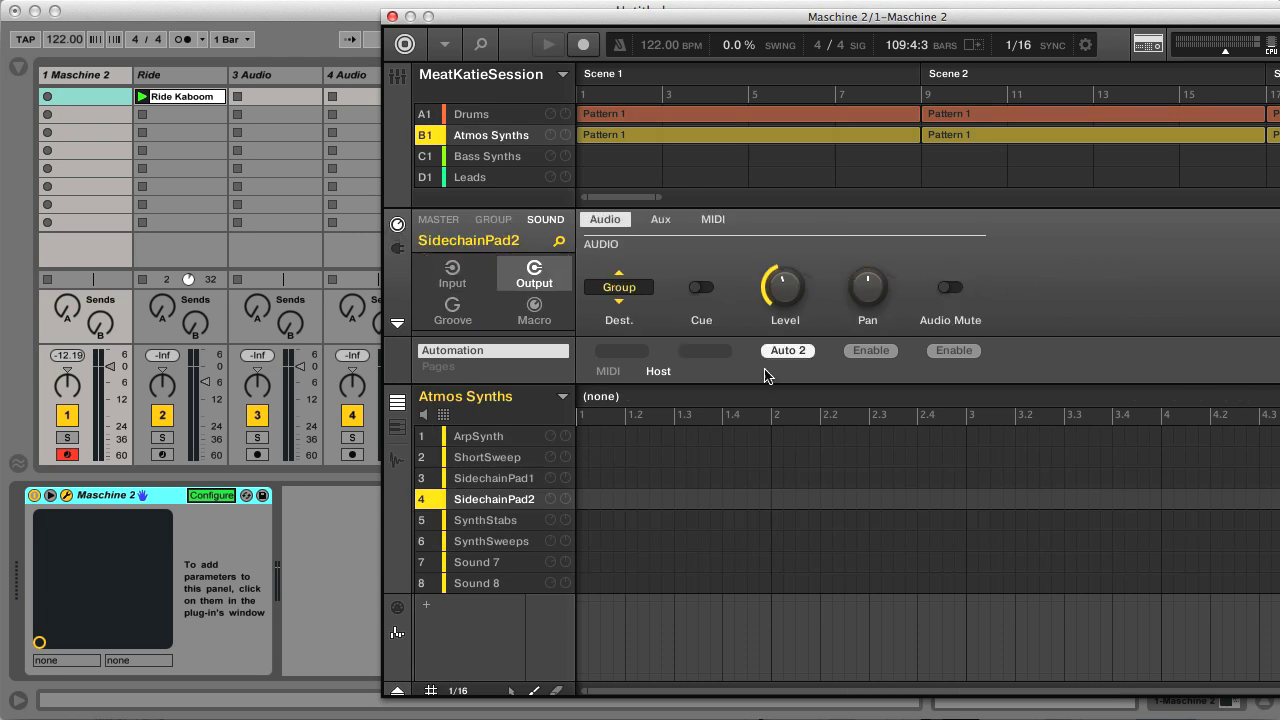
left_click(531, 484)
left_click(784, 290)
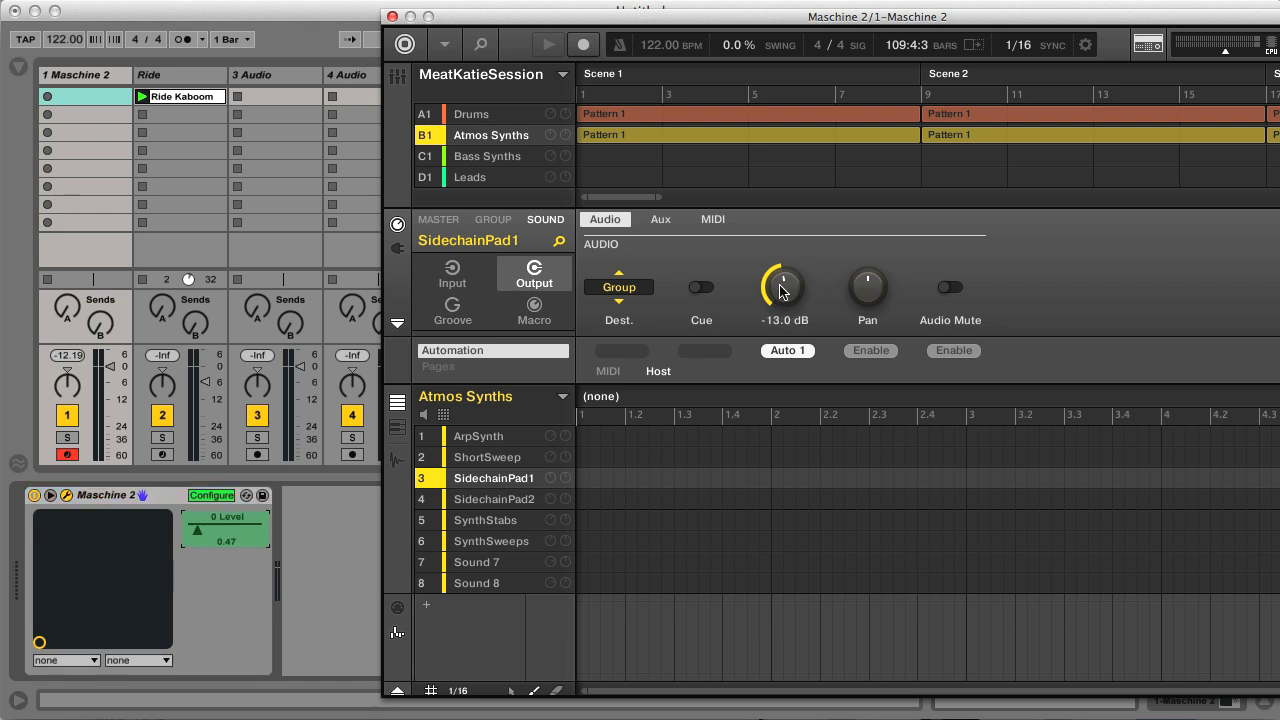
left_click(520, 500)
left_click(787, 292)
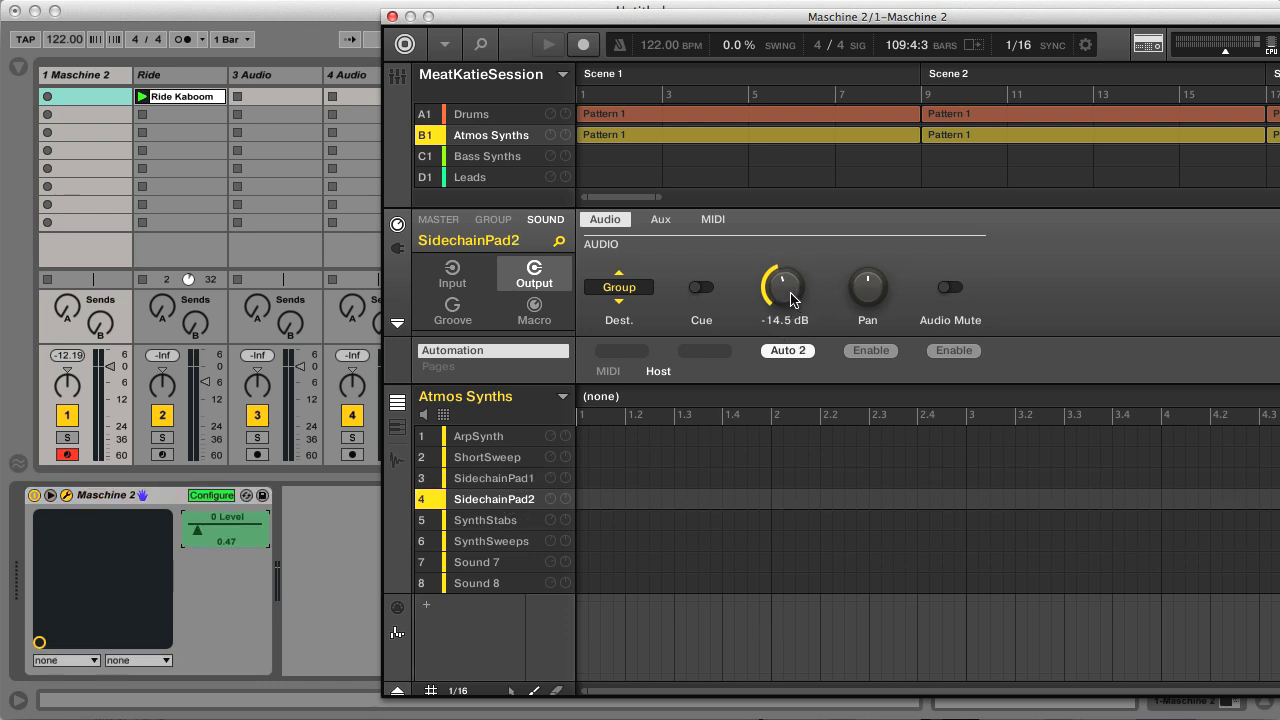
left_click(498, 114)
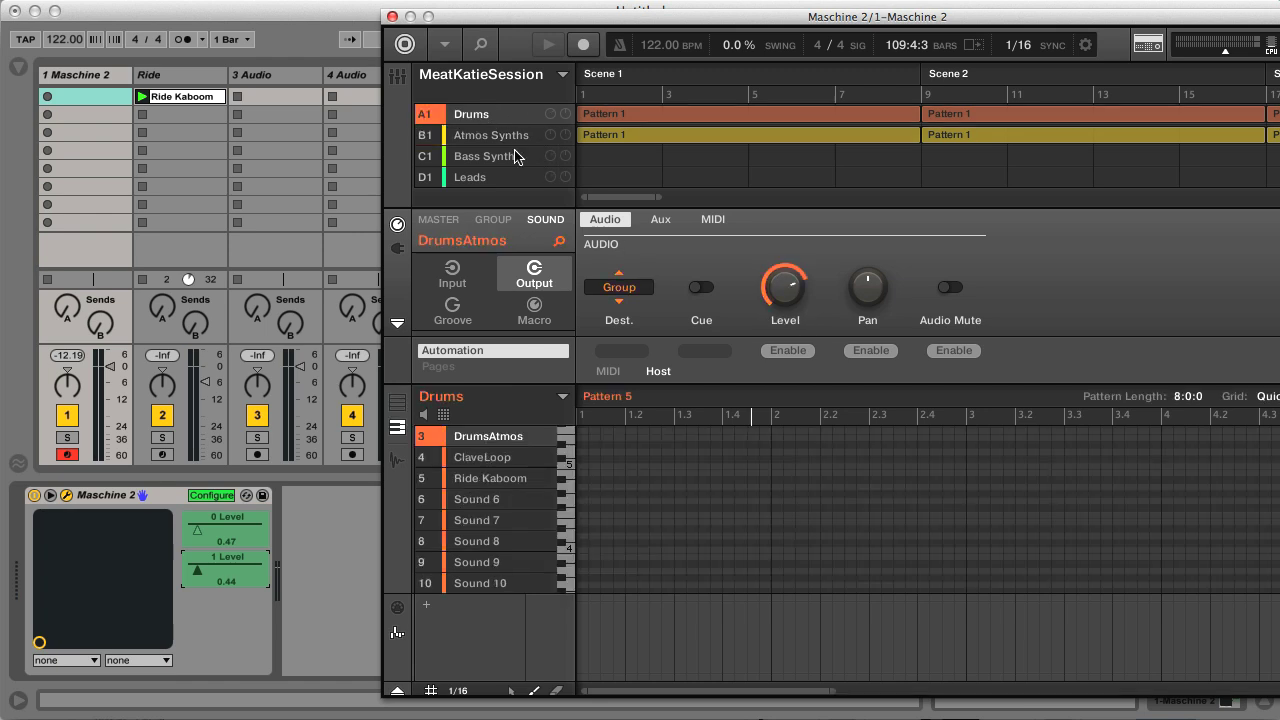
left_click(493, 220)
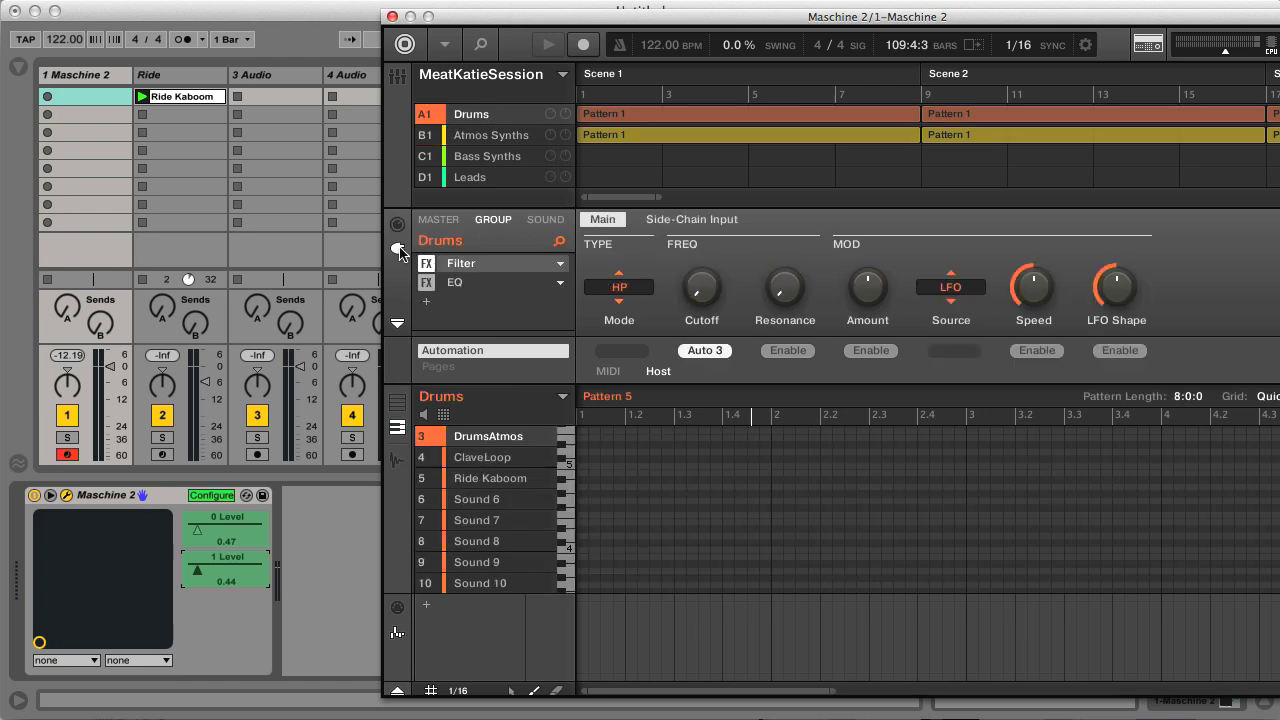
- Expose the Drums Cutoff, then automate Maschine 2's 0 Level ramping up to bar 17
left_click(697, 297)
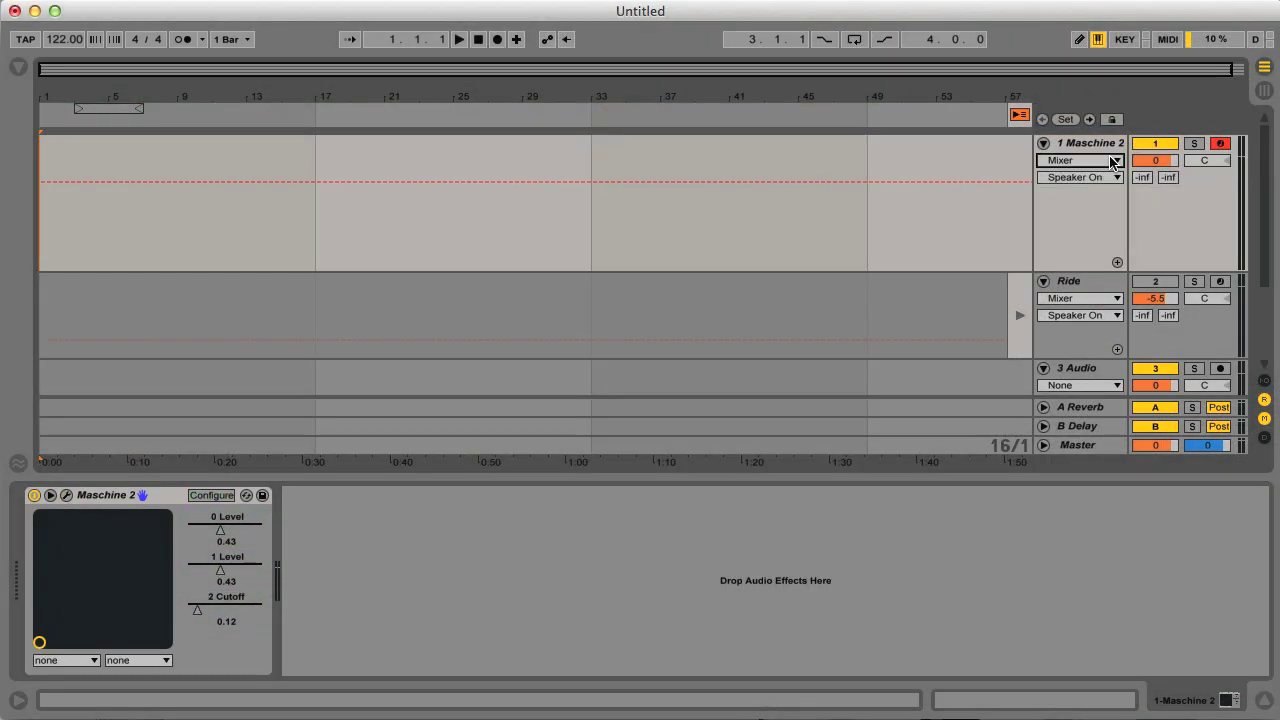
left_click(1085, 160)
left_click(1085, 189)
left_click(1088, 177)
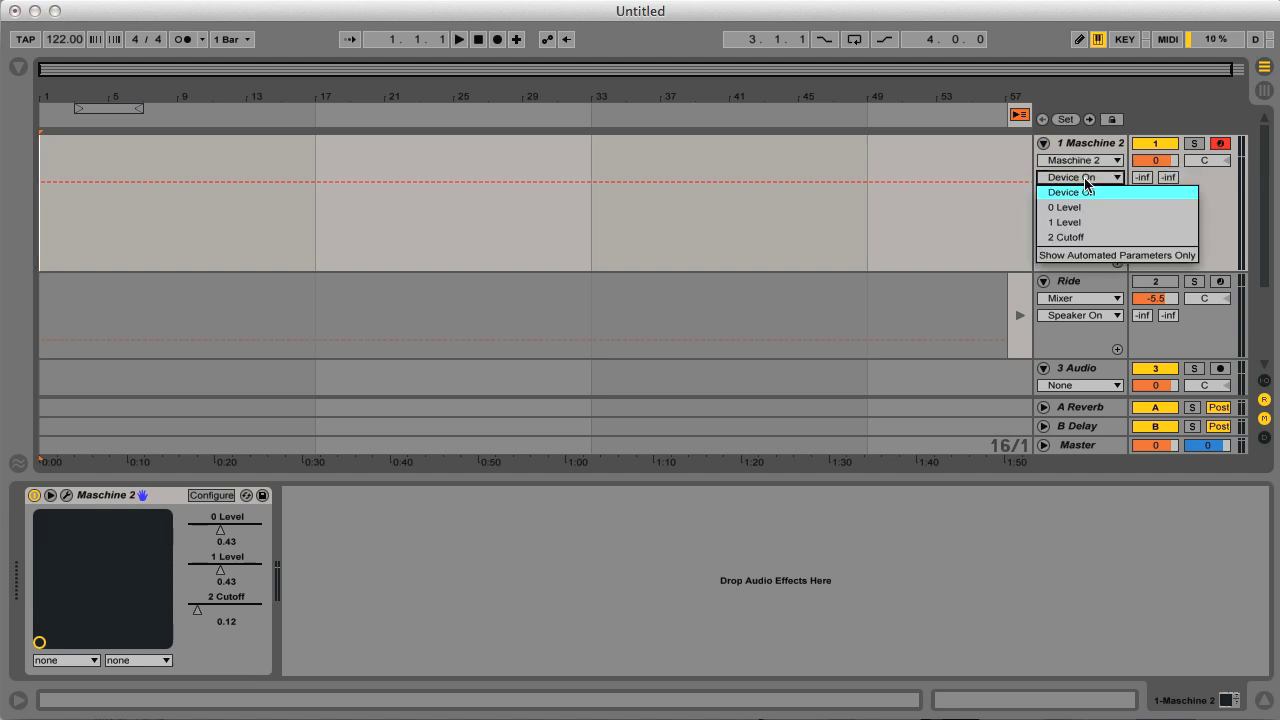
left_click(1074, 234)
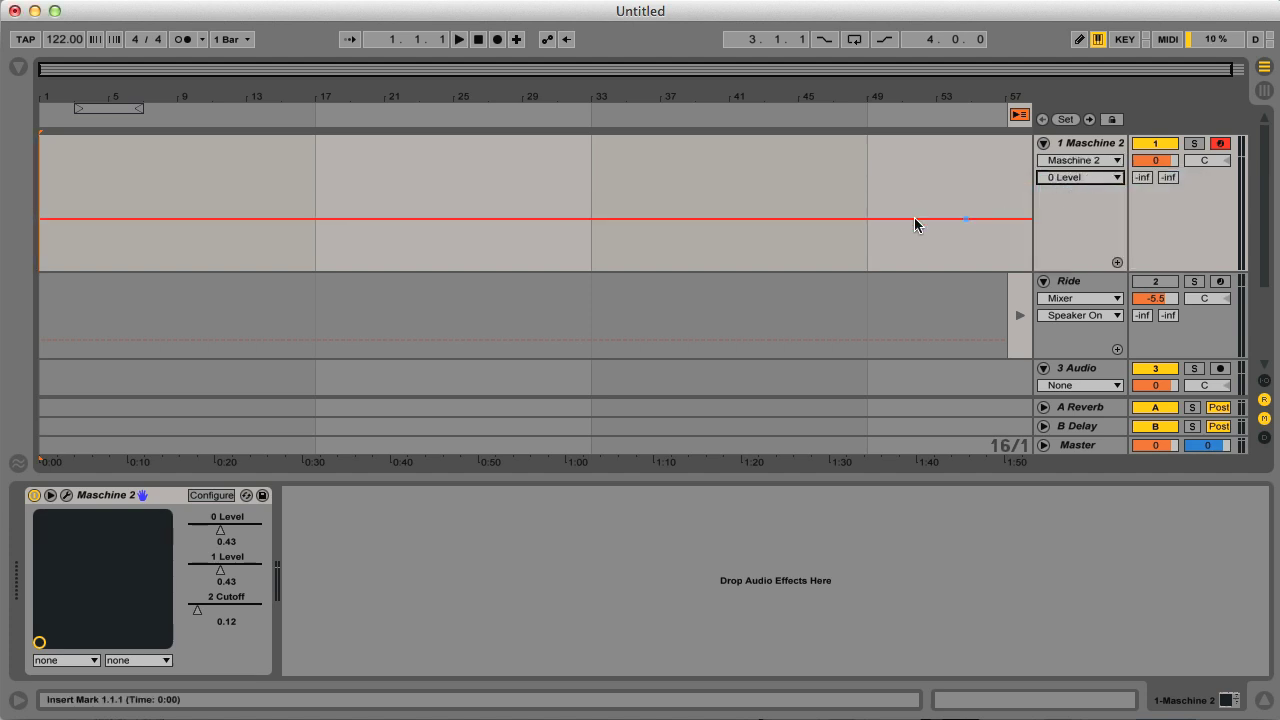
left_click(314, 220)
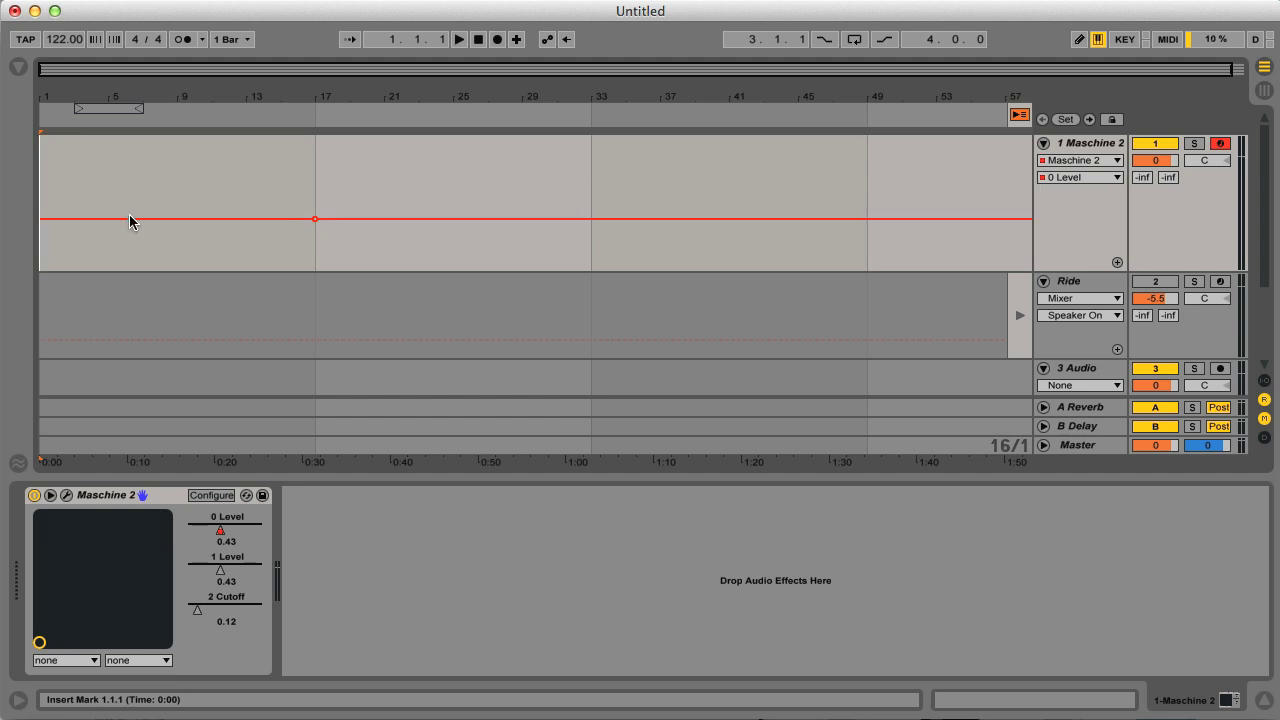
left_click_drag(41, 218, 41, 268)
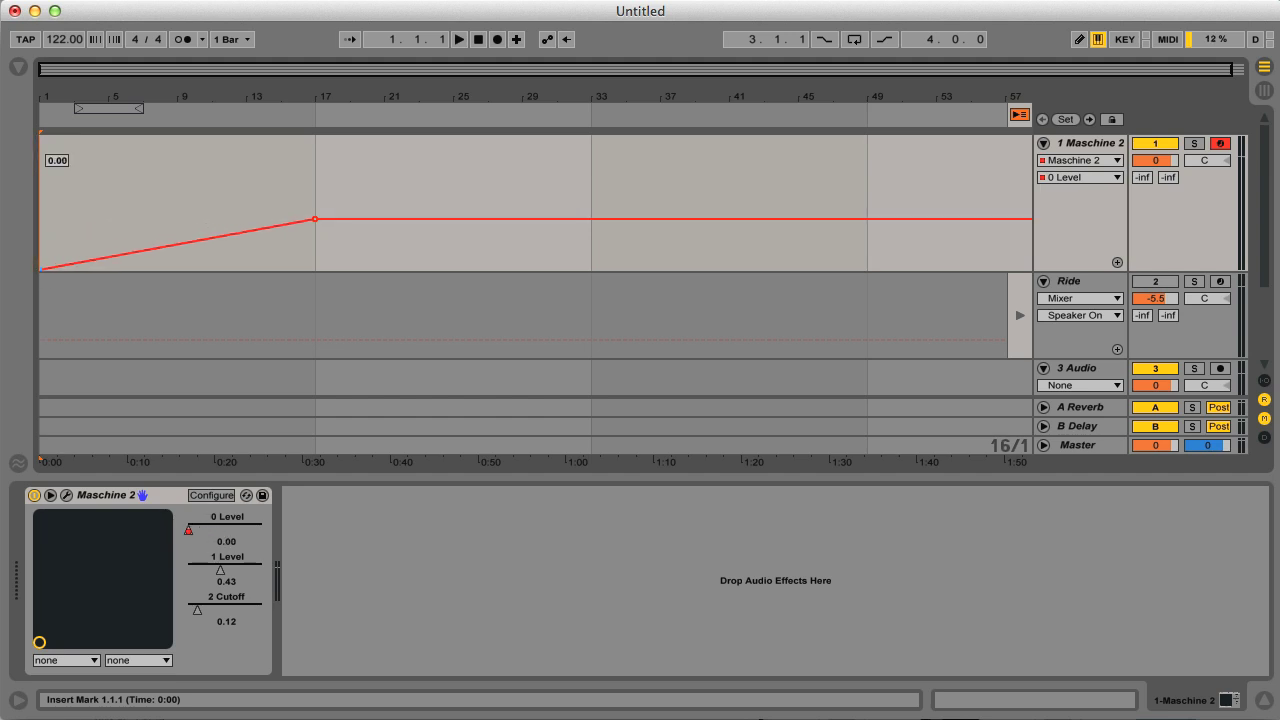
- Give 0 Level its own lane and add a 1 Level ramp to bar 17 in another lane
left_click(1117, 262)
left_click(1083, 190)
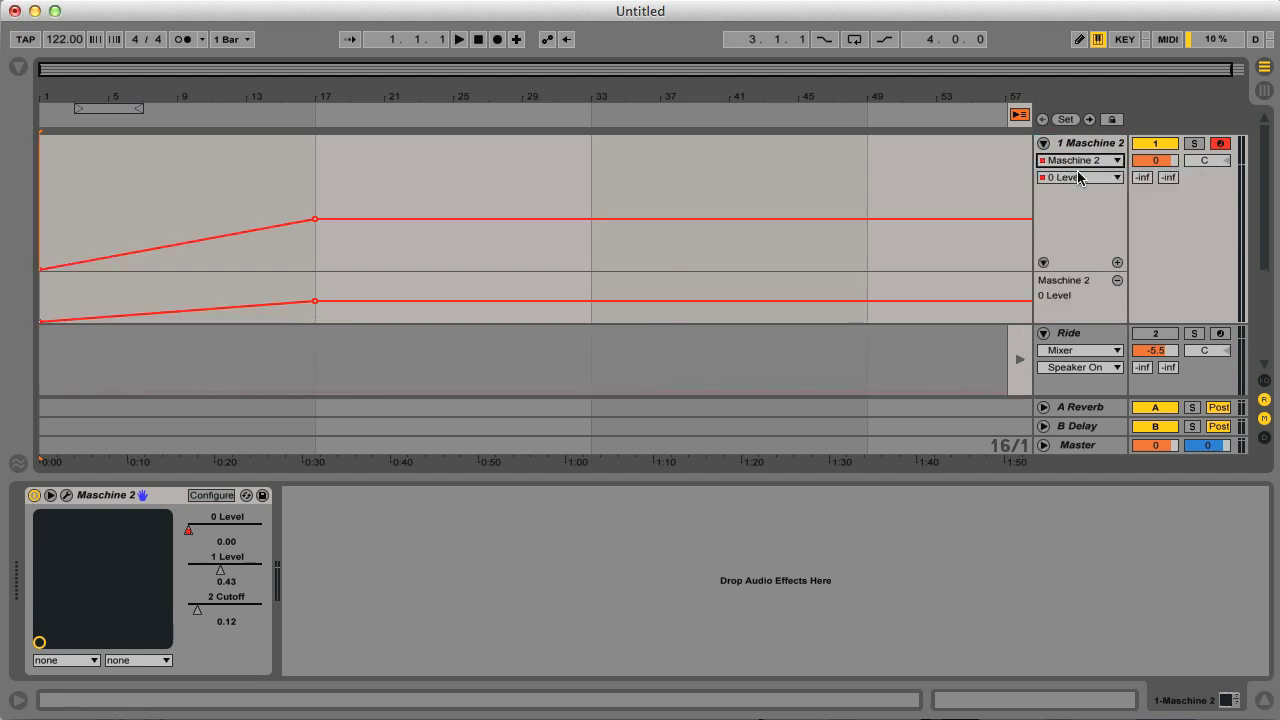
left_click(1080, 177)
left_click(1080, 220)
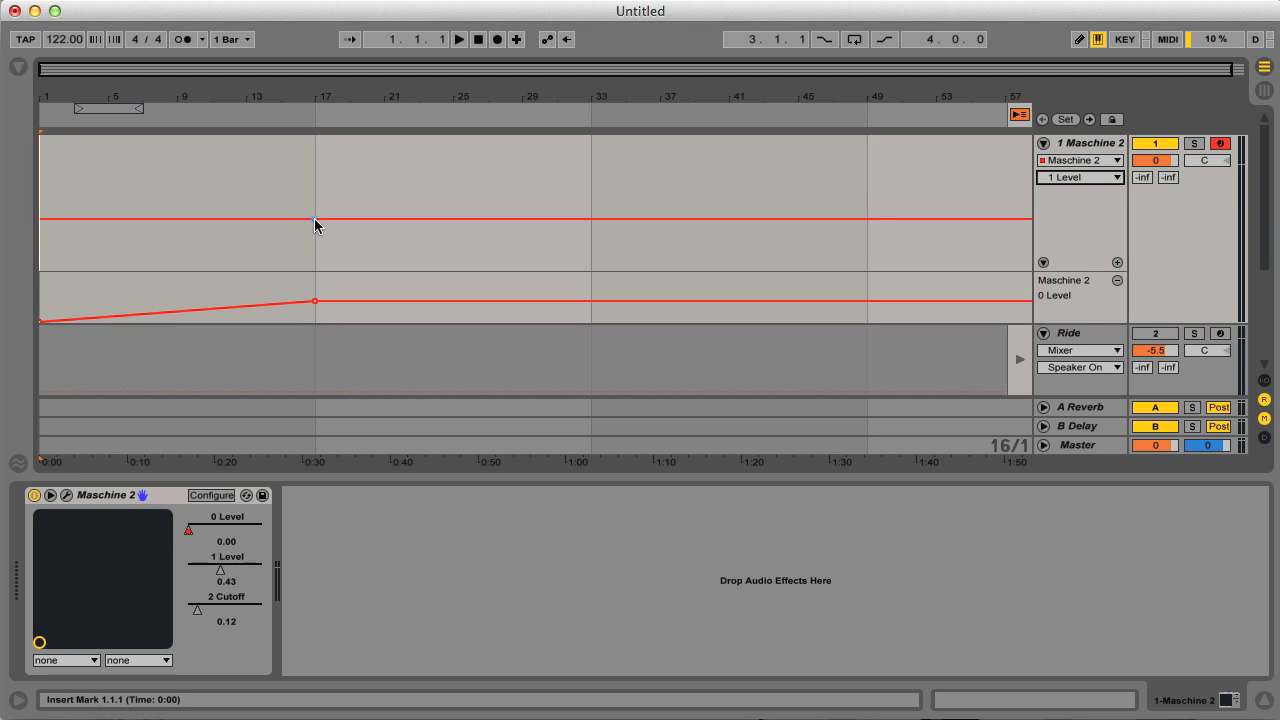
left_click_drag(52, 223, 41, 270)
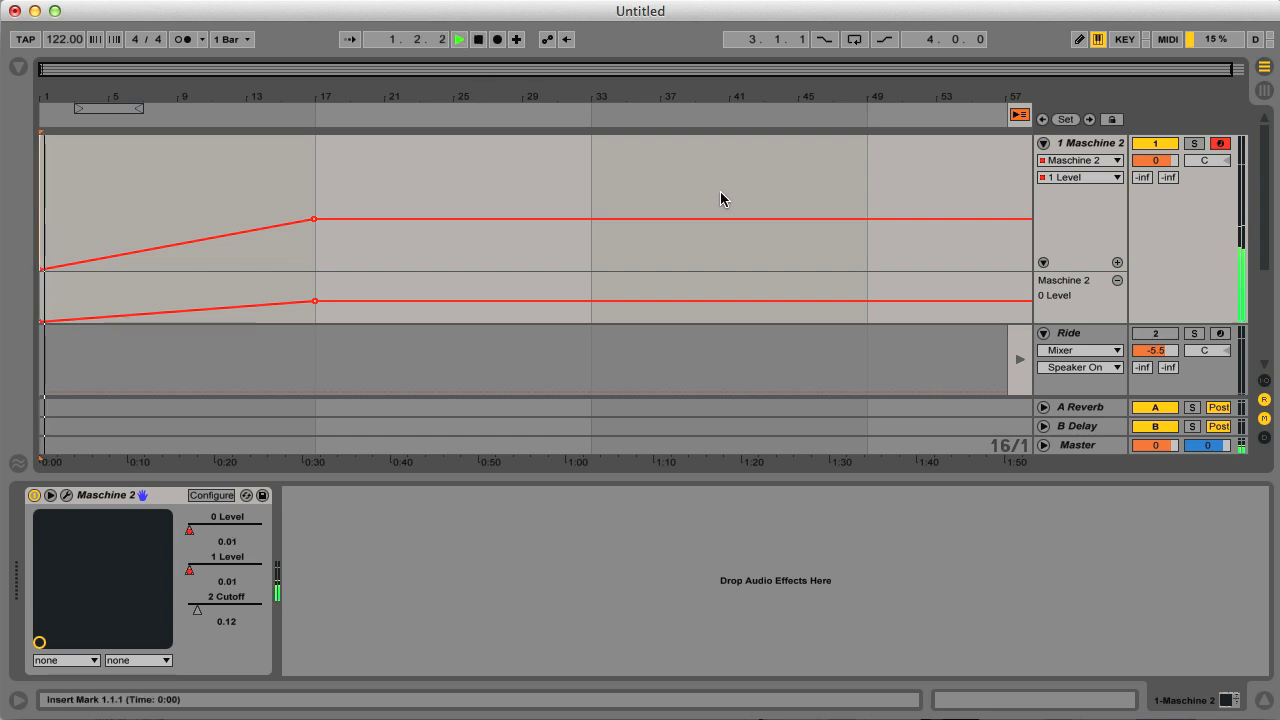
left_click(1117, 263)
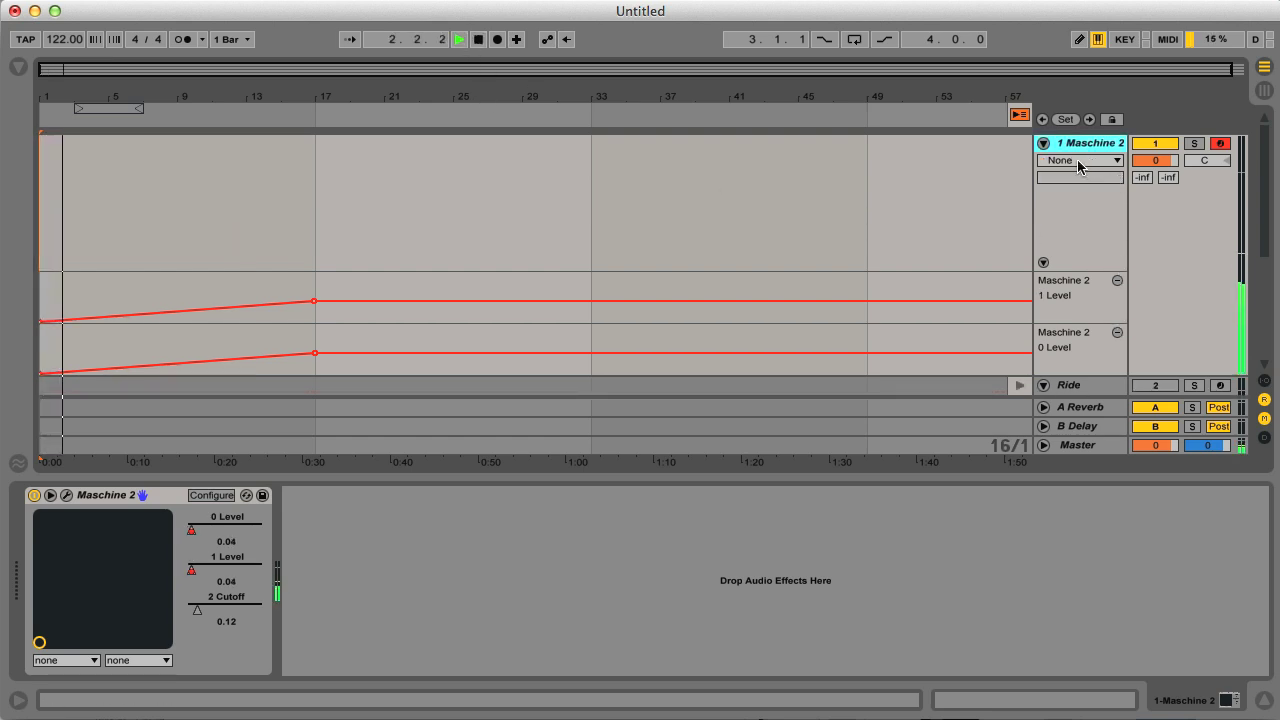
left_click(1078, 162)
left_click(1075, 189)
- Draw a 2 Cutoff envelope holding 0.41 over bars 1–17, then dropping lower afterward
left_click(1077, 179)
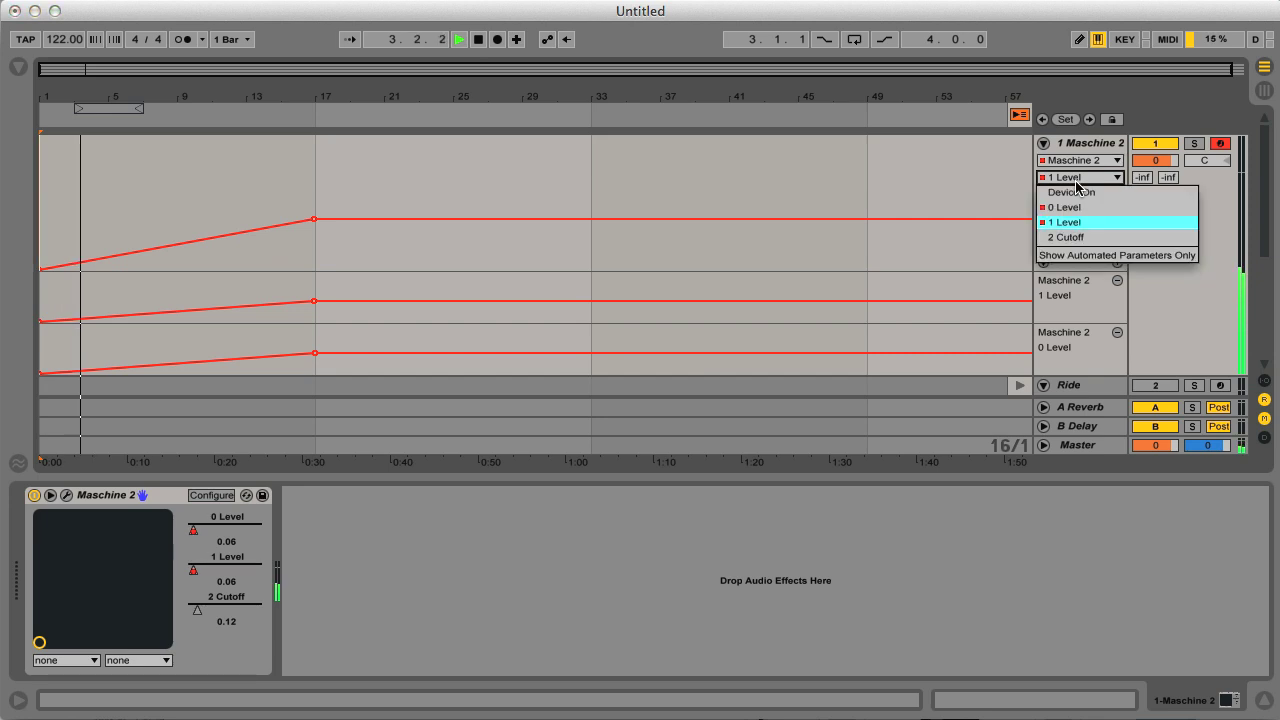
left_click(1070, 237)
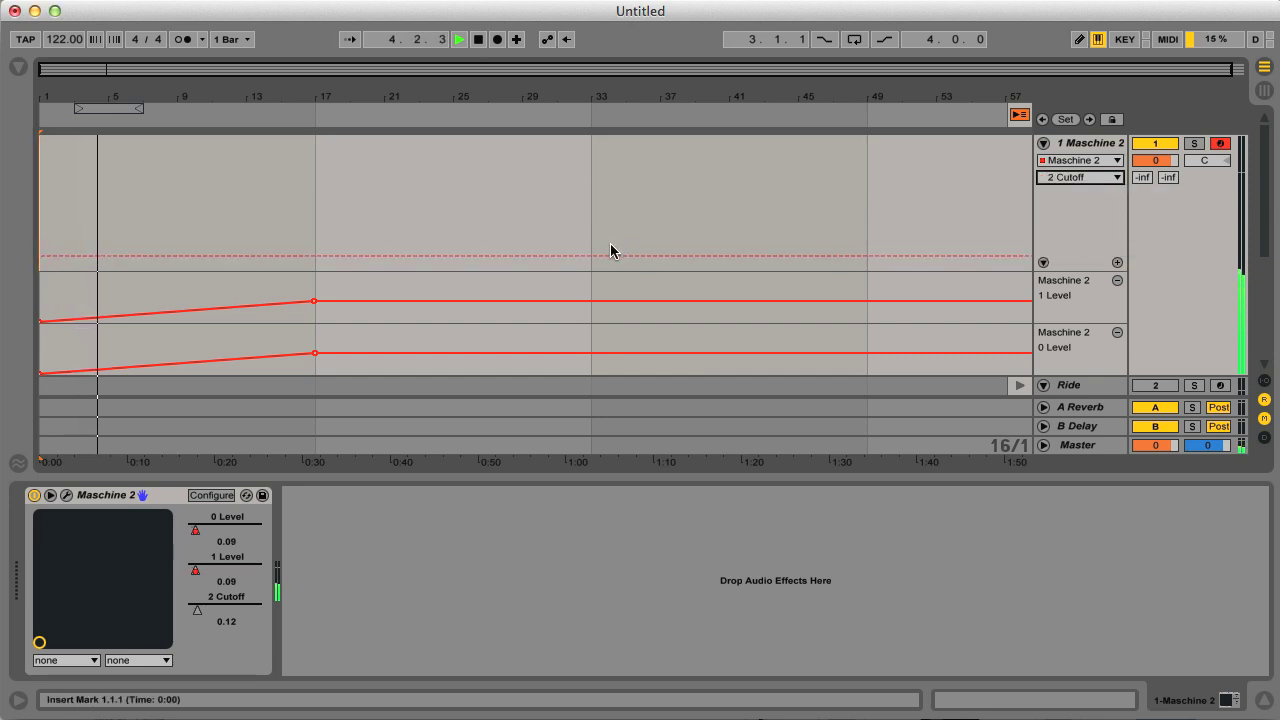
key("b")
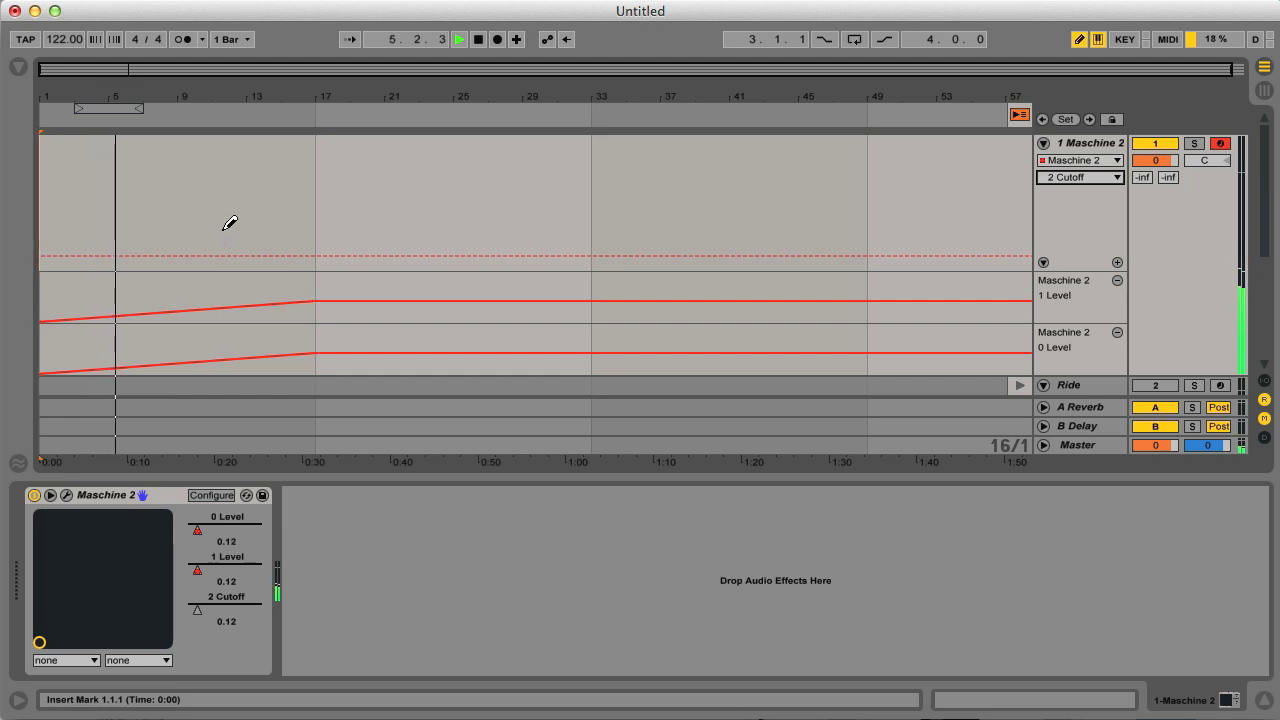
left_click(229, 222)
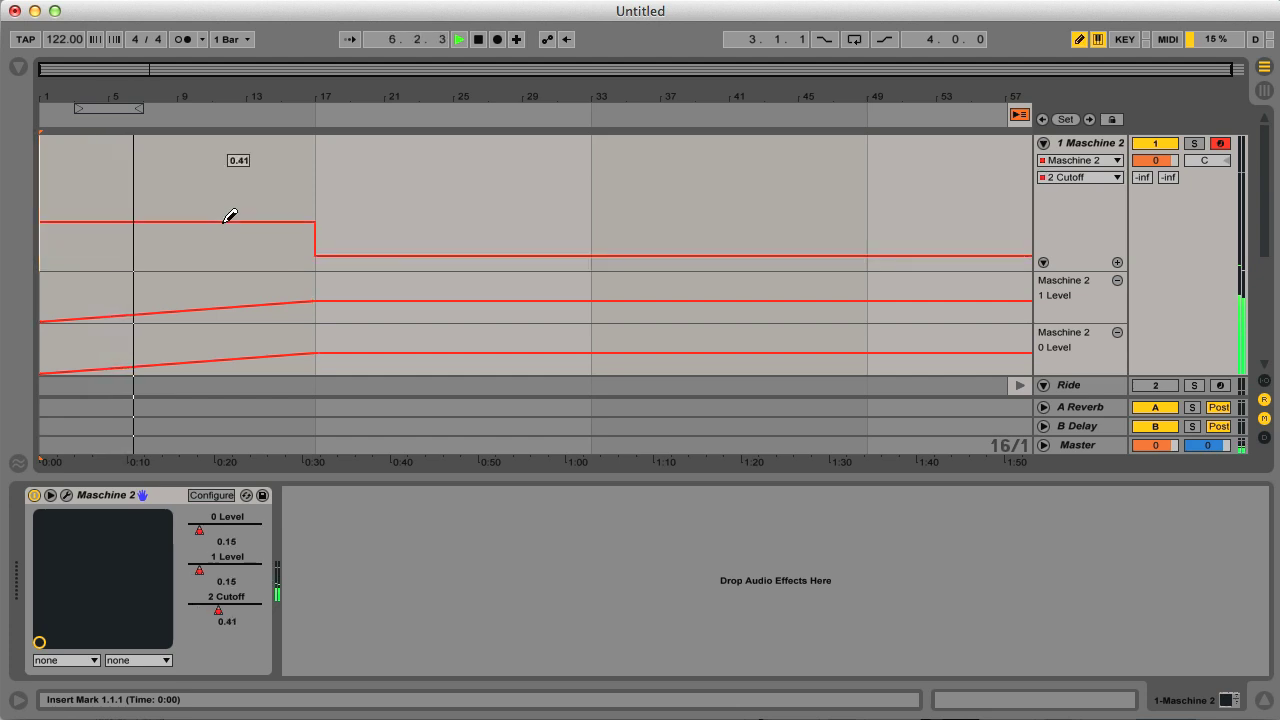
key("b")
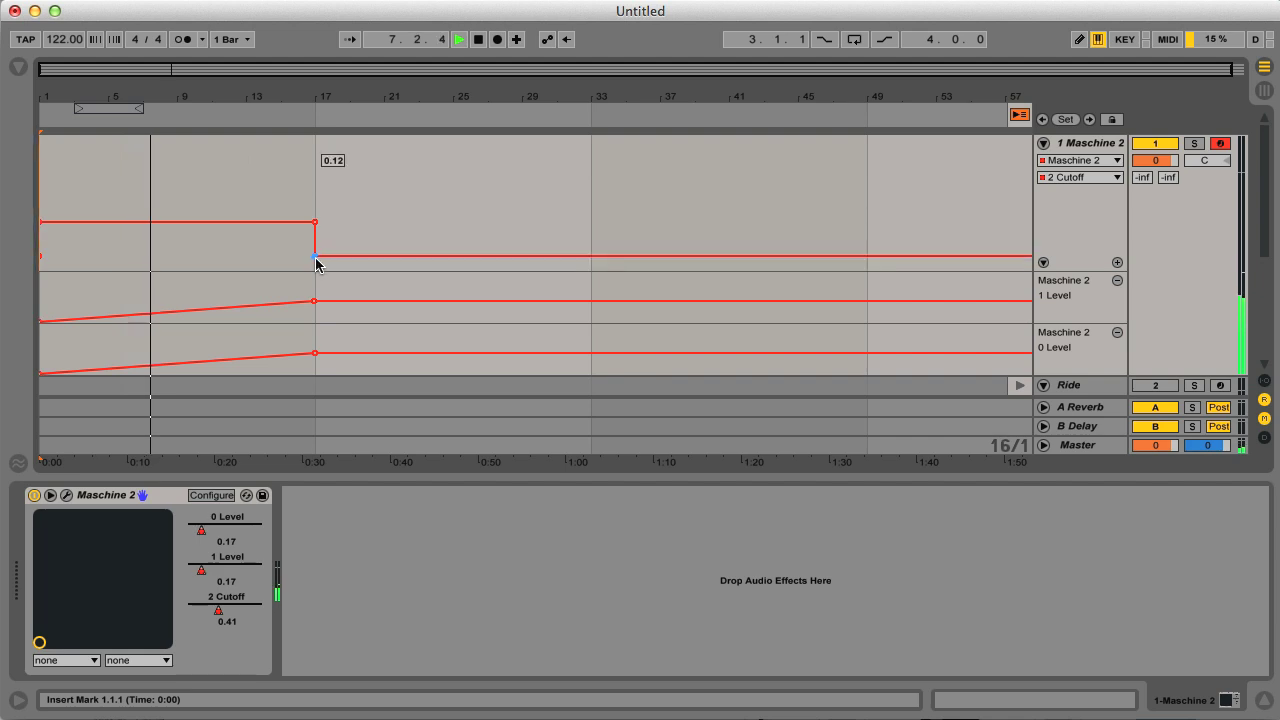
left_click_drag(316, 262, 316, 275)
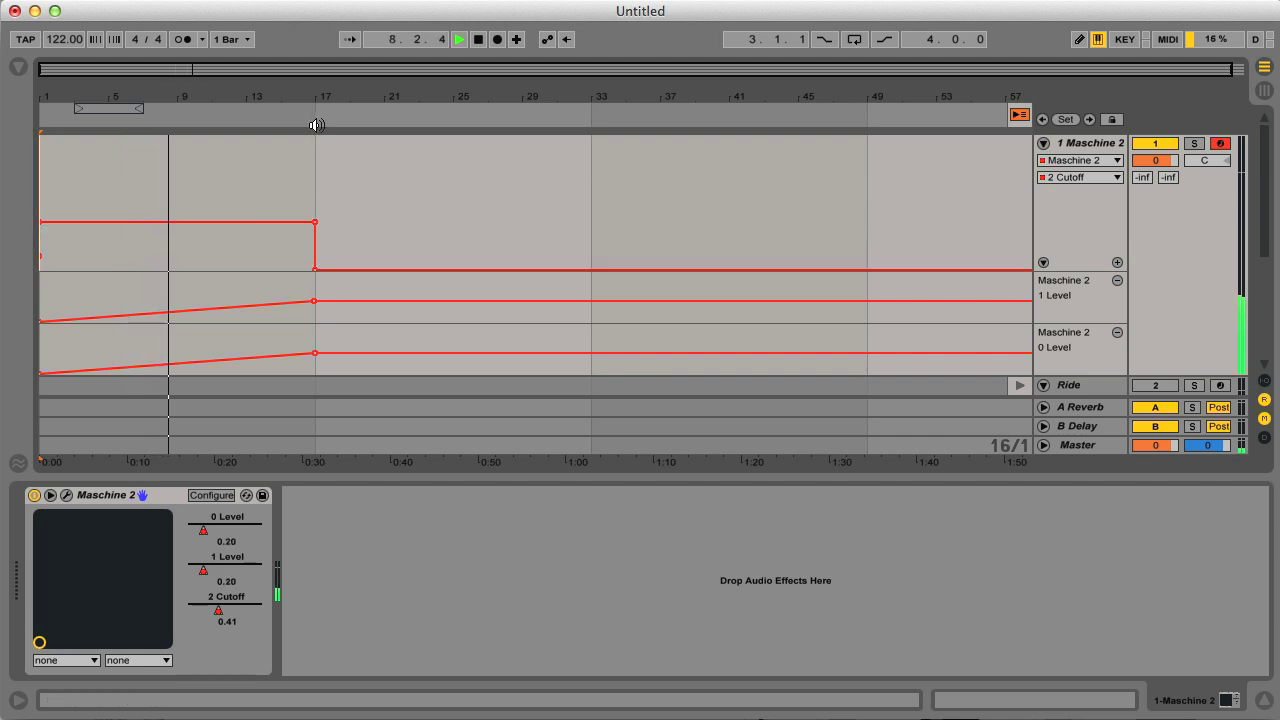
- Reshape 2 Cutoff to rise from bar 15 to a 0.92 peak at bar 17, then stop playback
scroll(385, 95, "up", 5)
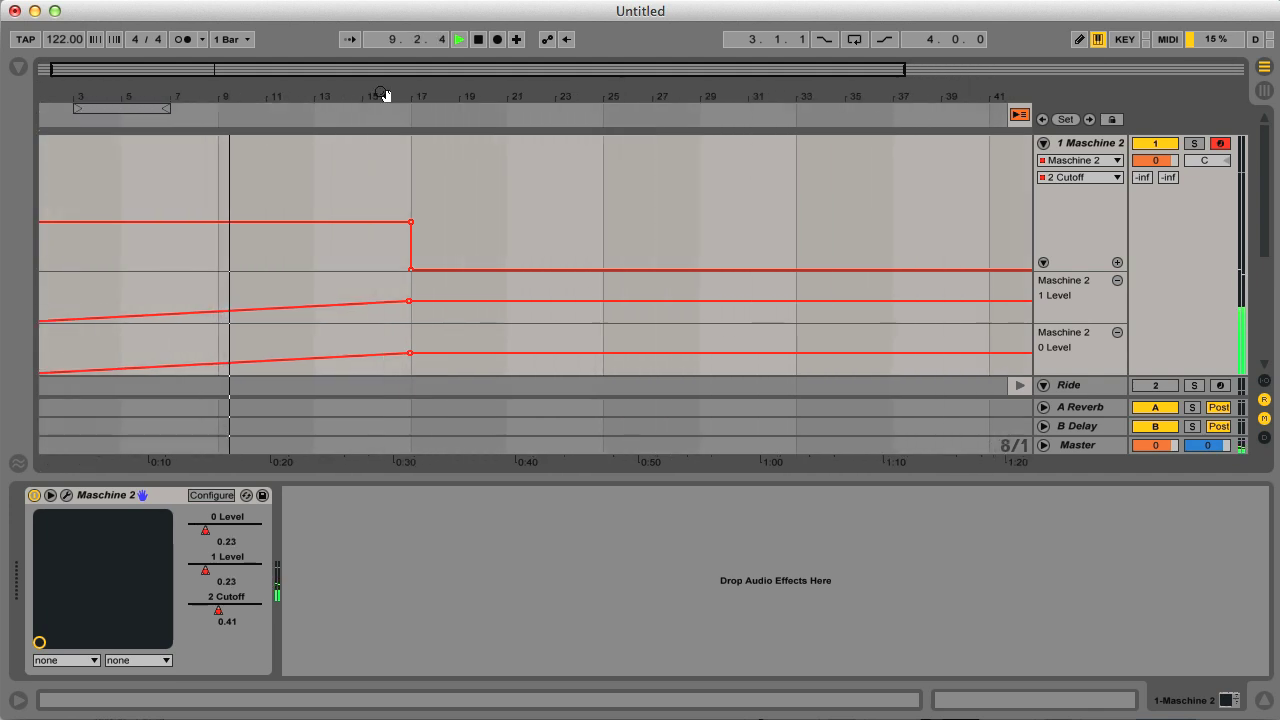
scroll(385, 95, "up", 5)
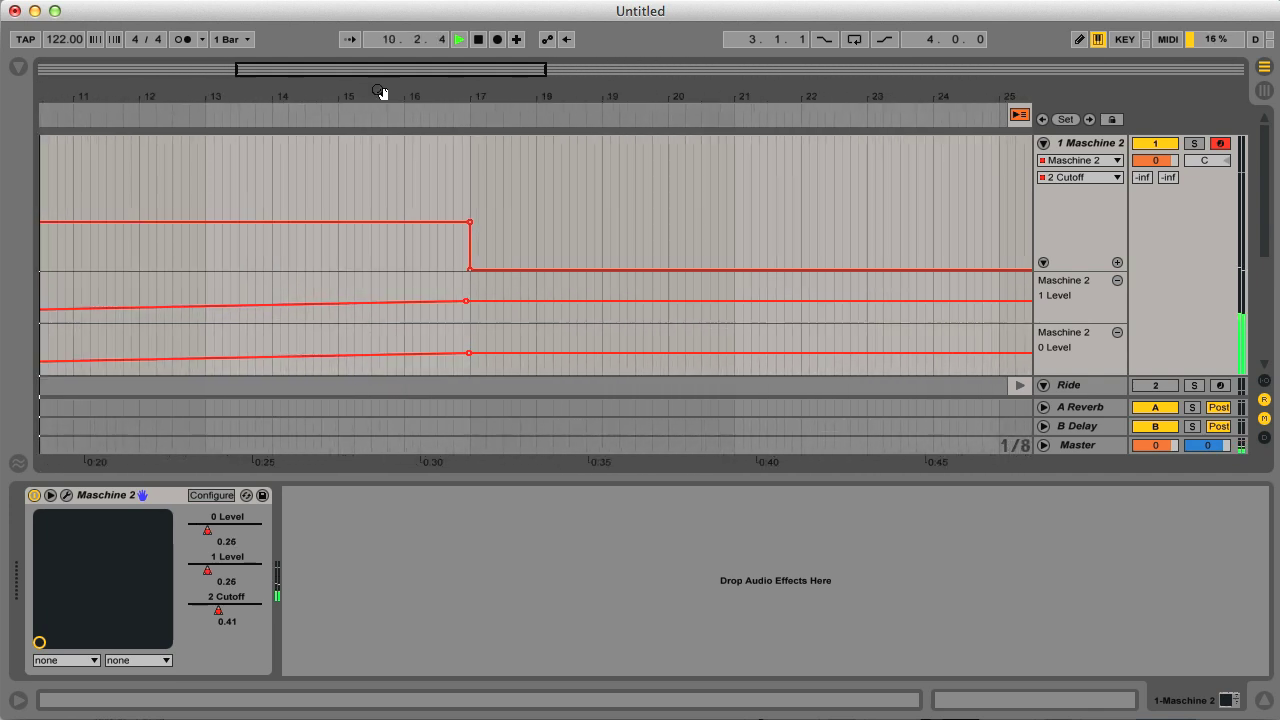
left_click(337, 222)
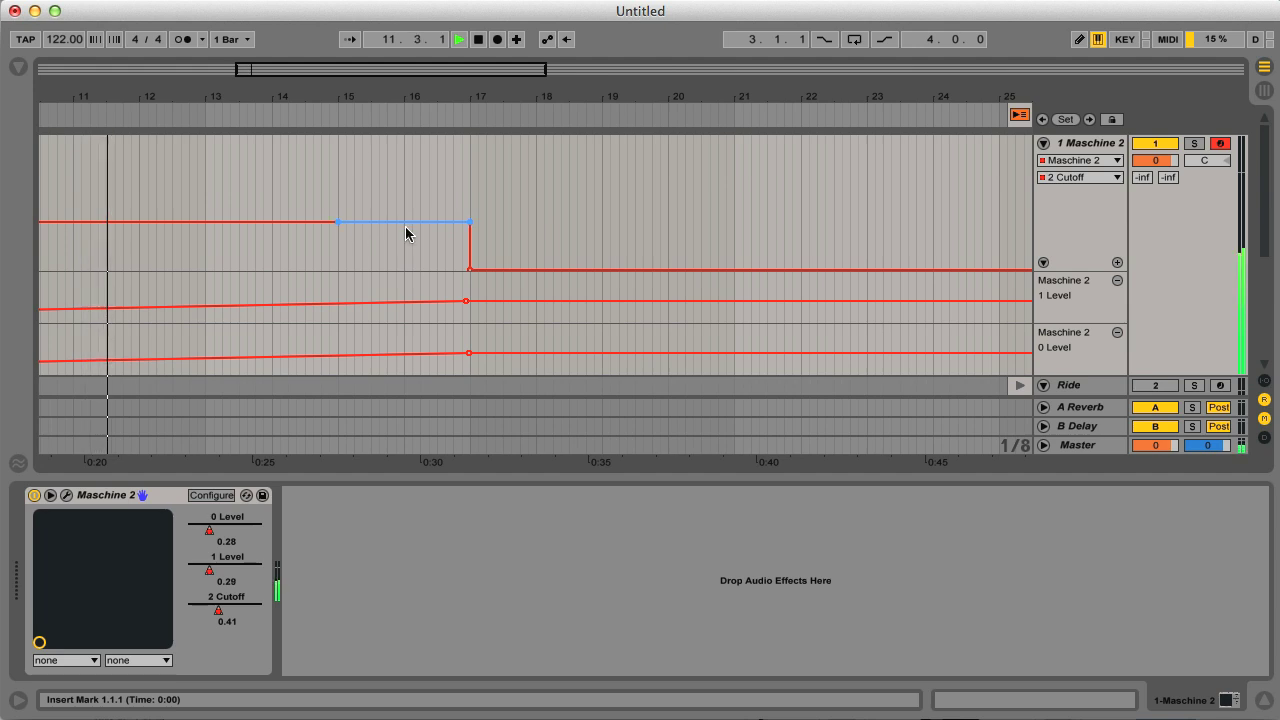
left_click_drag(469, 221, 470, 161)
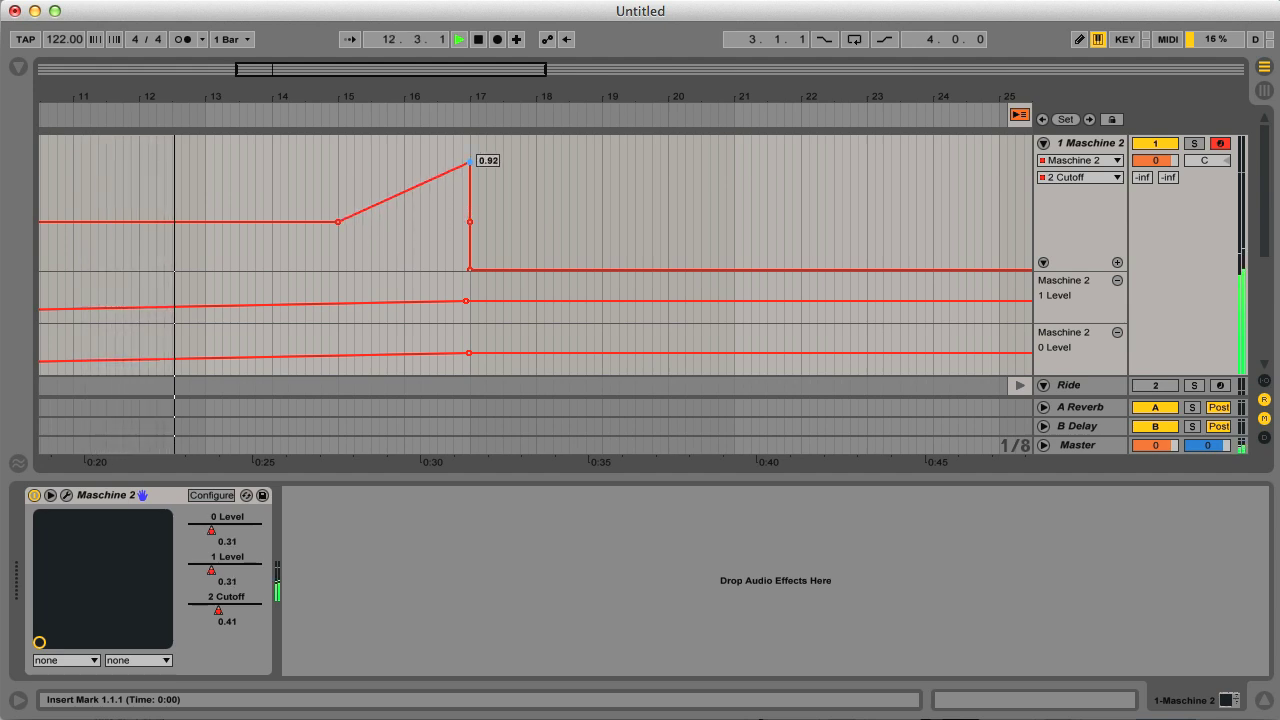
left_click(405, 196)
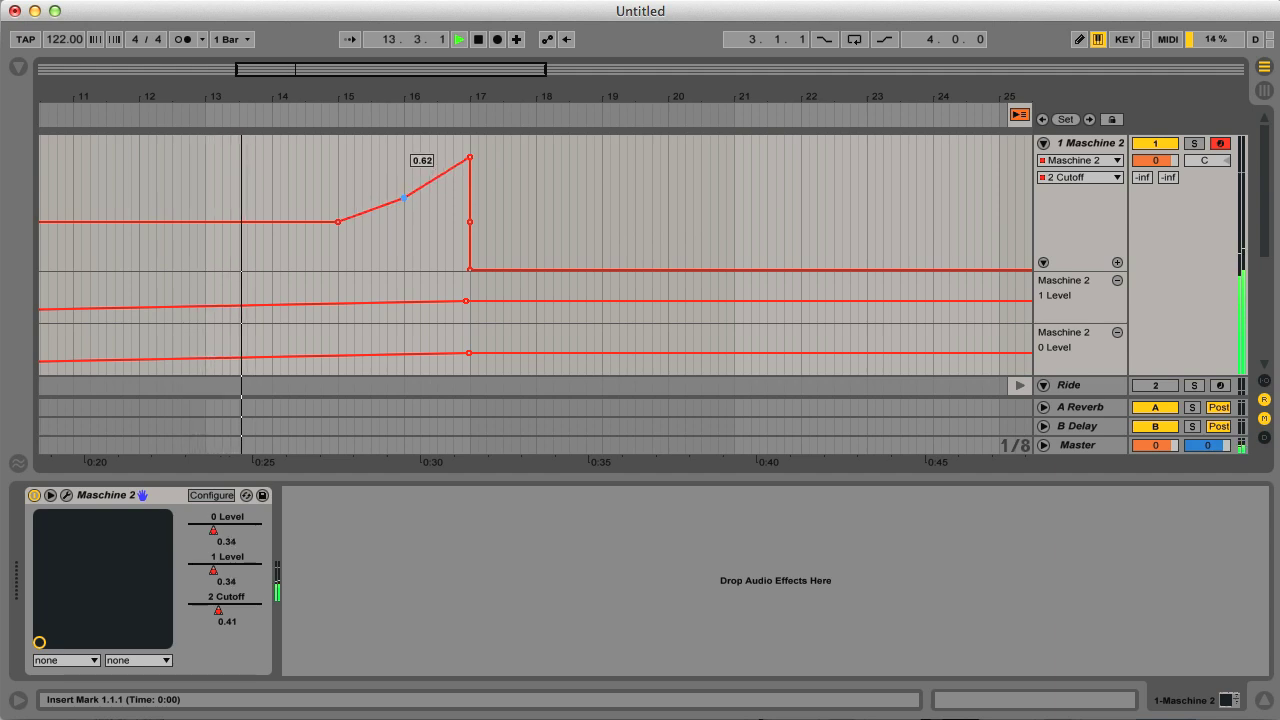
left_click_drag(403, 197, 405, 202)
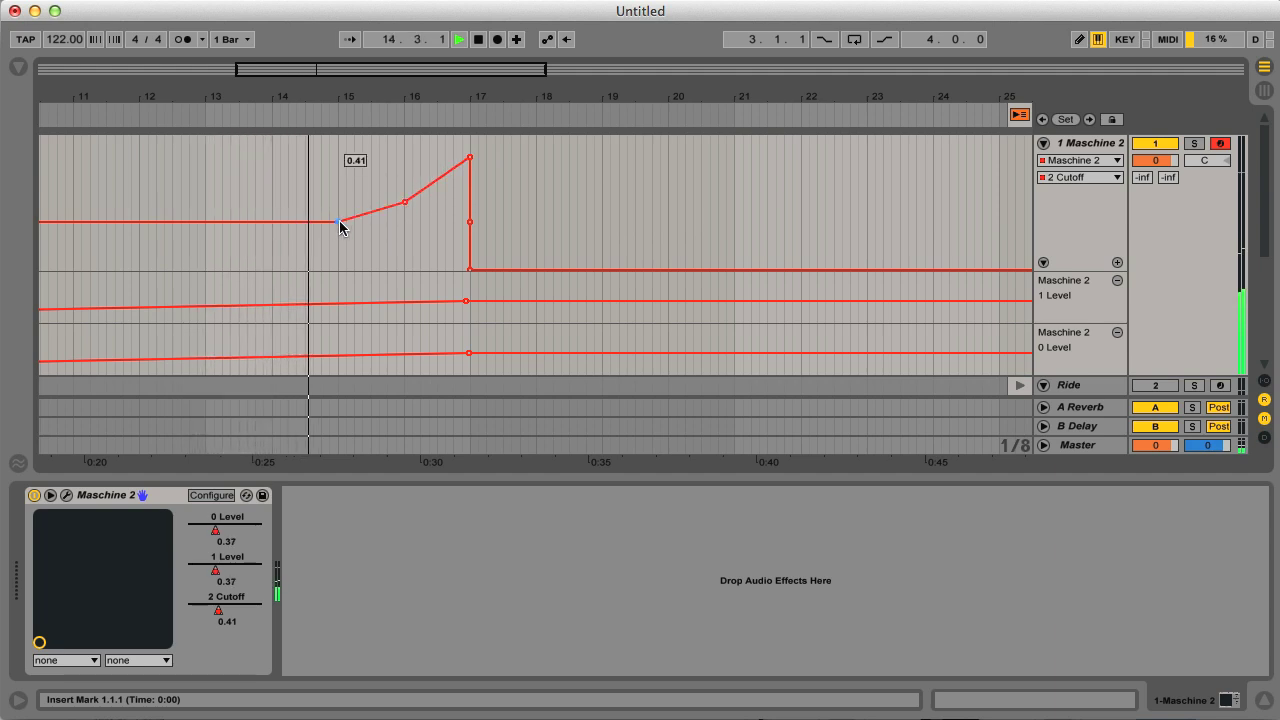
left_click(339, 221)
key("super+z")
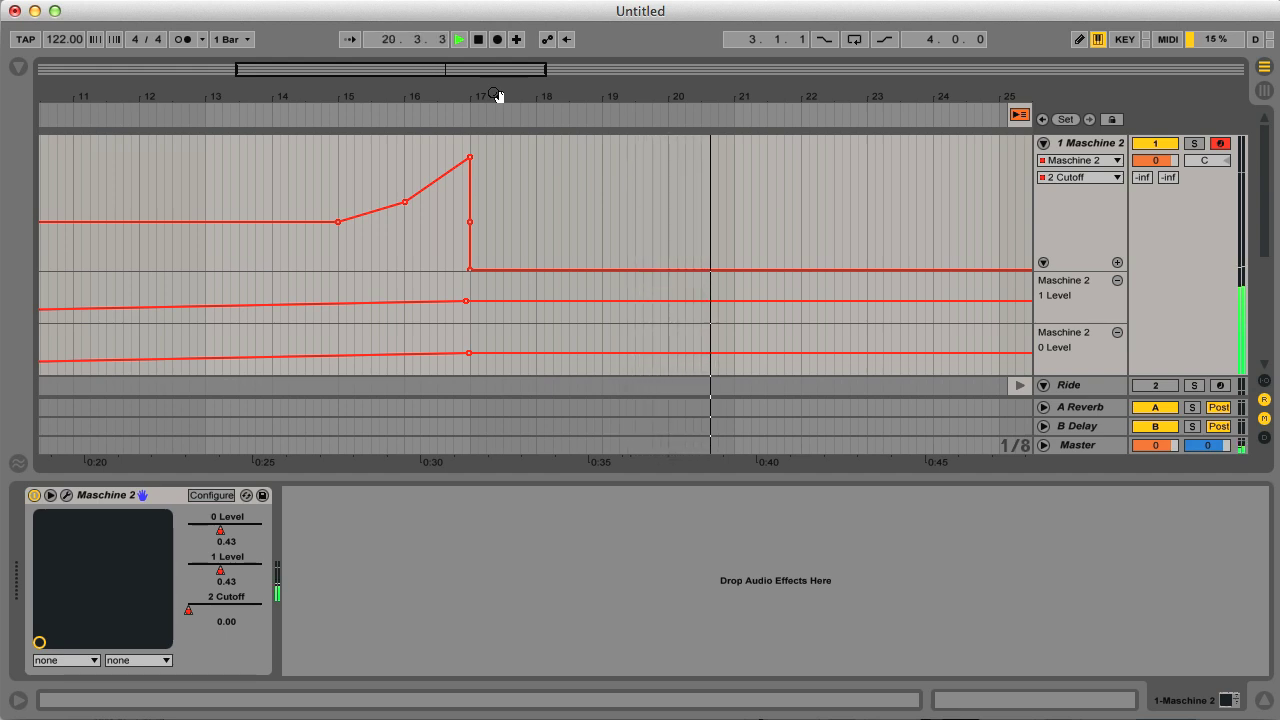
key("space")
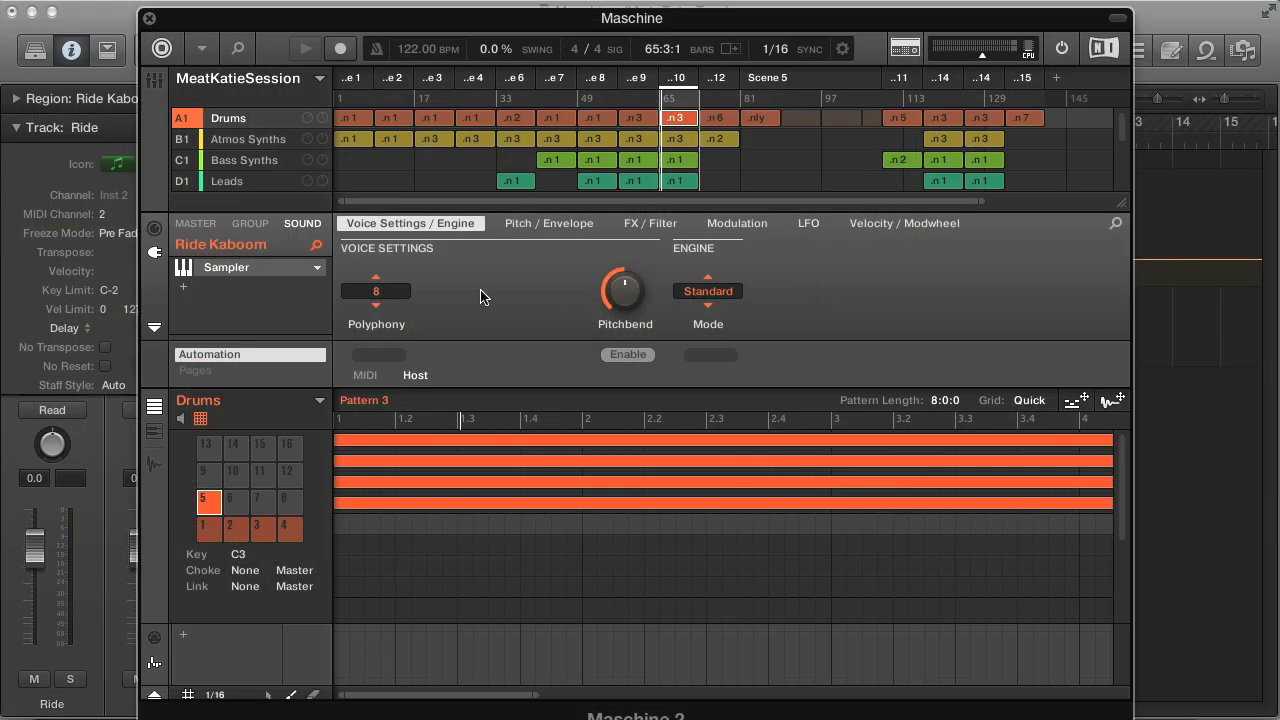
- Move Maschine aside and briefly check Logic's Mixer window
left_click_drag(410, 24, 780, 32)
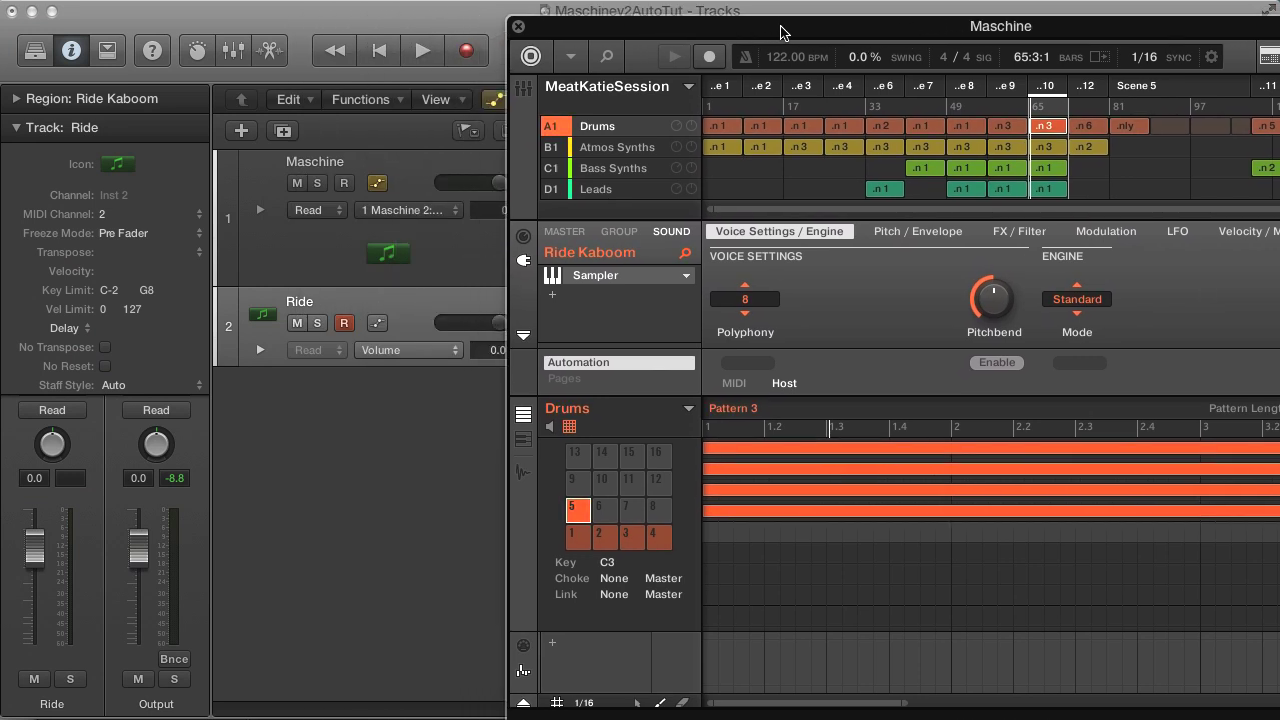
left_click(398, 308)
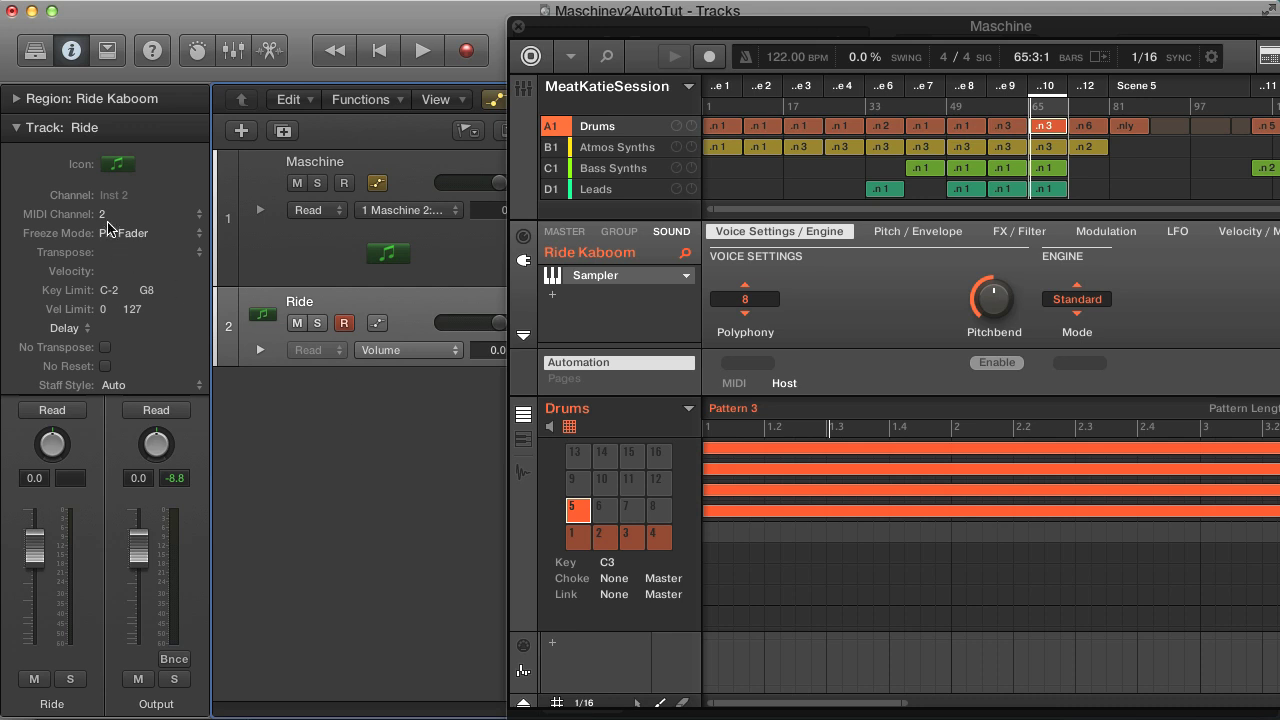
key("super+2")
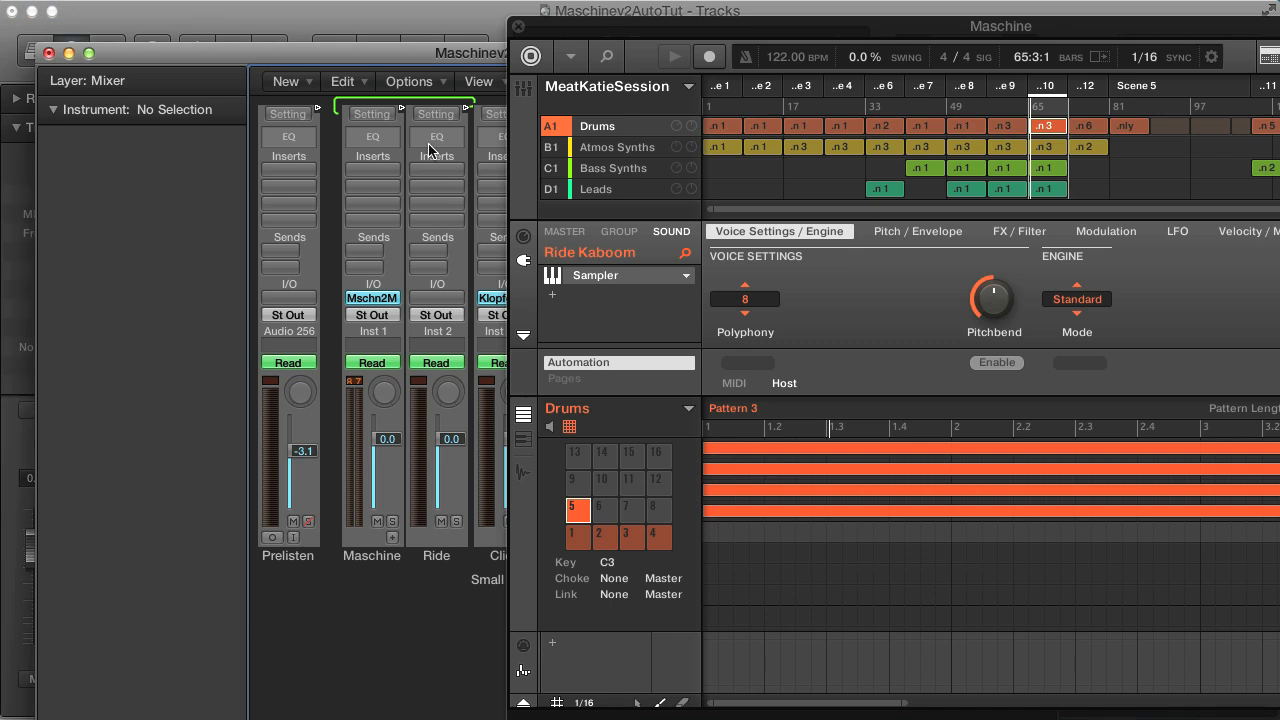
left_click(398, 22)
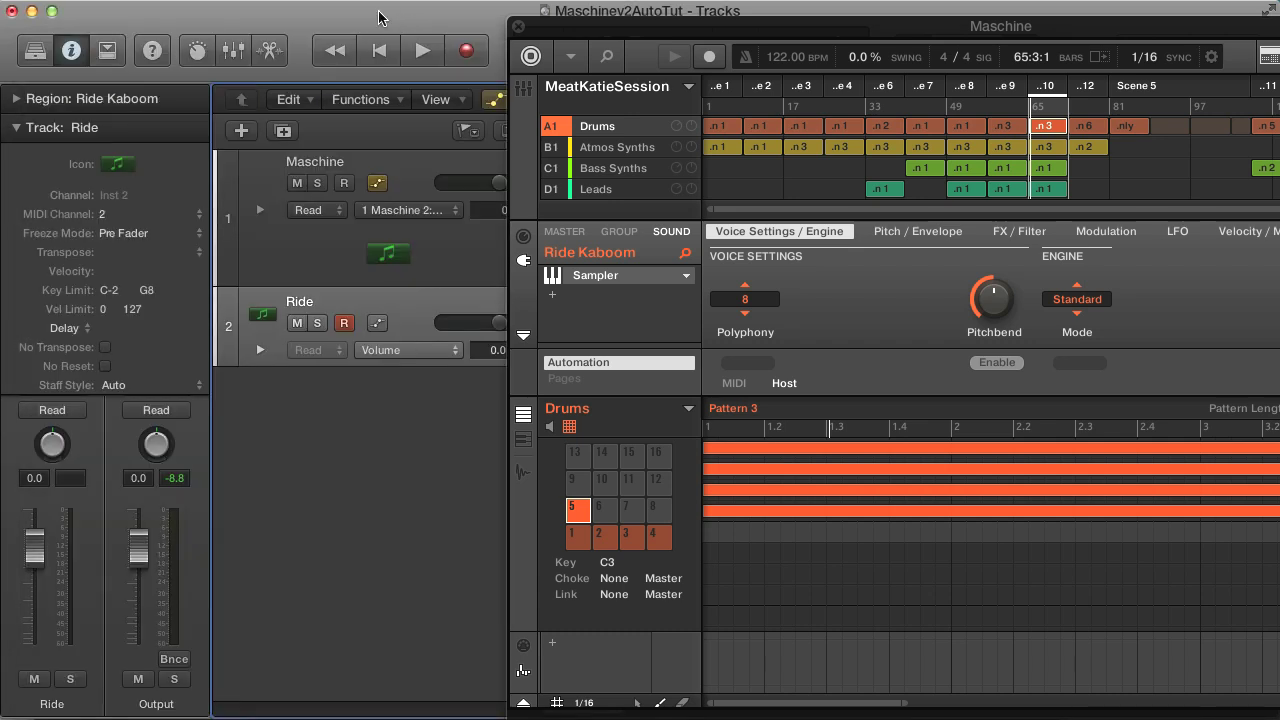
- Show Ride Kaboom's MIDI input on channel 2 and uncover the Ride region
left_click_drag(597, 32, 450, 67)
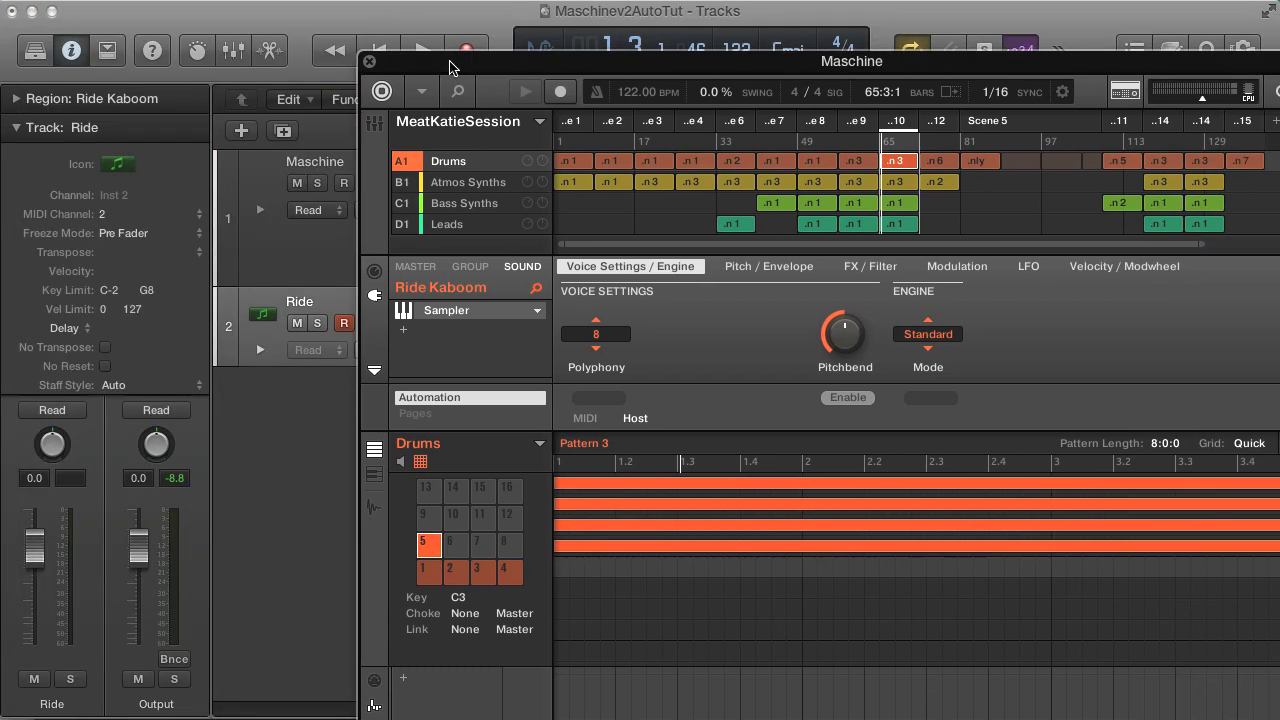
left_click(374, 272)
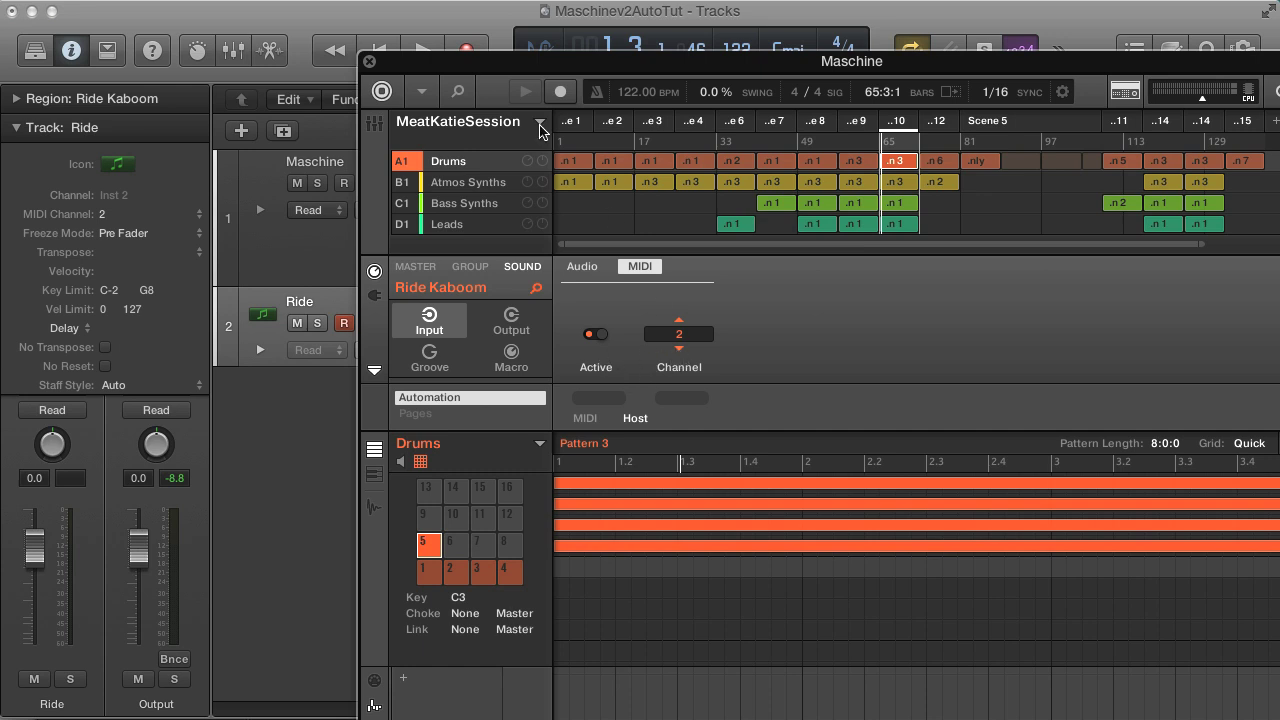
left_click_drag(490, 68, 626, 61)
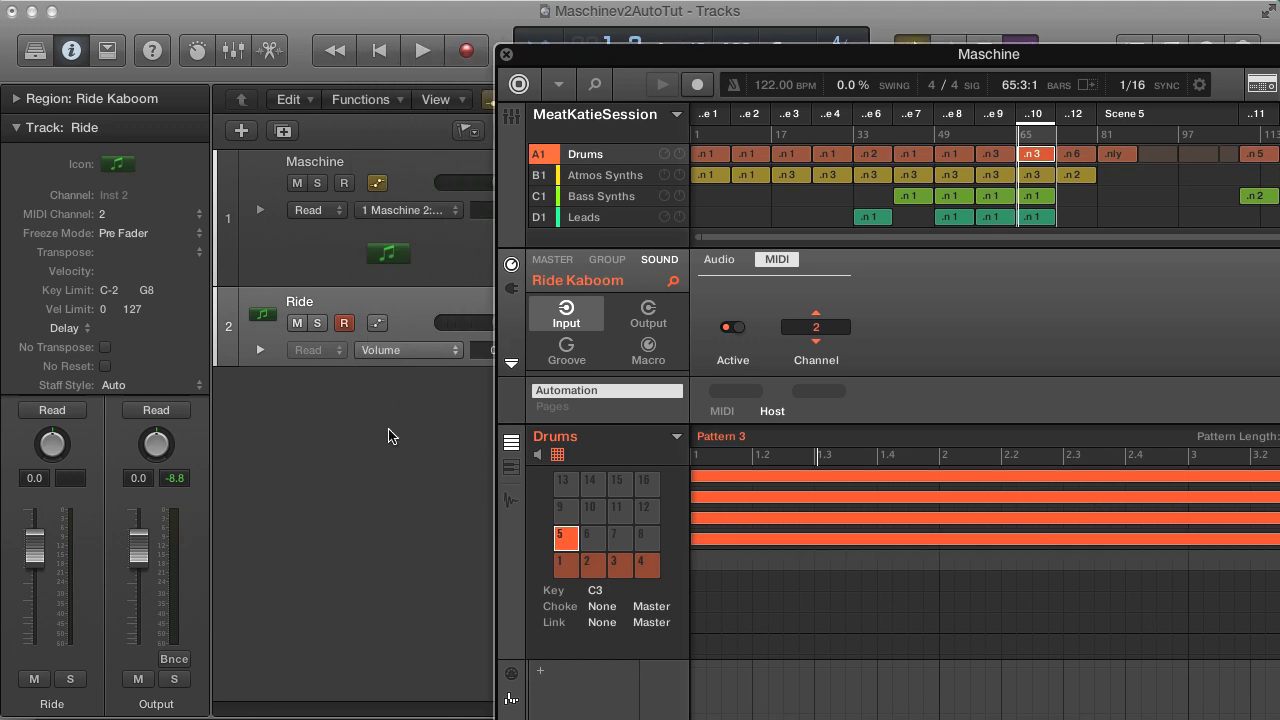
left_click(390, 437)
left_click_drag(626, 55, 866, 89)
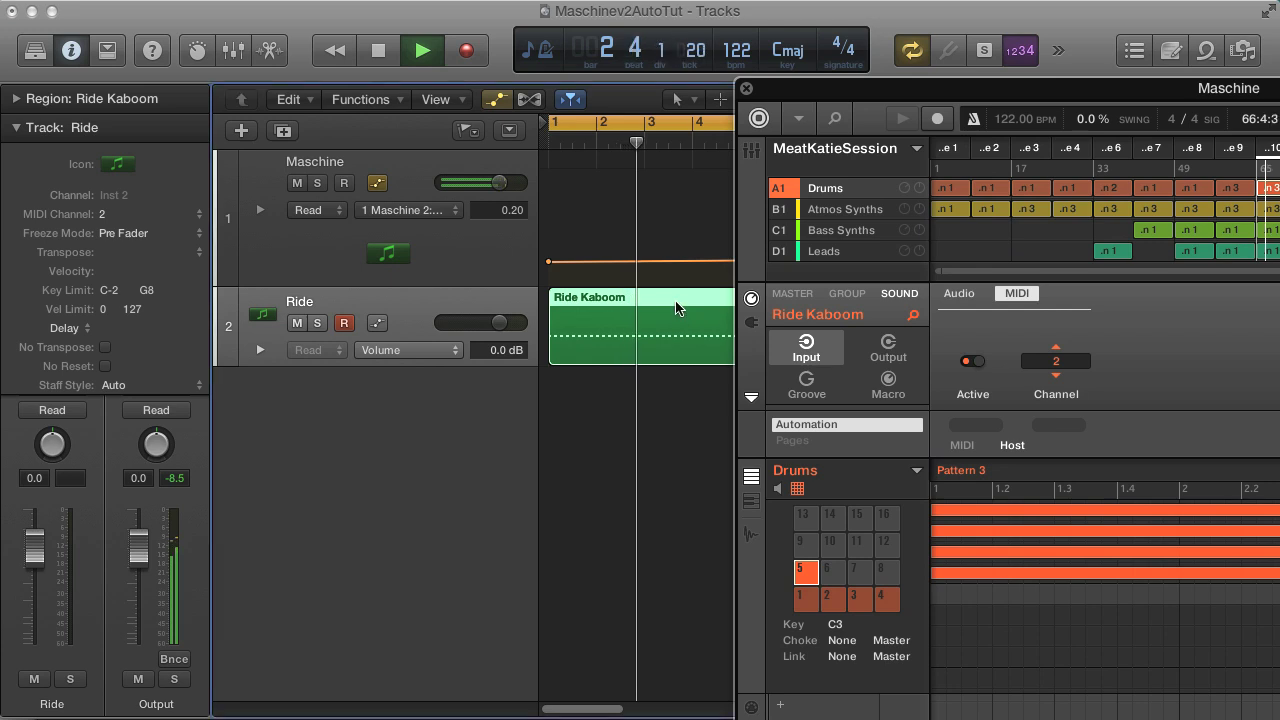
- Mute and unmute the Ride Kaboom region, then stop playback
key("ctrl+m")
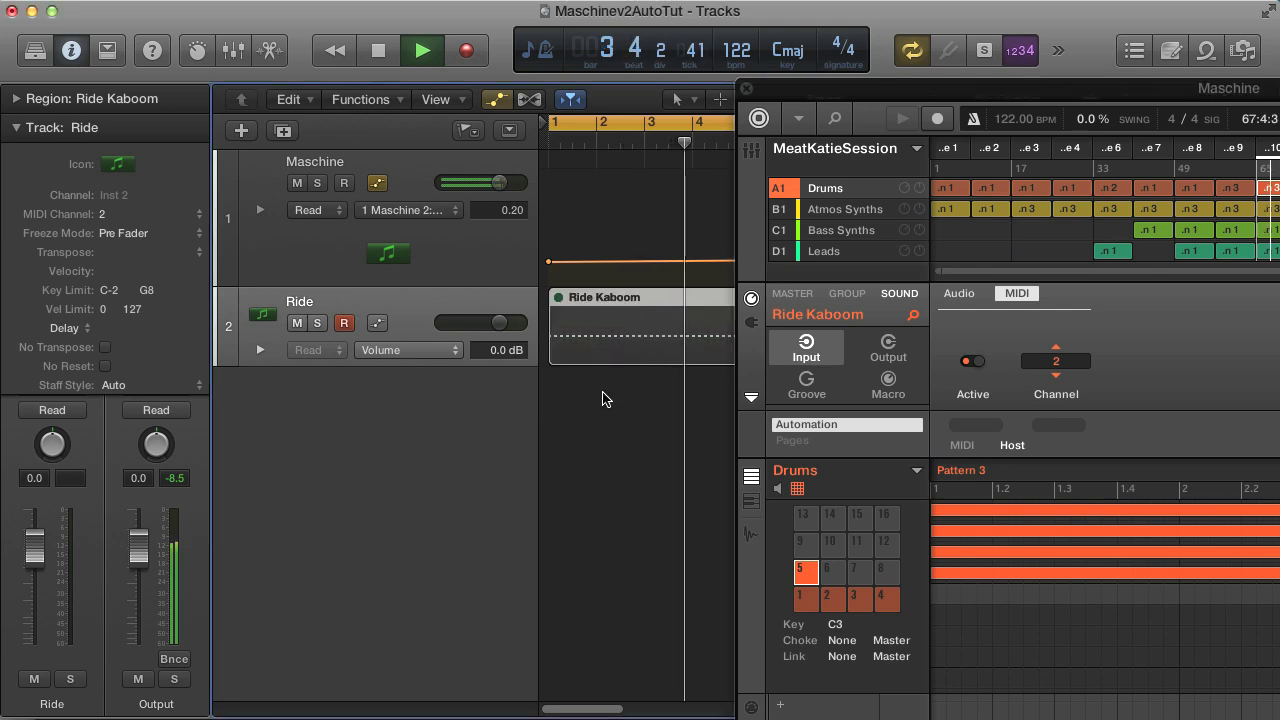
key("ctrl+m")
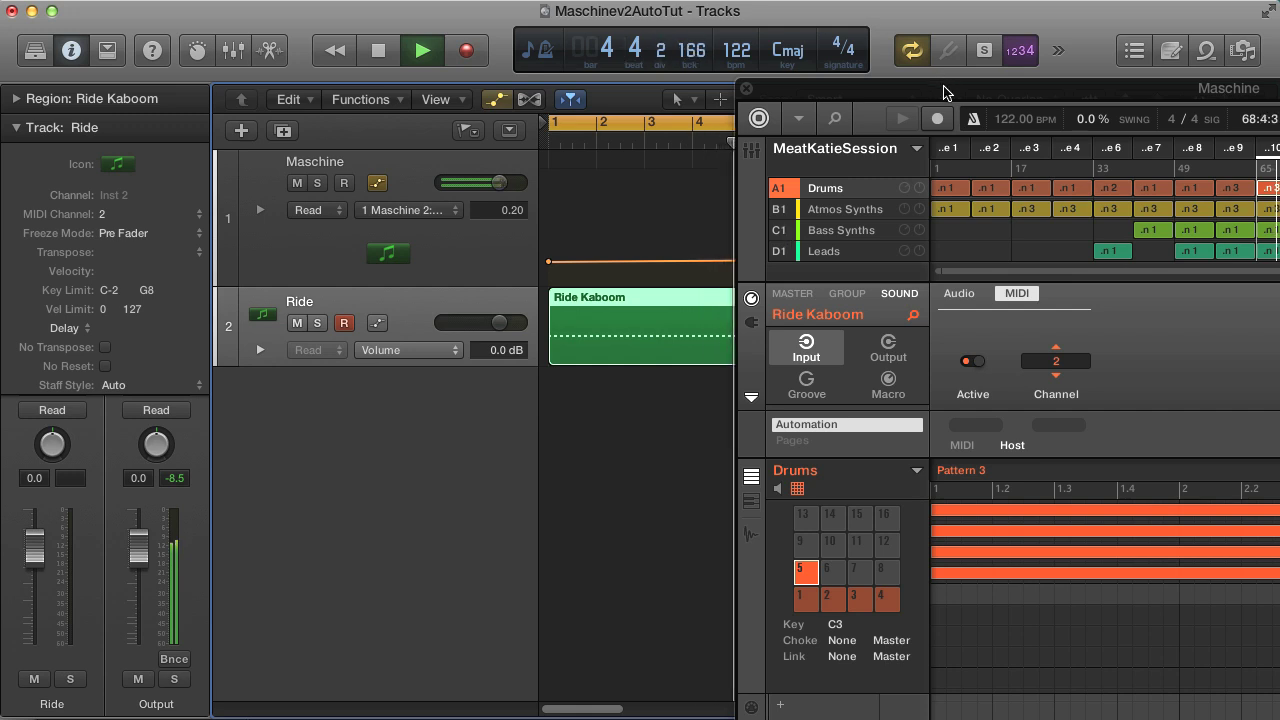
left_click_drag(952, 95, 500, 426)
key("space")
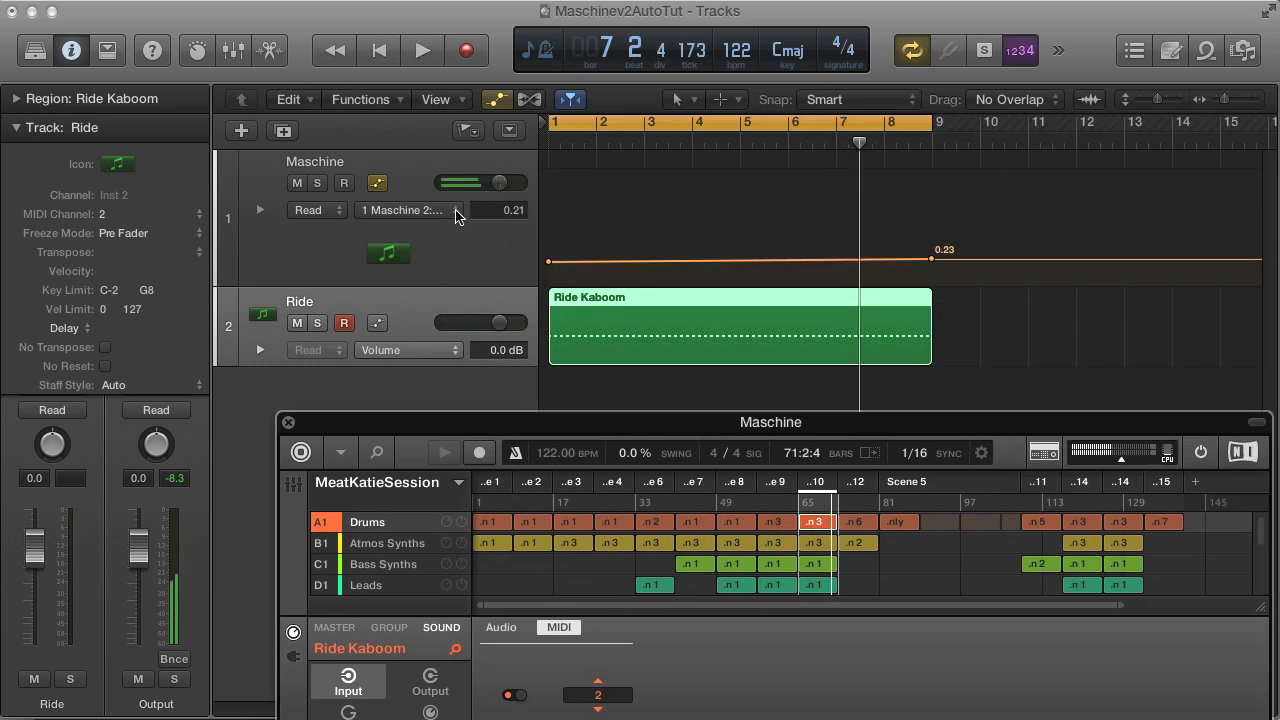
- Keep the Maschine track's automation lane on 1 Maschine 2 > 3 Cutoff
left_click(456, 212)
mouse_move(585, 288)
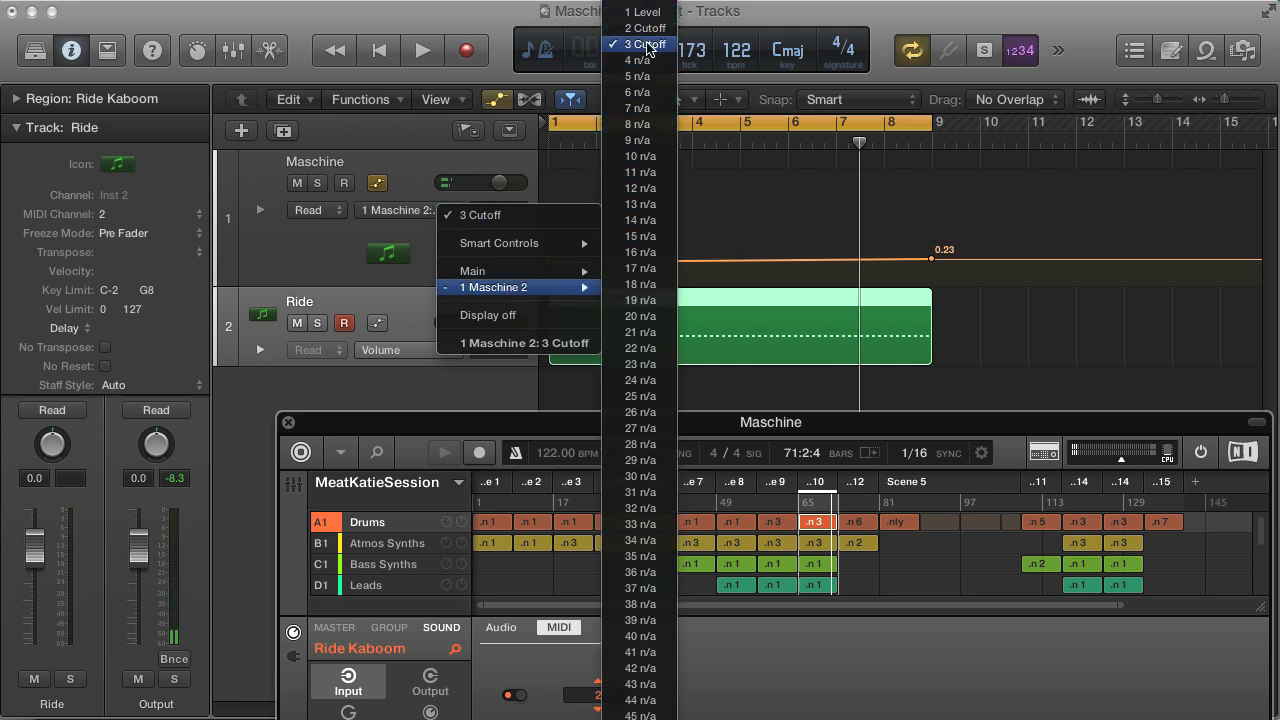
left_click(455, 402)
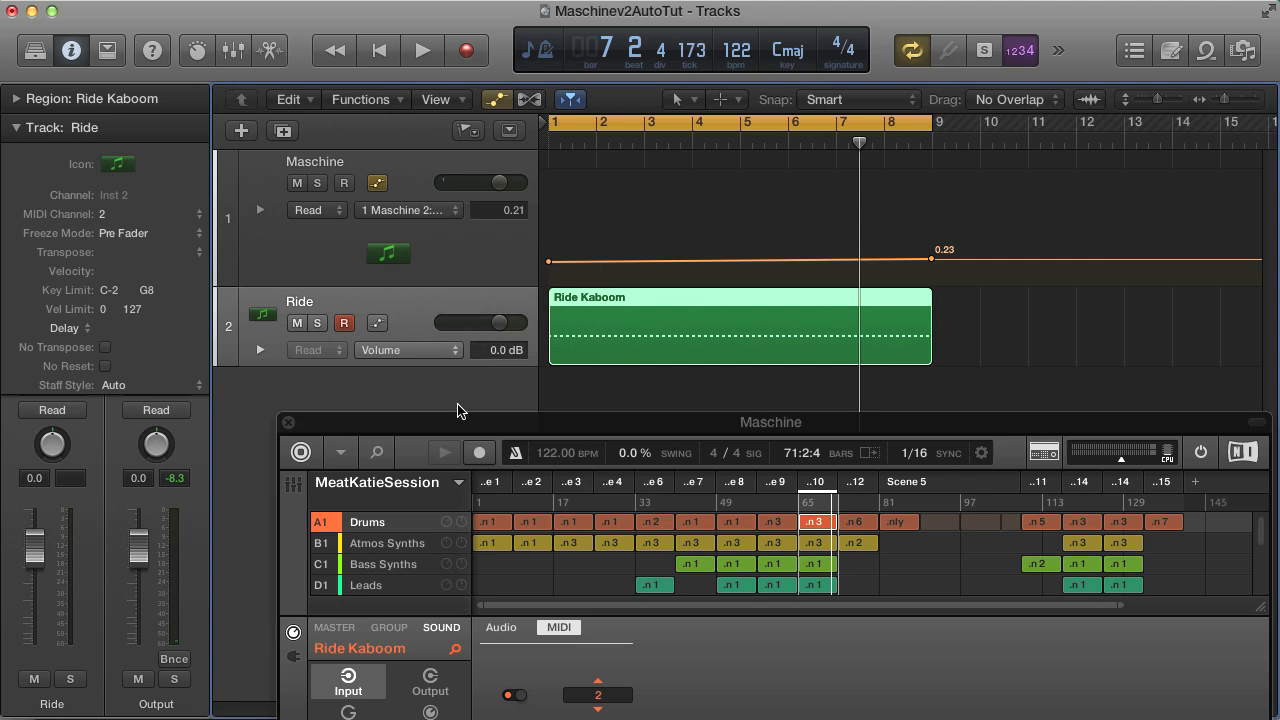
left_click_drag(494, 432, 351, 28)
- Select the last scene and show the A2 Acid Bass Filter page with Cutoff on Auto 4
left_click(1021, 76)
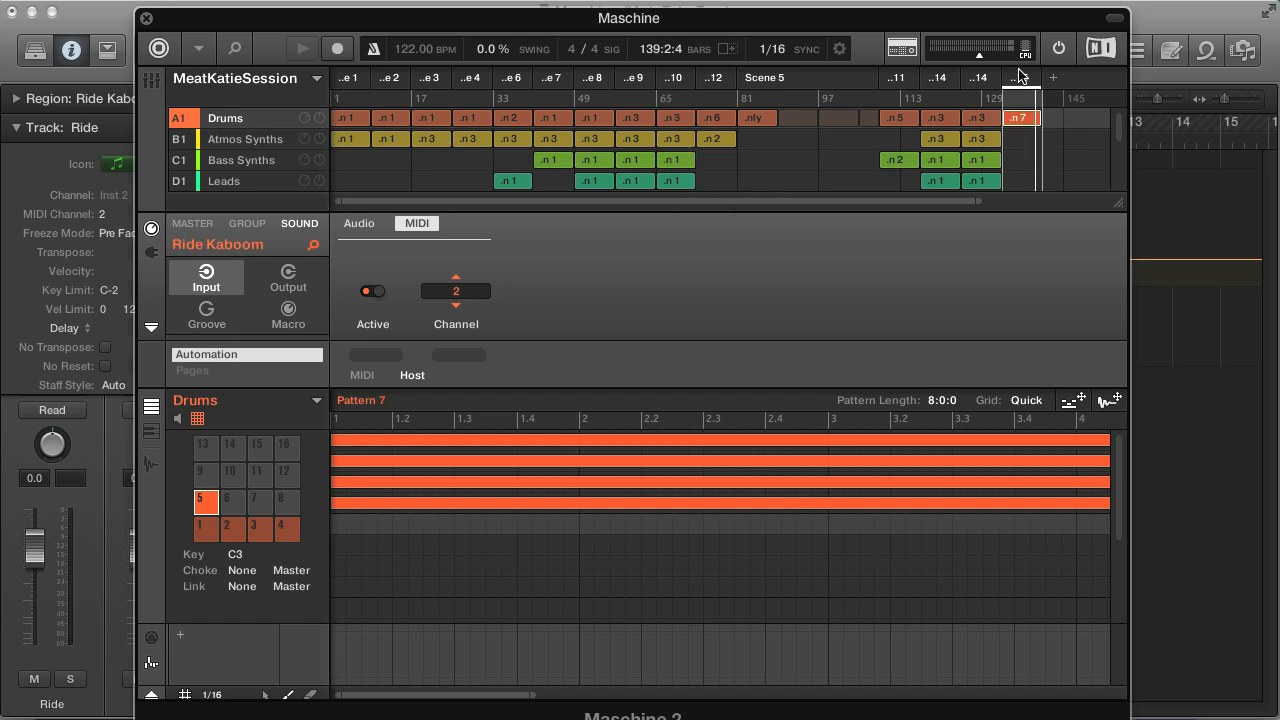
scroll(255, 168, "down", 5)
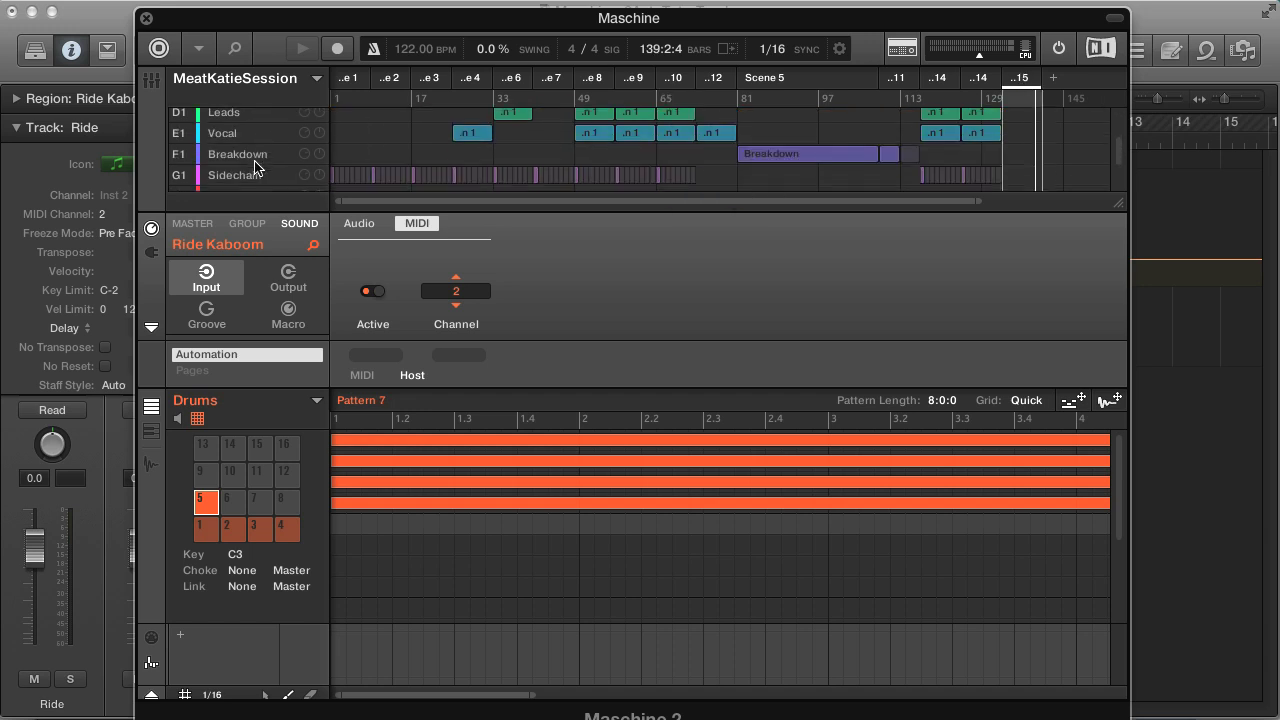
scroll(250, 176, "down", 1)
left_click(250, 167)
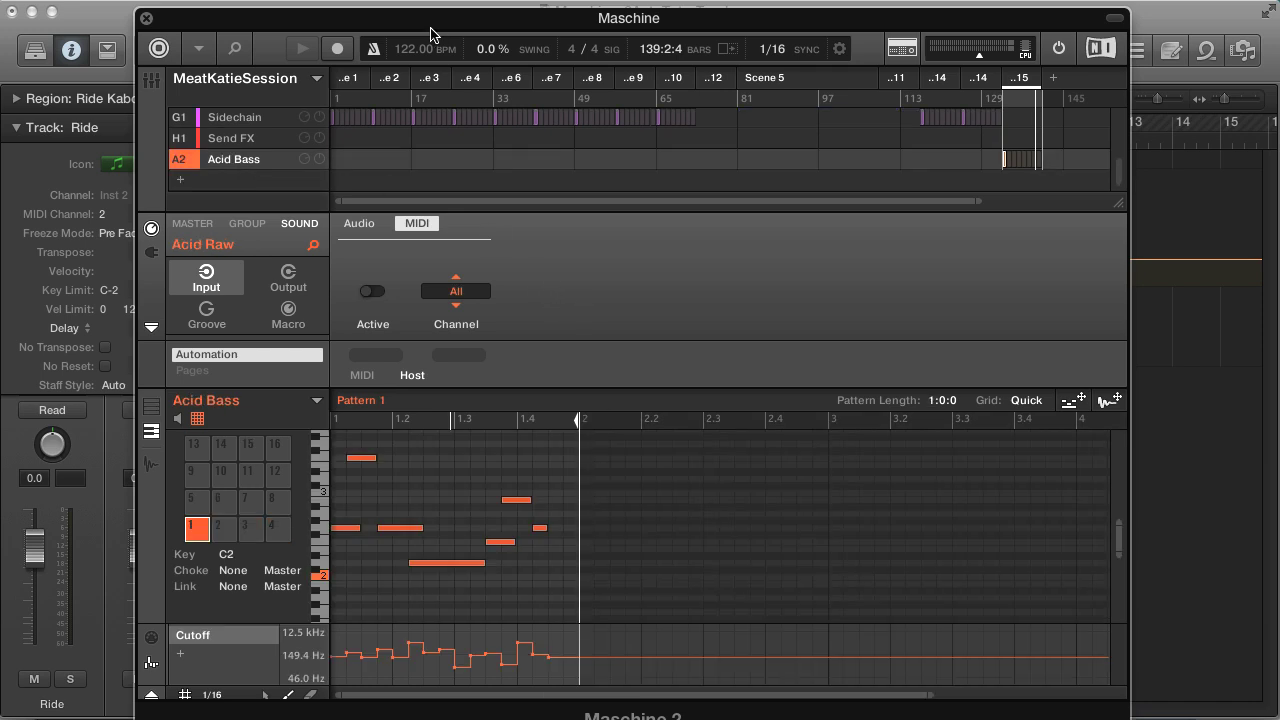
left_click_drag(431, 30, 598, 24)
left_click(318, 246)
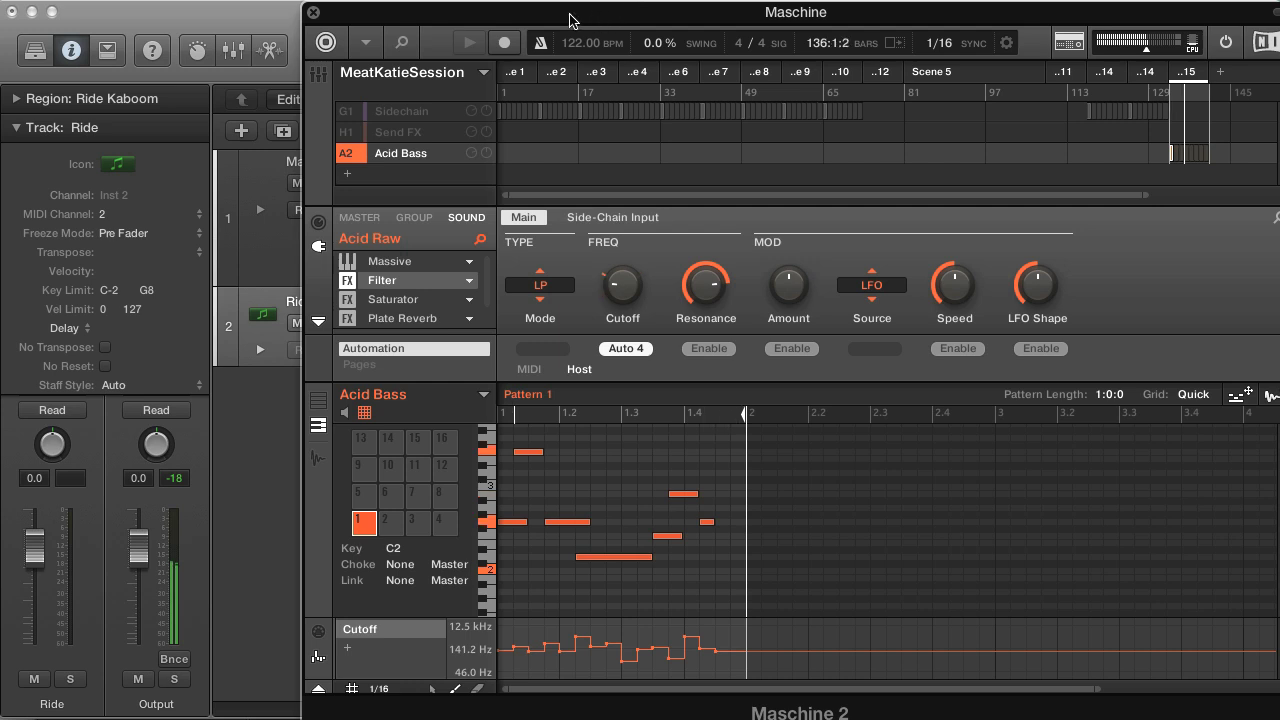
left_click_drag(569, 20, 657, 30)
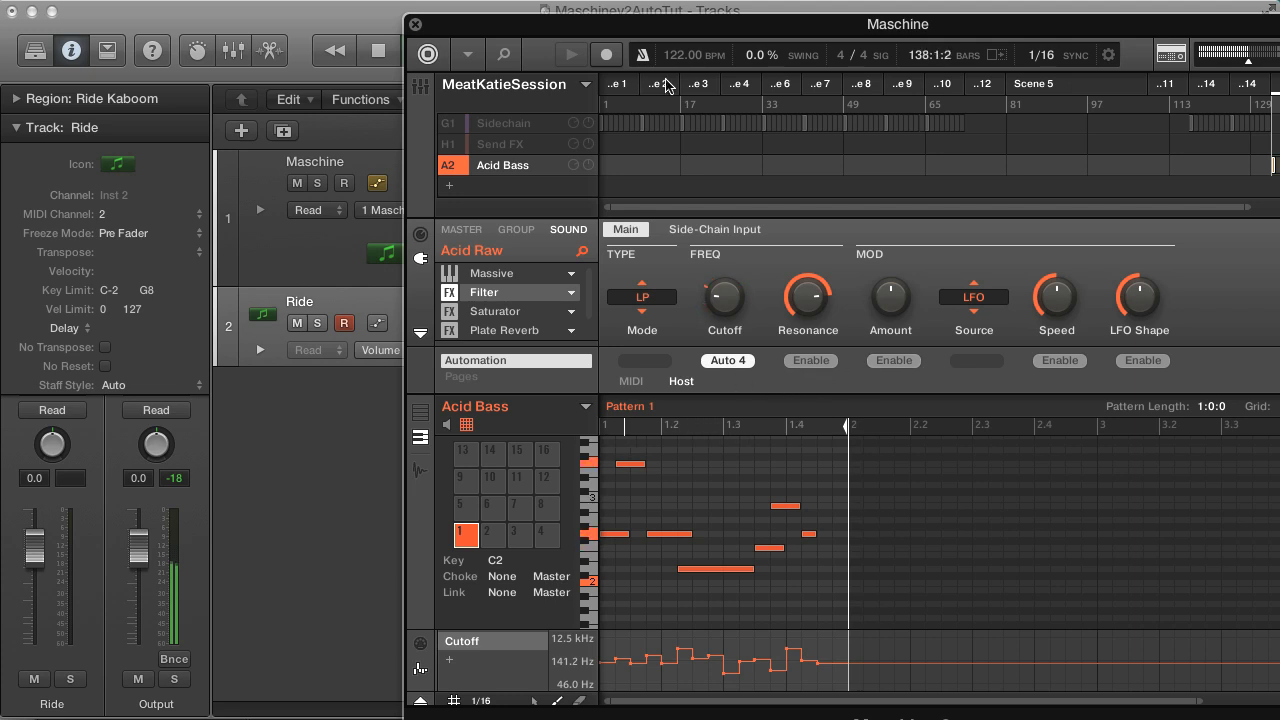
left_click_drag(651, 30, 480, 397)
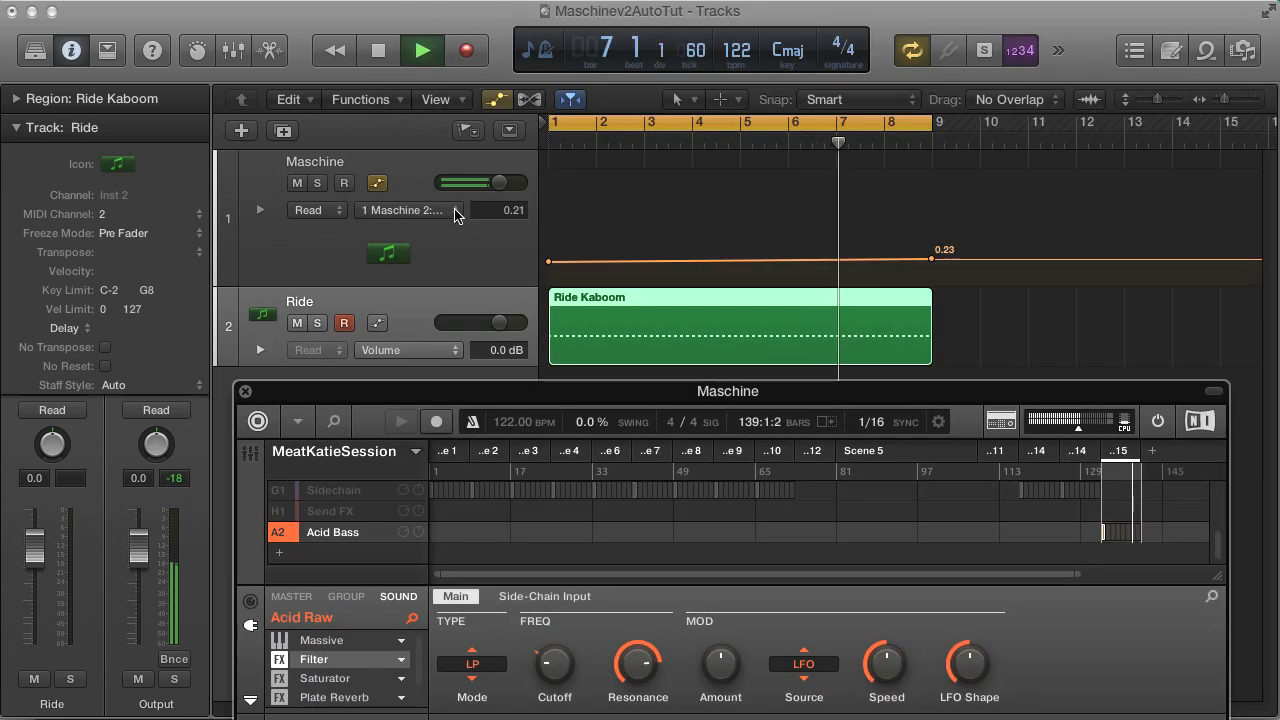
- Ramp 3 Cutoff to 0.61 at bar 9, lower bar 1 slightly, and unmute Sidechain and Send FX
left_click(455, 212)
mouse_move(560, 286)
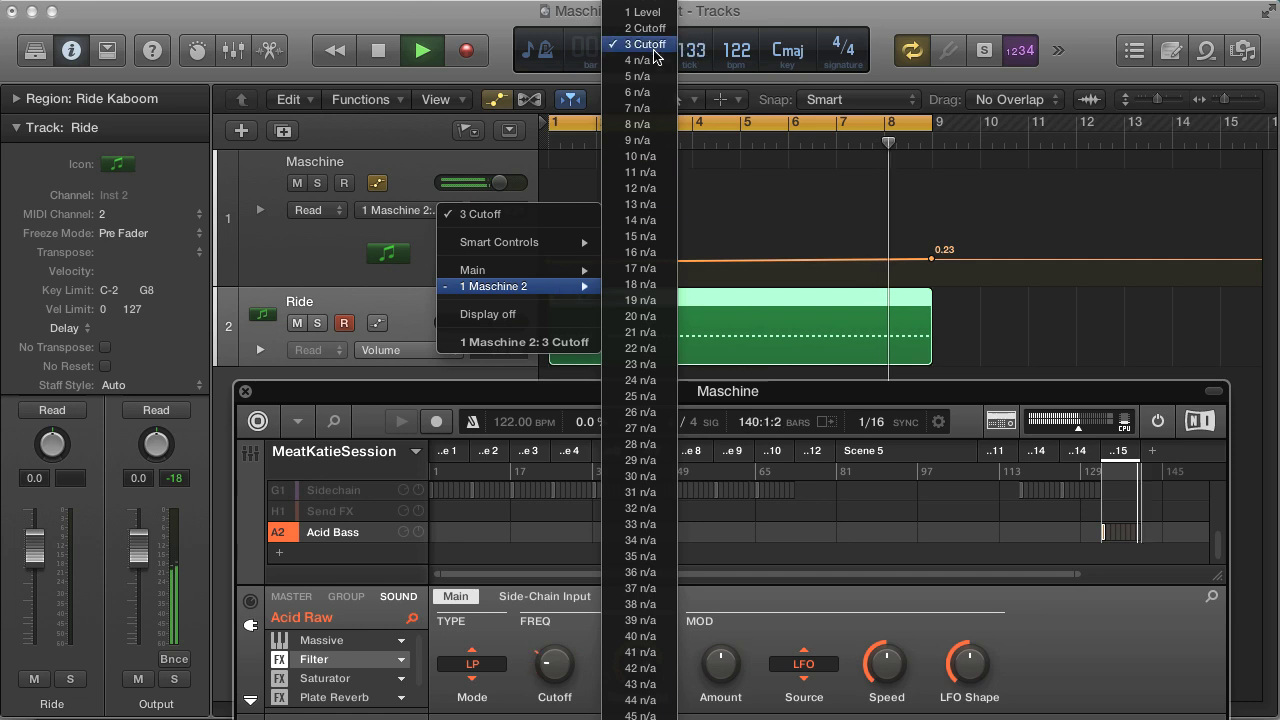
left_click(850, 245)
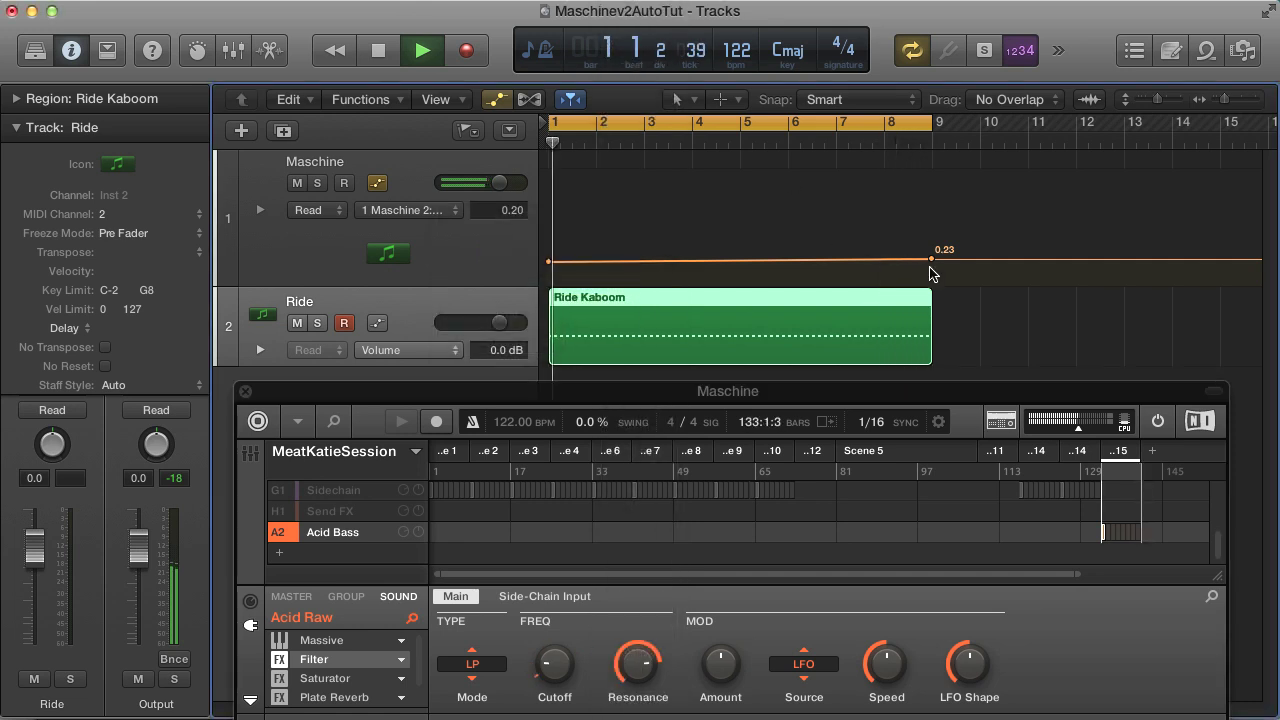
left_click_drag(930, 262, 931, 216)
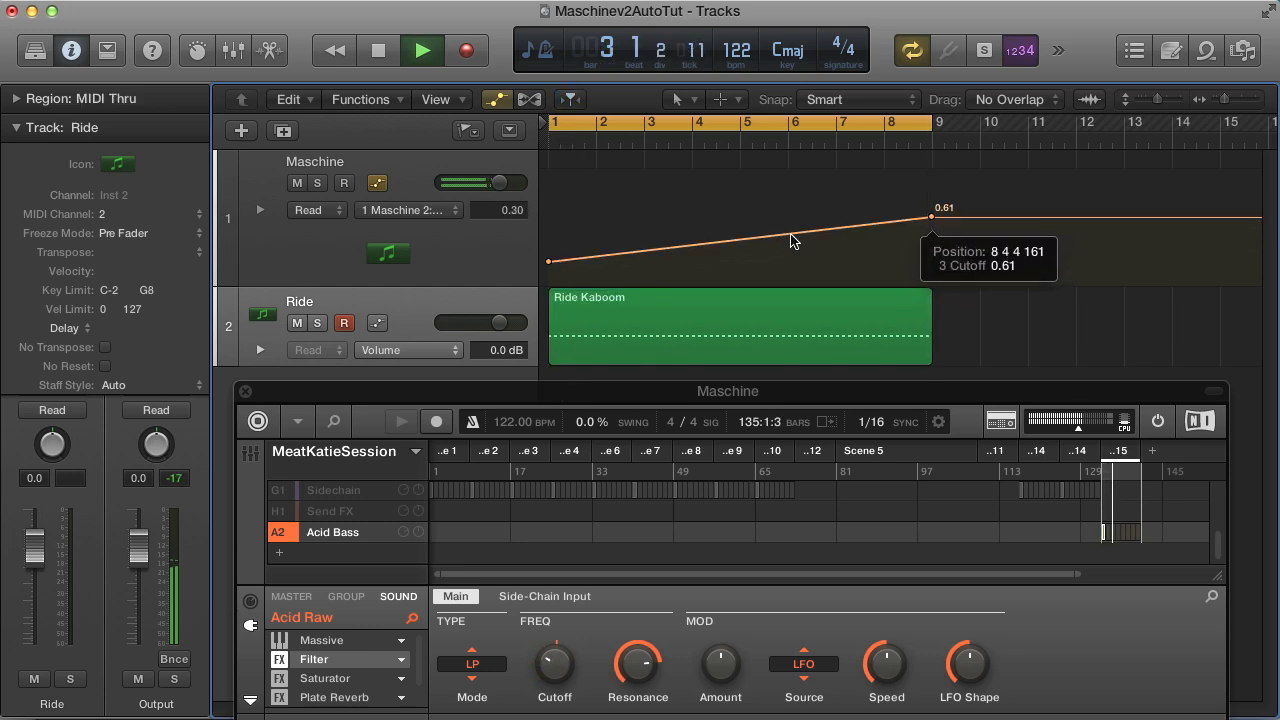
left_click_drag(550, 263, 553, 269)
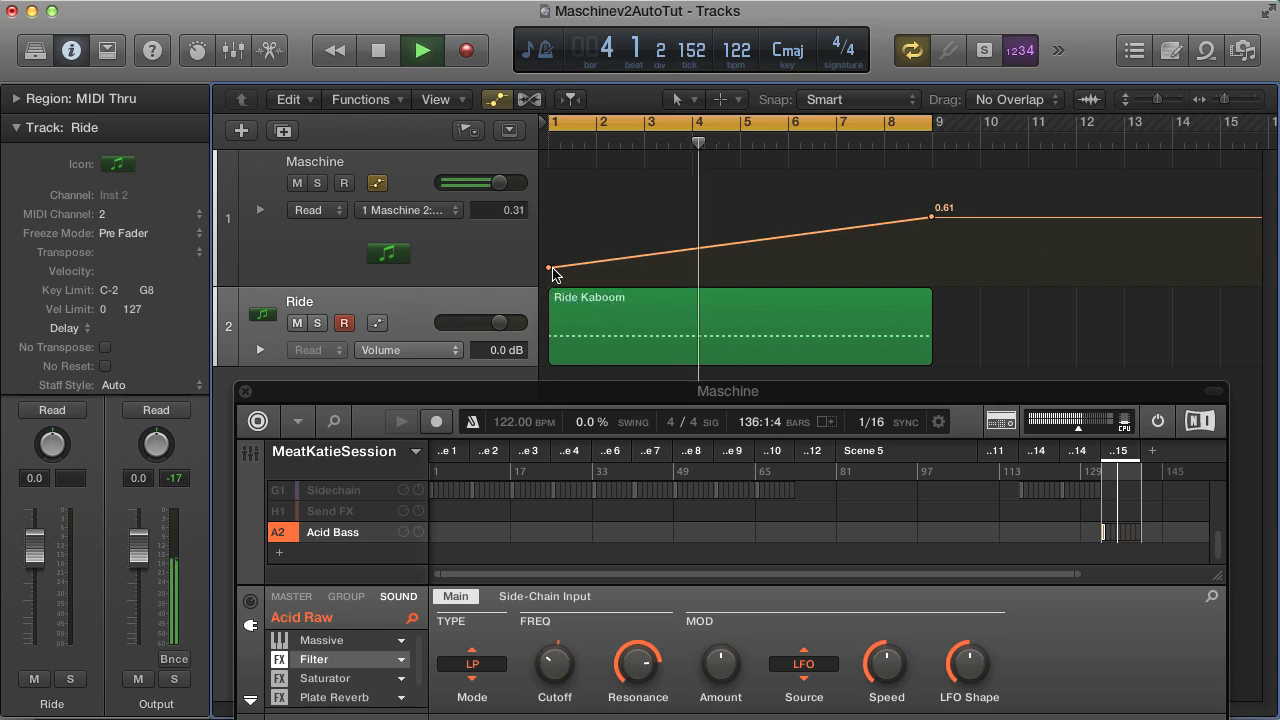
left_click_drag(737, 391, 719, 78)
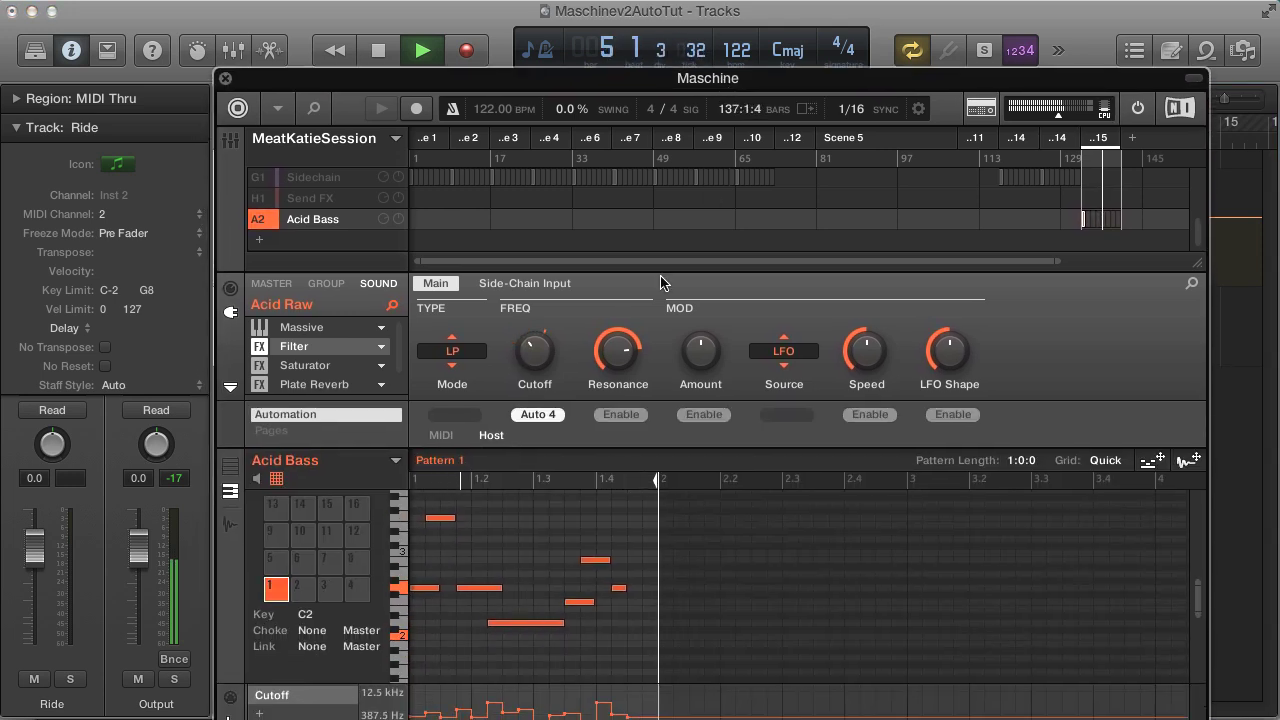
left_click(258, 223)
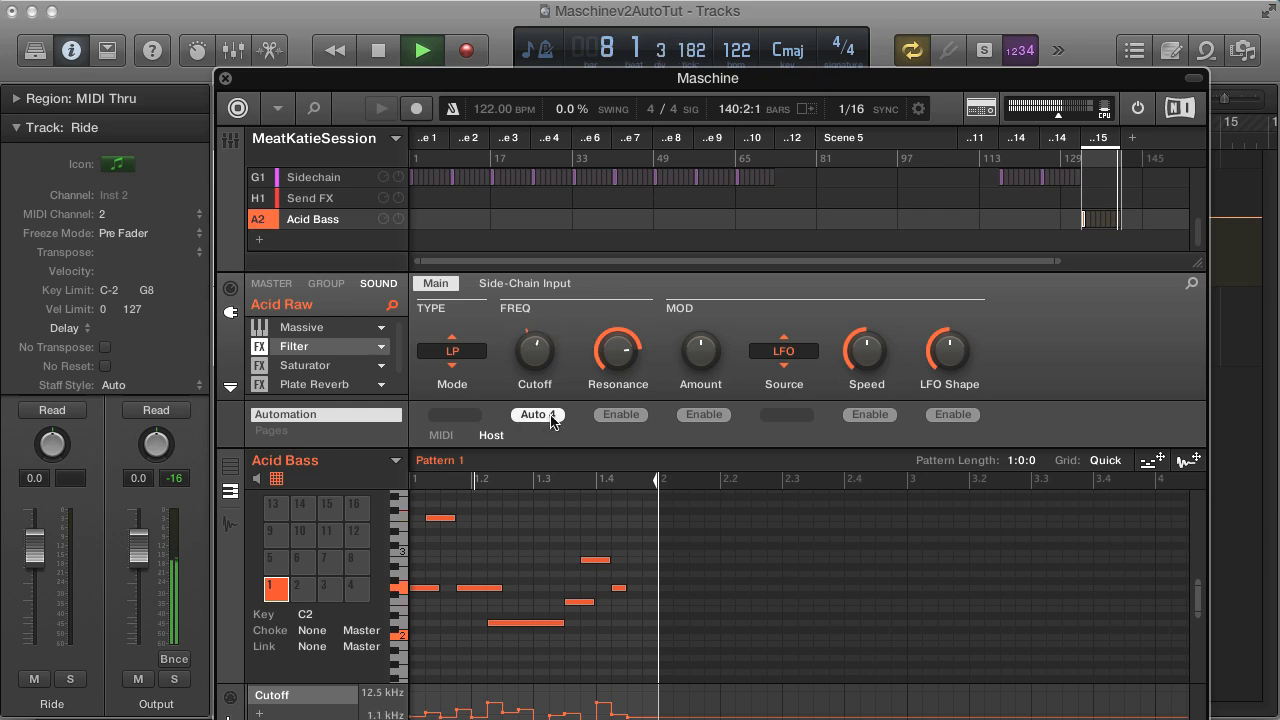